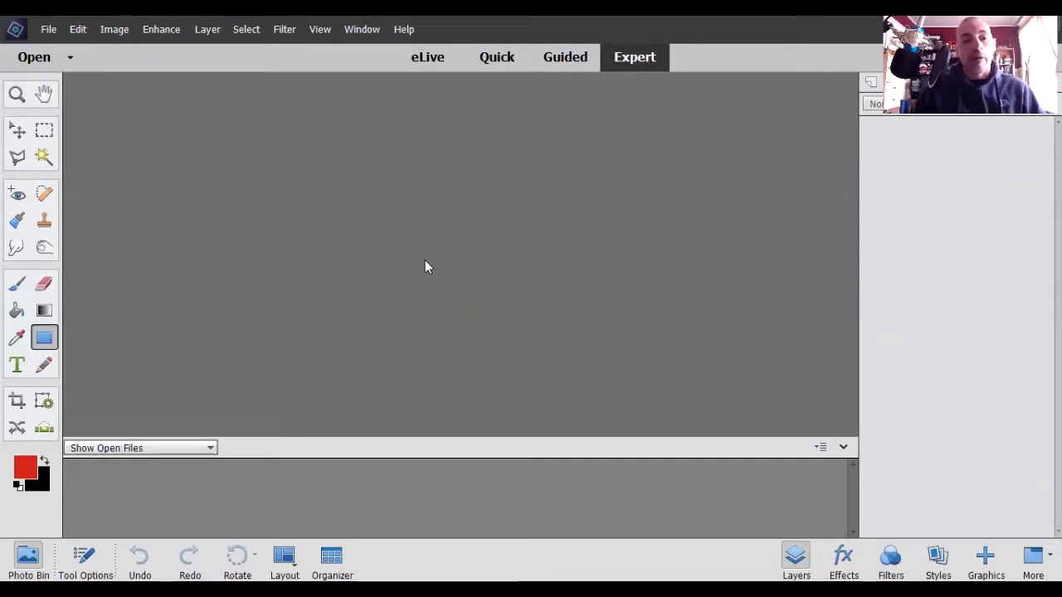
- Create a new blank document 500 pixels wide and 500 pixels high
left_click(42, 28)
mouse_move(83, 45)
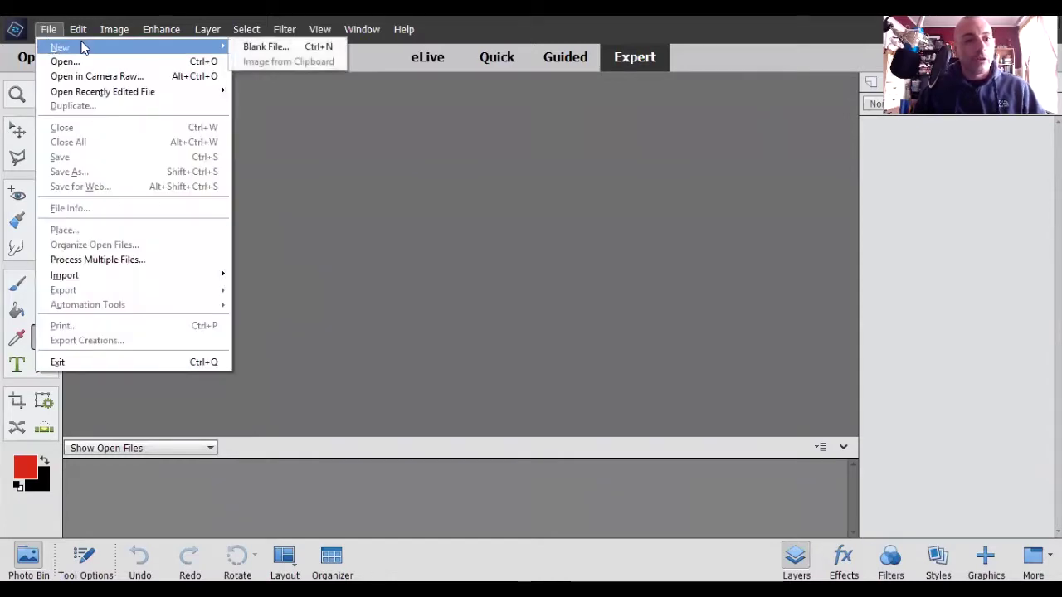
left_click(258, 48)
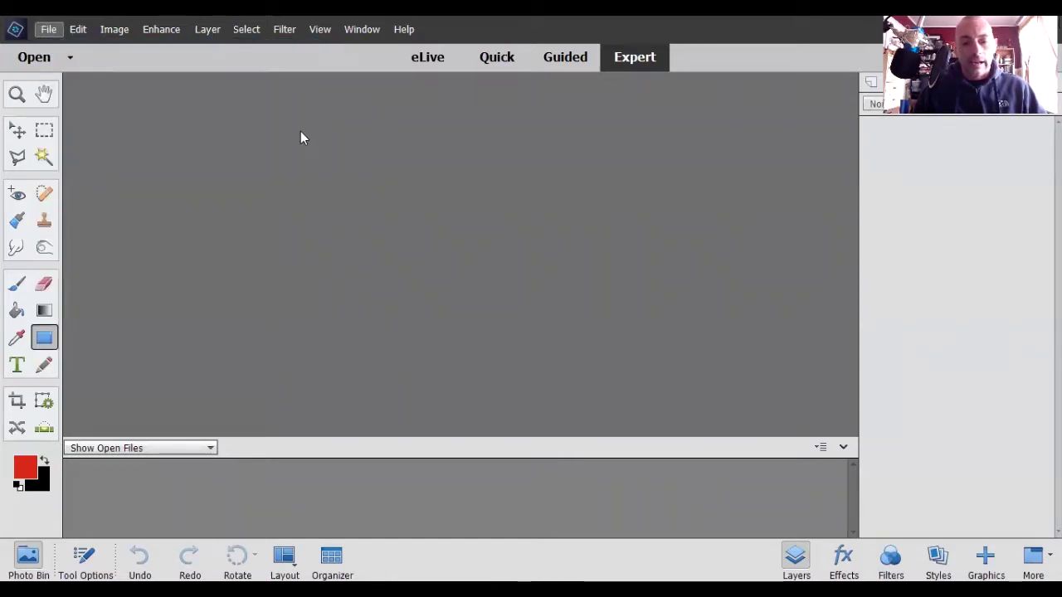
key("Tab")
key("Tab")
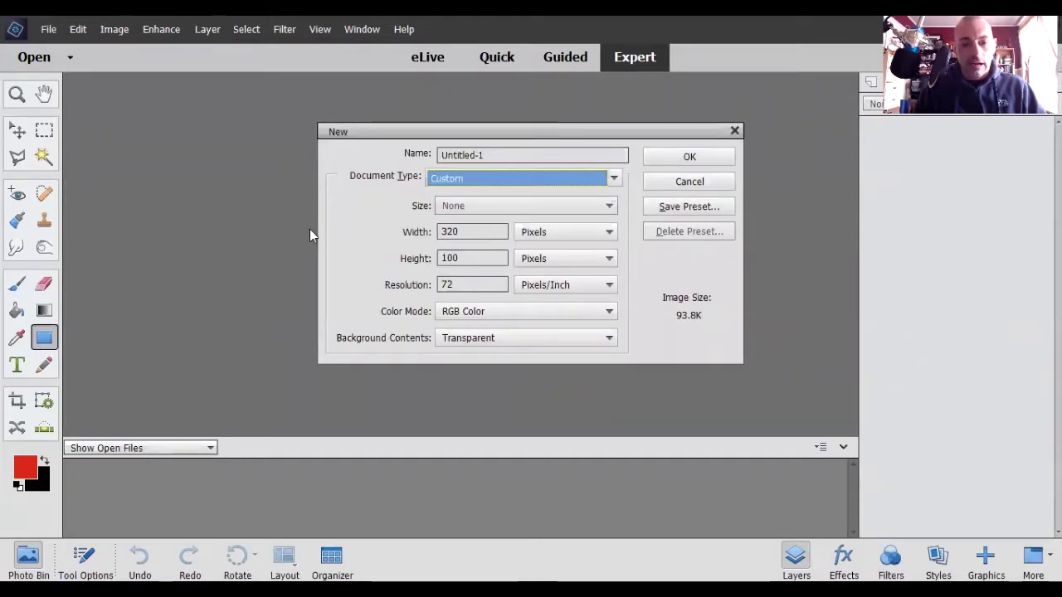
type("500")
key("Tab")
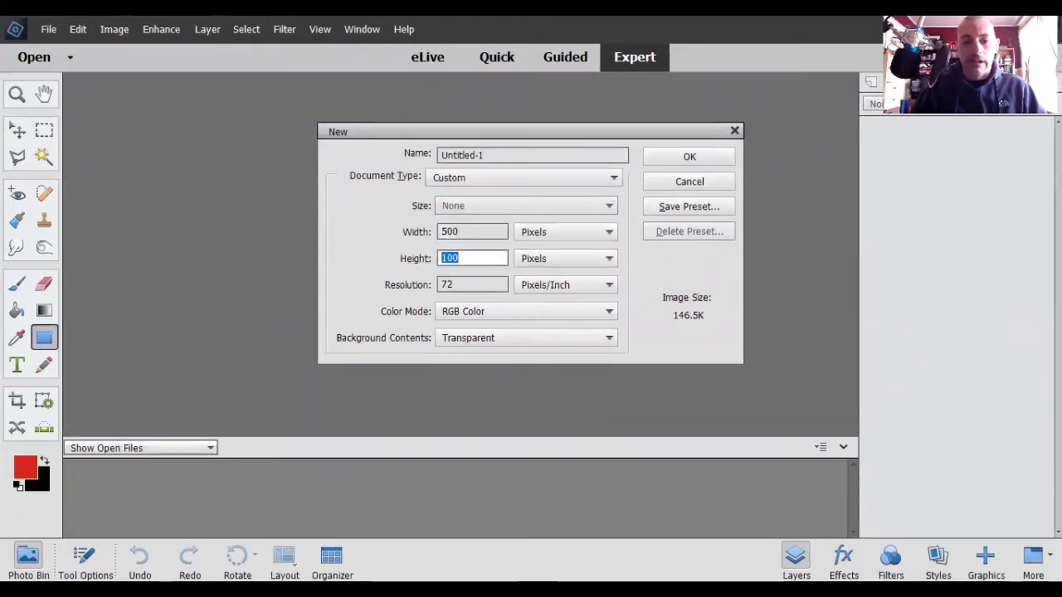
type("500")
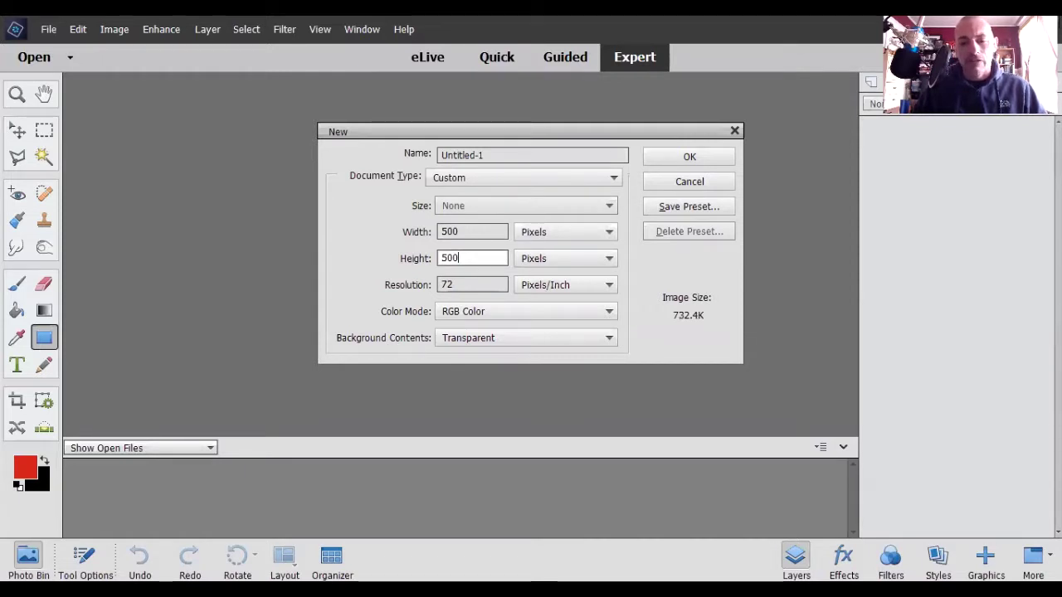
key("Return")
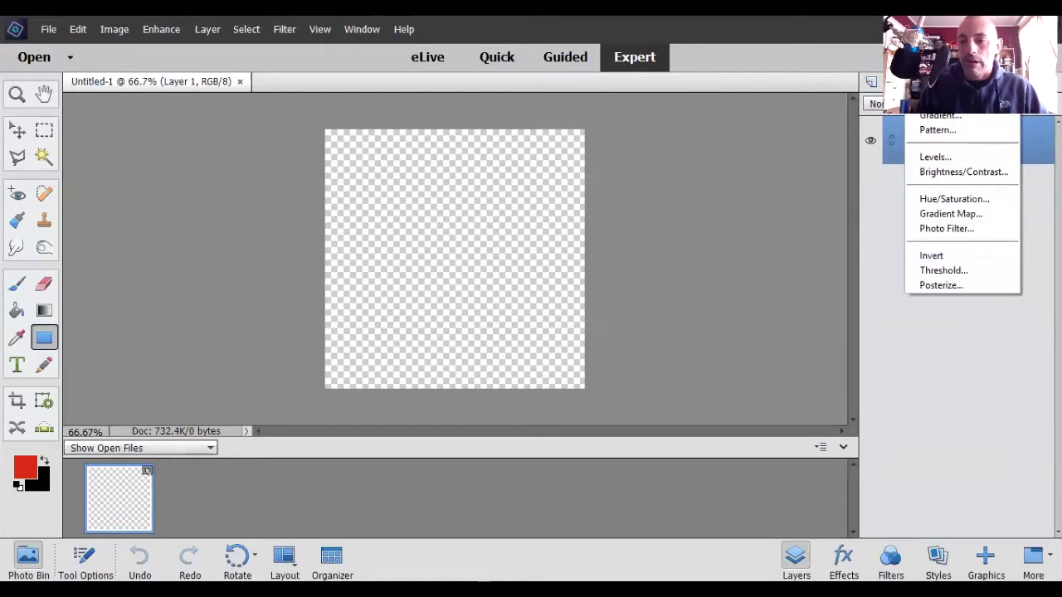
- Add a solid color fill layer in white (ffffff)
left_click(937, 100)
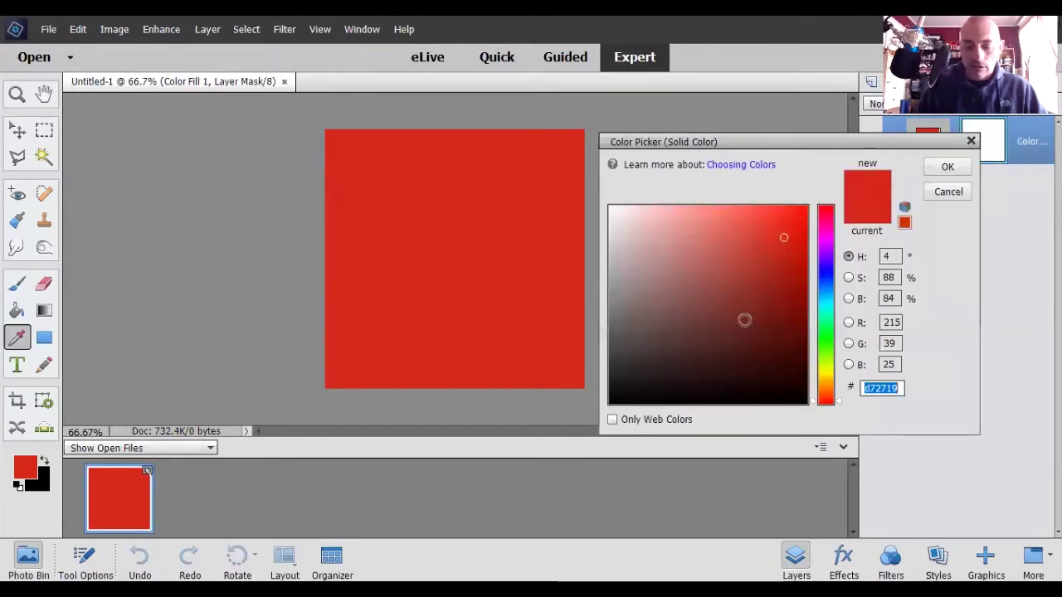
type("fffff")
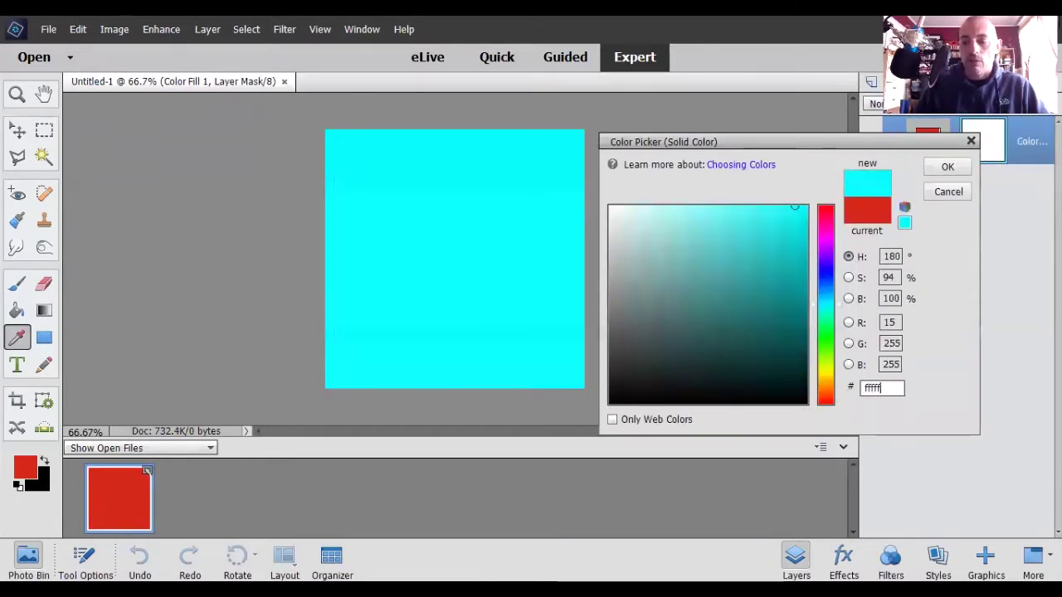
type("f")
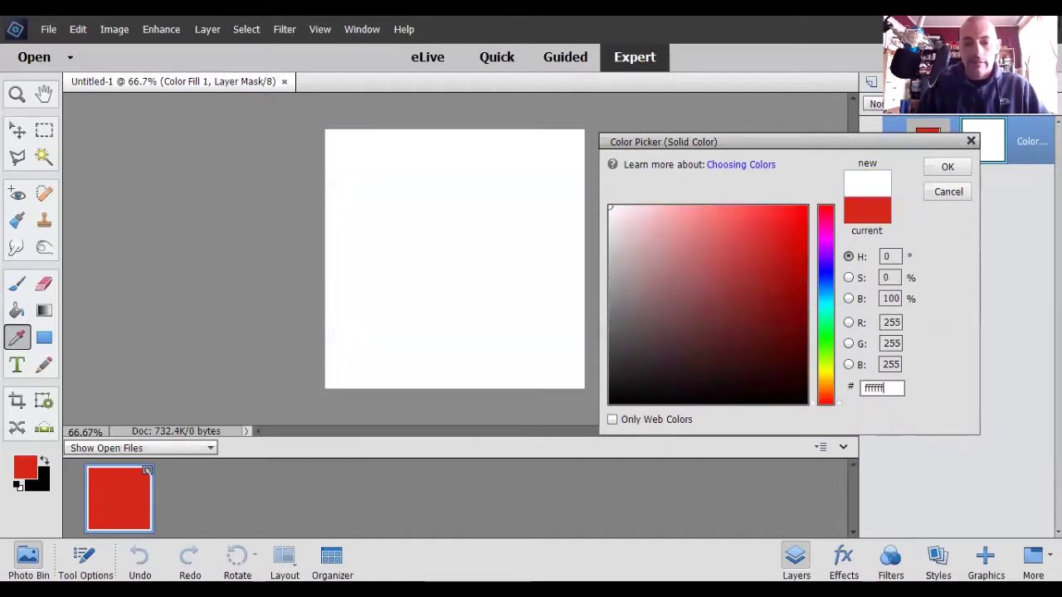
key("Return")
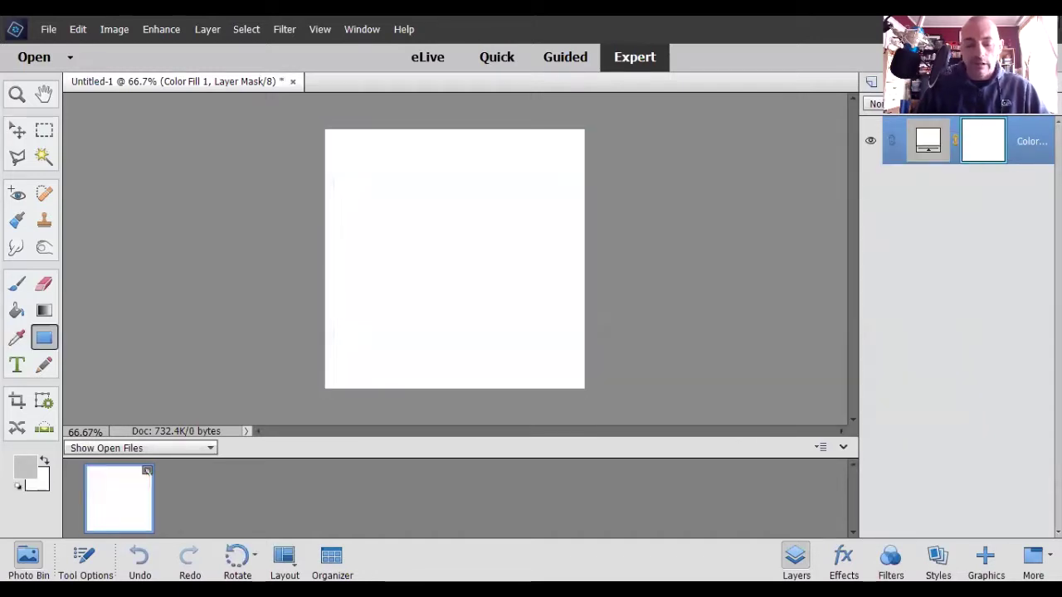
- Create a new layer named "Ground floor lines" above the white fill layer
key("ctrl+shift+n")
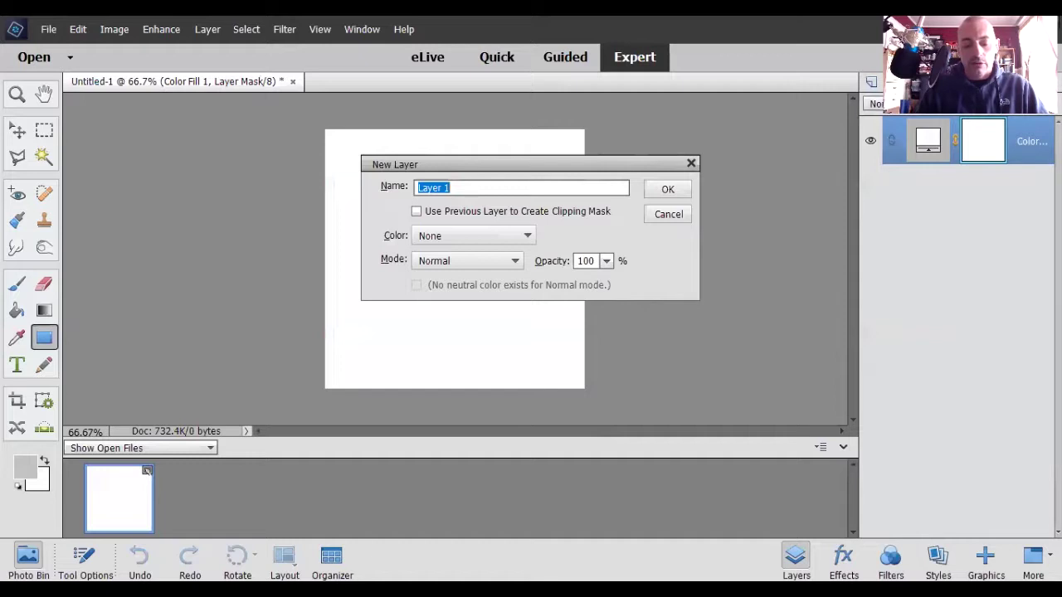
type("Ground floor")
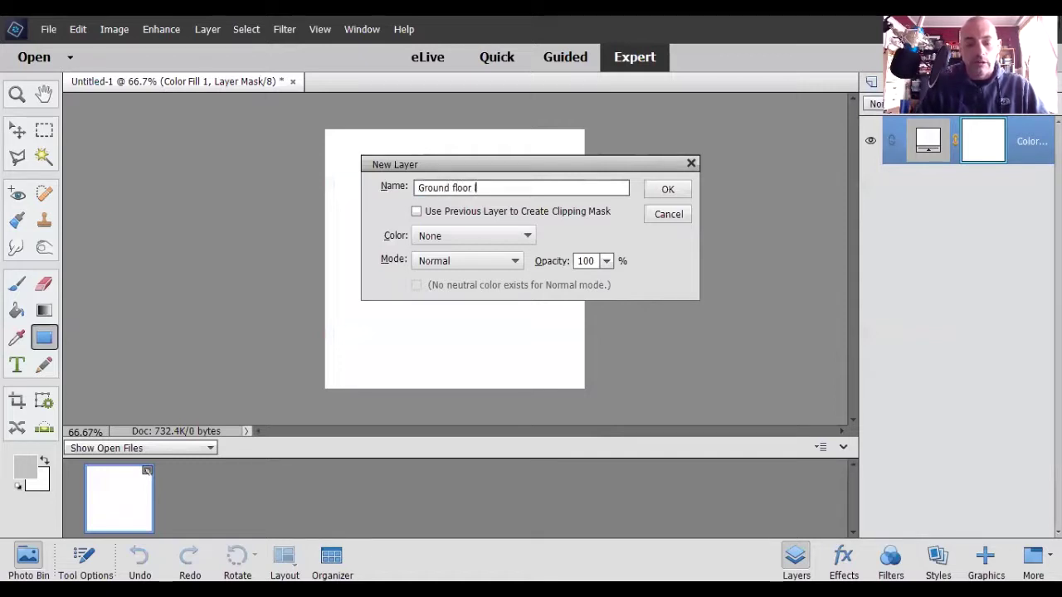
type(" lines")
key("Return")
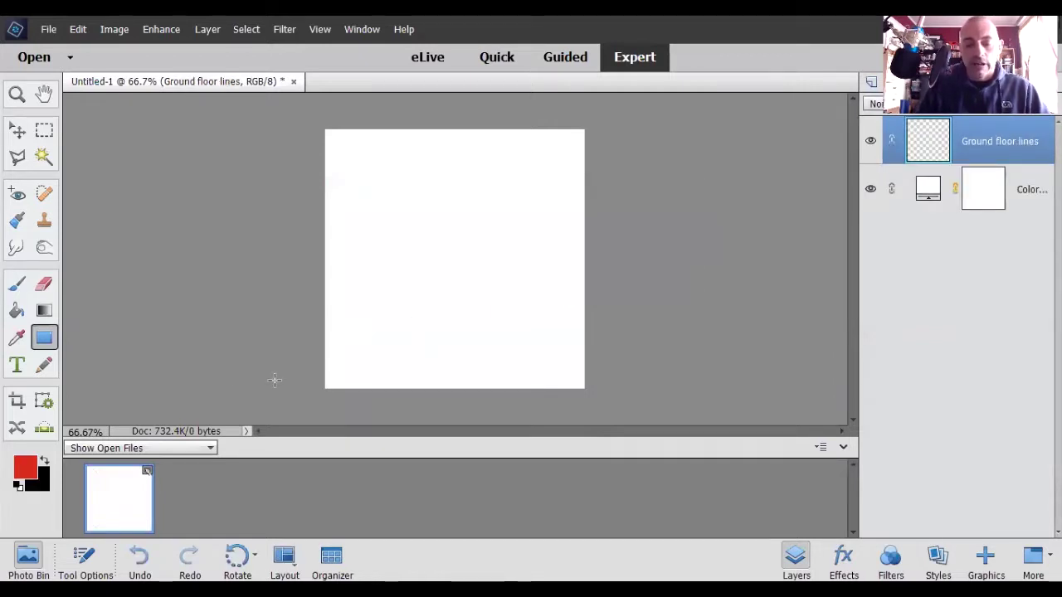
- Set the foreground color to bright cyan (04daed)
key("ctrl+plus")
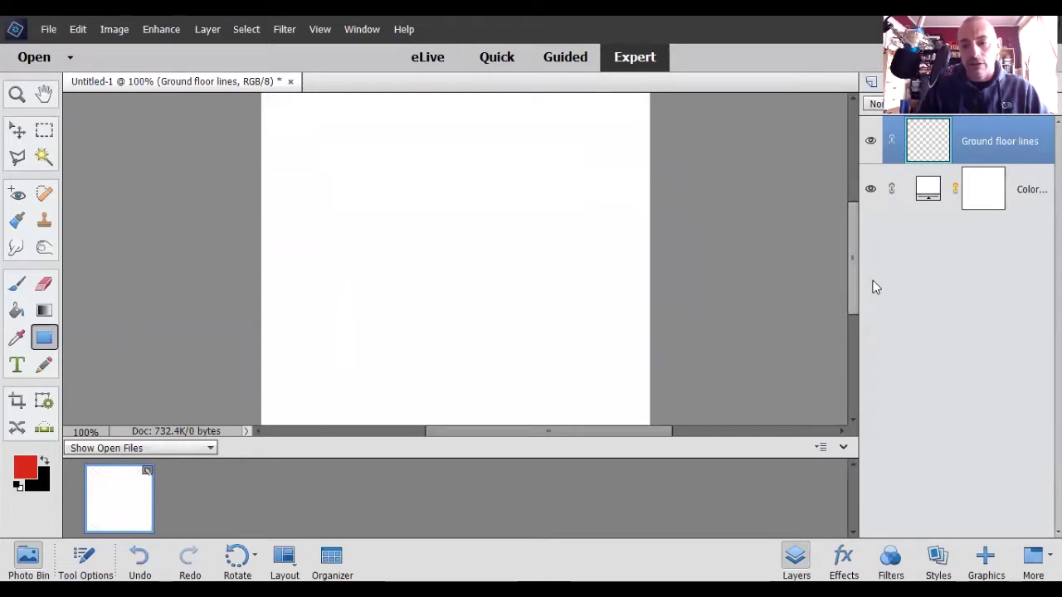
mouse_move(850, 285)
left_mouse_down()
mouse_move(851, 320)
mouse_move(860, 263)
mouse_move(863, 285)
left_mouse_up()
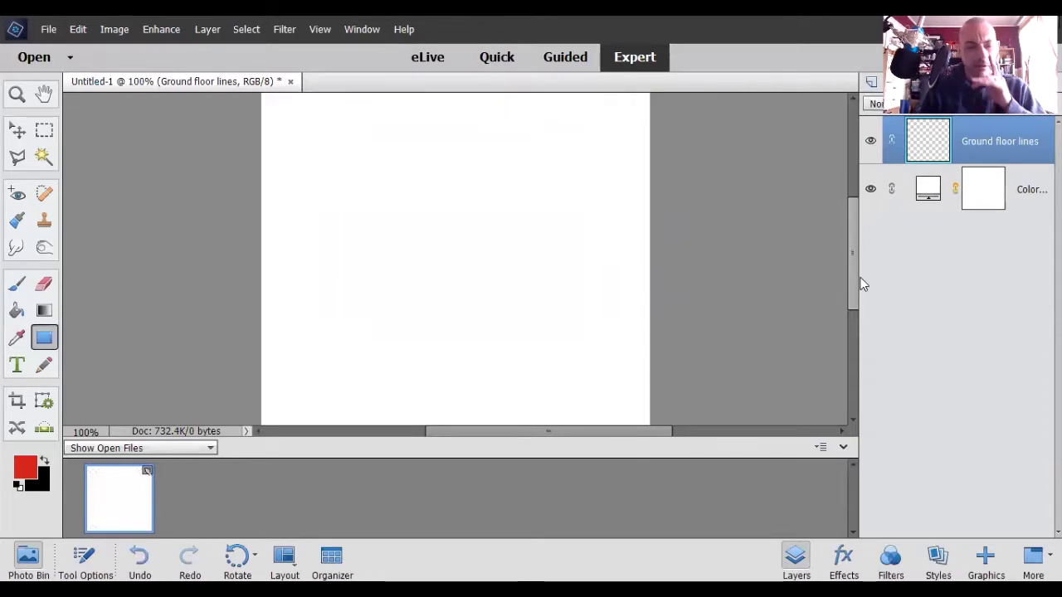
left_click(27, 470)
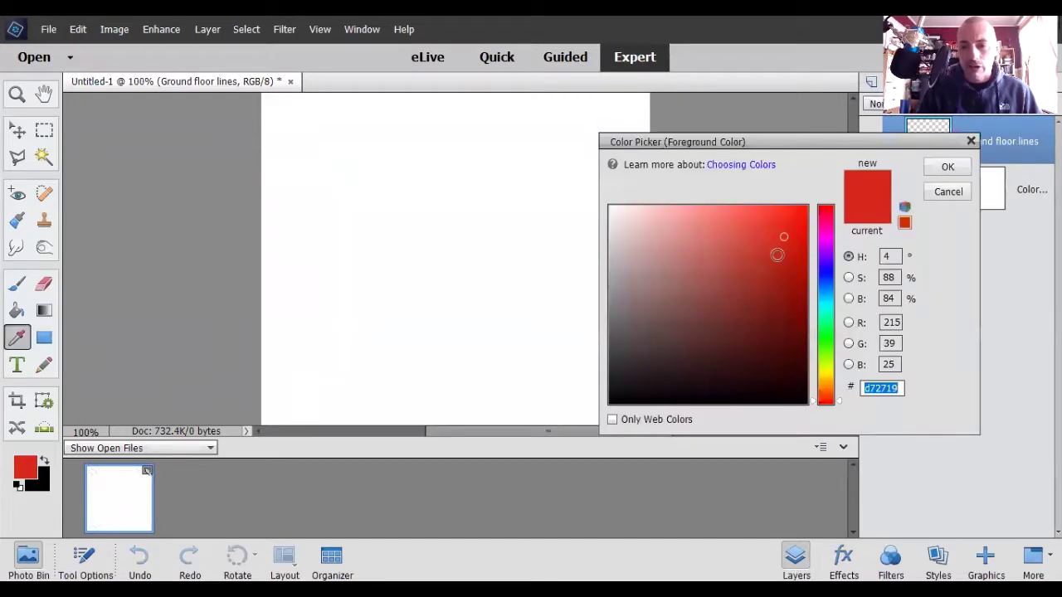
left_click(833, 305)
left_click_drag(804, 253, 802, 219)
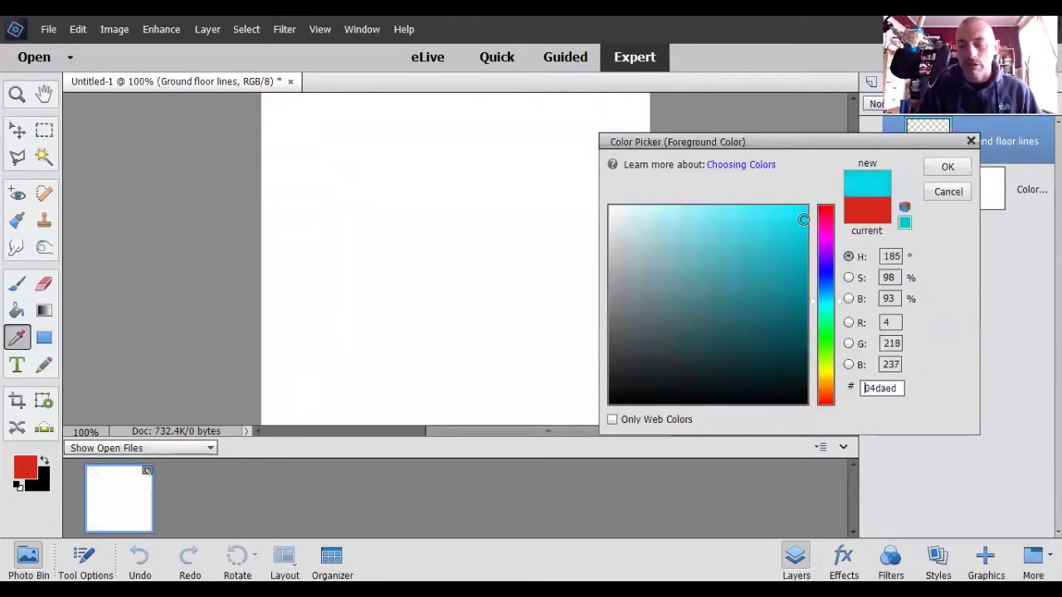
left_click(947, 166)
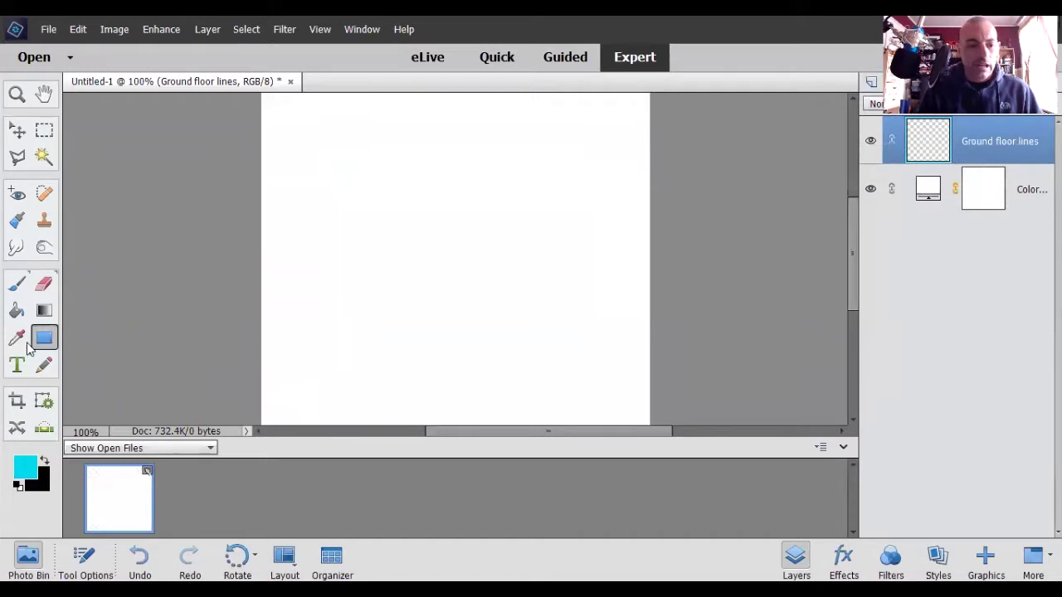
- Draw a straight horizontal cyan line 1 px wide across the middle of the canvas with the Line tool
left_click(44, 338)
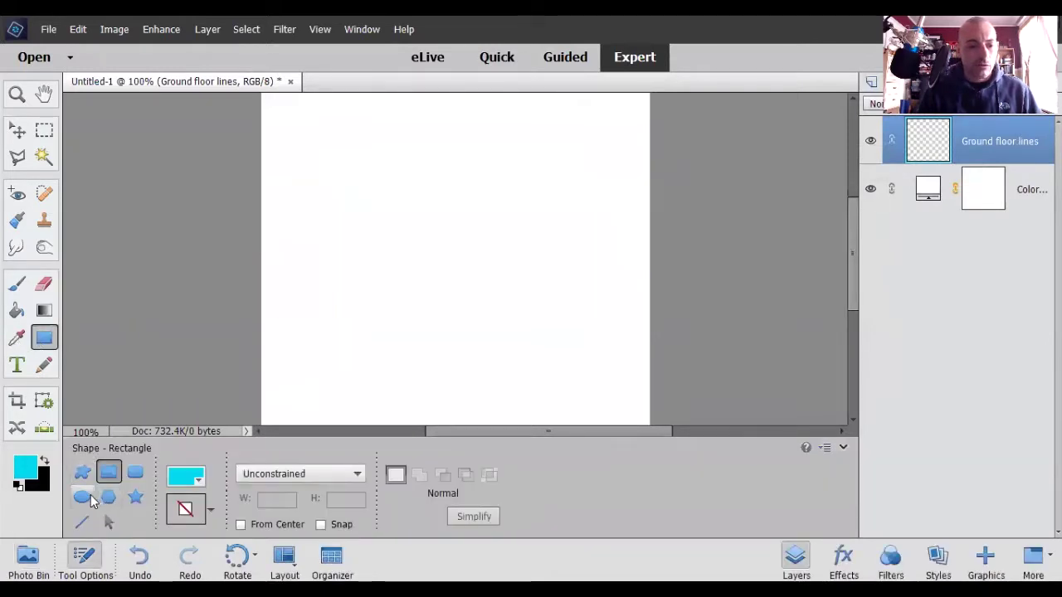
left_click(81, 522)
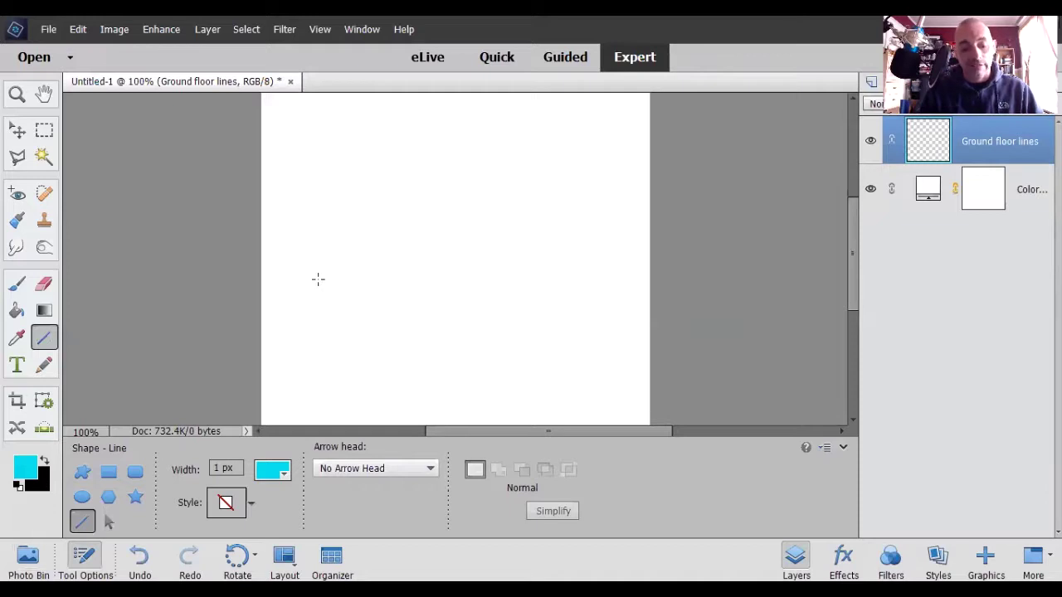
left_click_drag(318, 280, 572, 274)
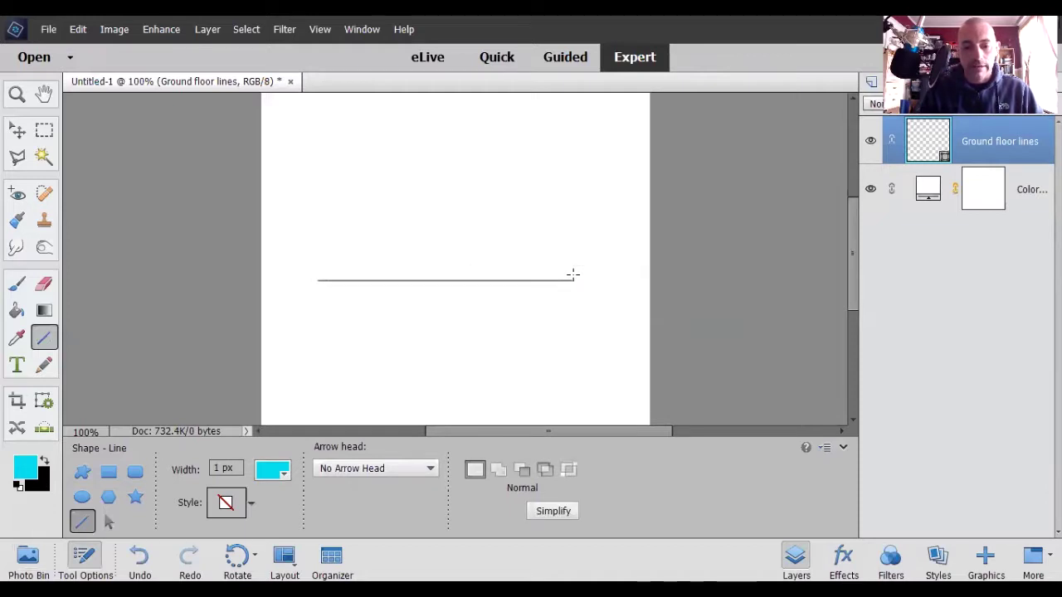
- Rotate the horizontal line by 30 degrees and apply the transformation
left_click(20, 133)
left_click(315, 280)
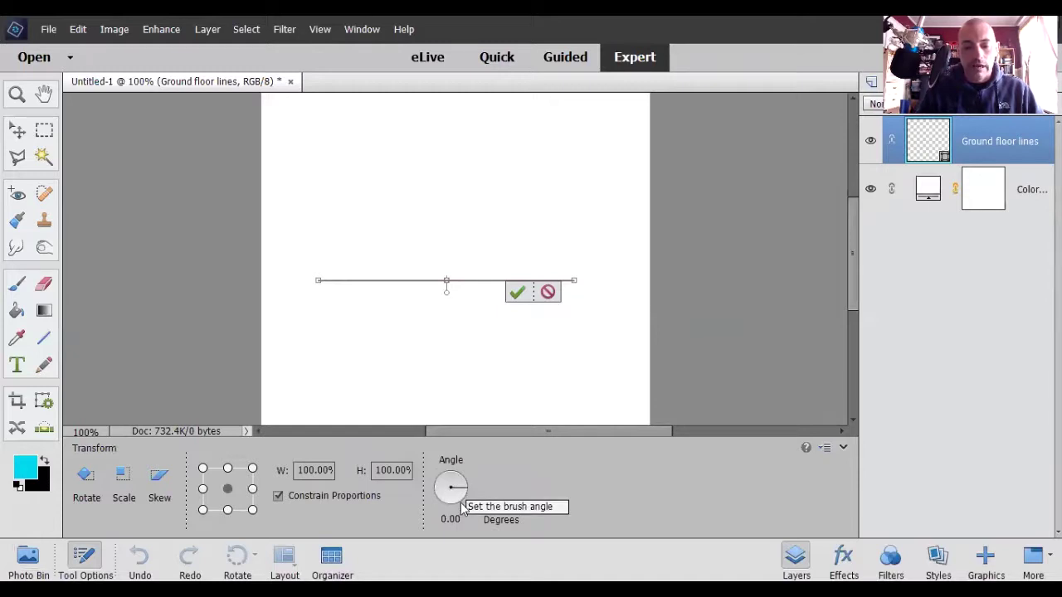
left_click(444, 519)
type("30")
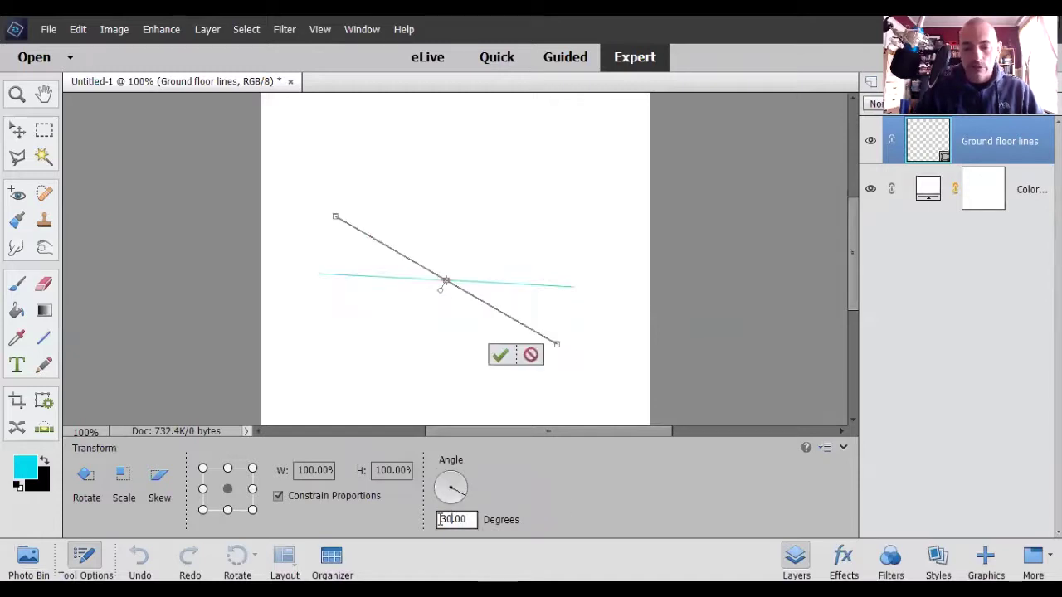
left_click(501, 361)
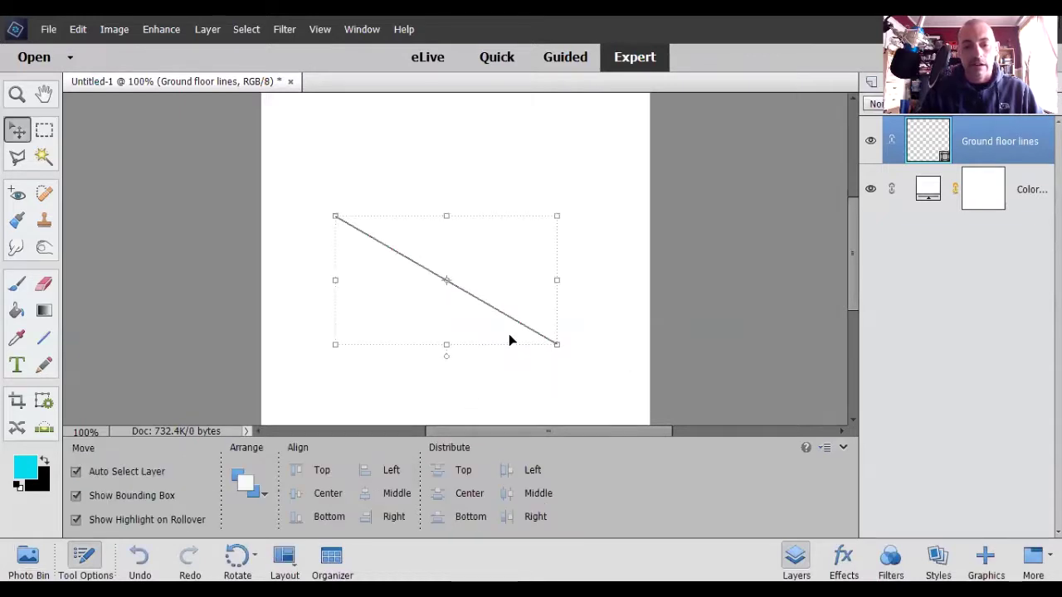
- Move the angled line on the Ground floor lines layer towards the lower-left part of the canvas and apply the move
left_click(516, 326)
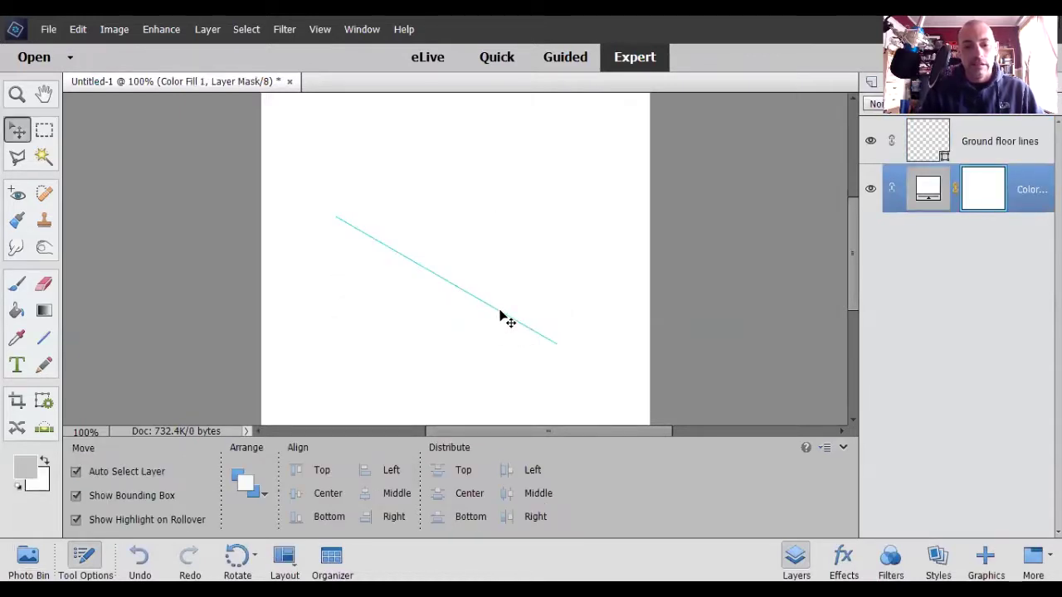
left_click(991, 148)
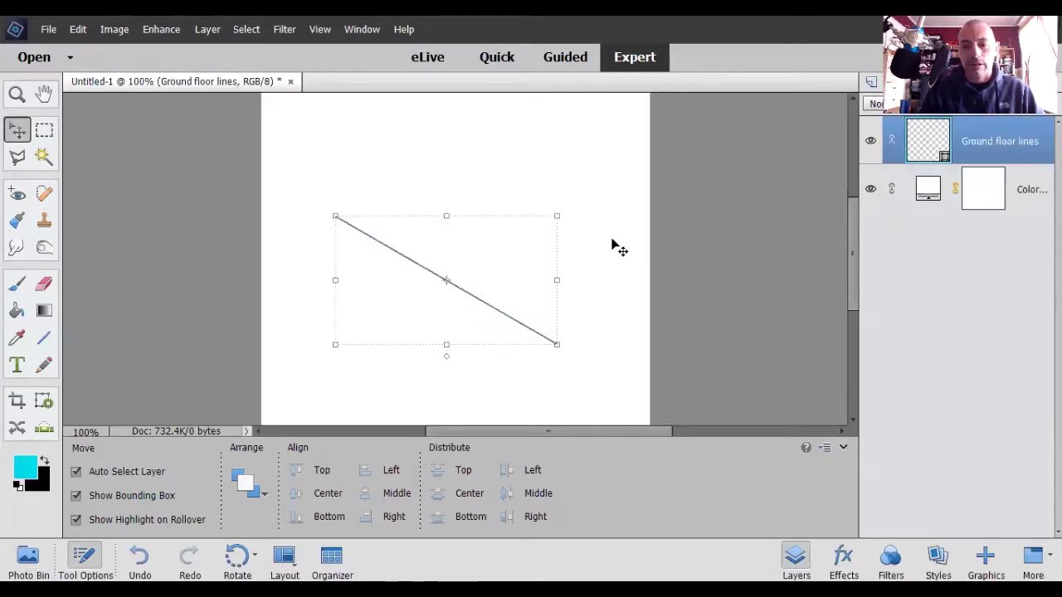
left_click(556, 280)
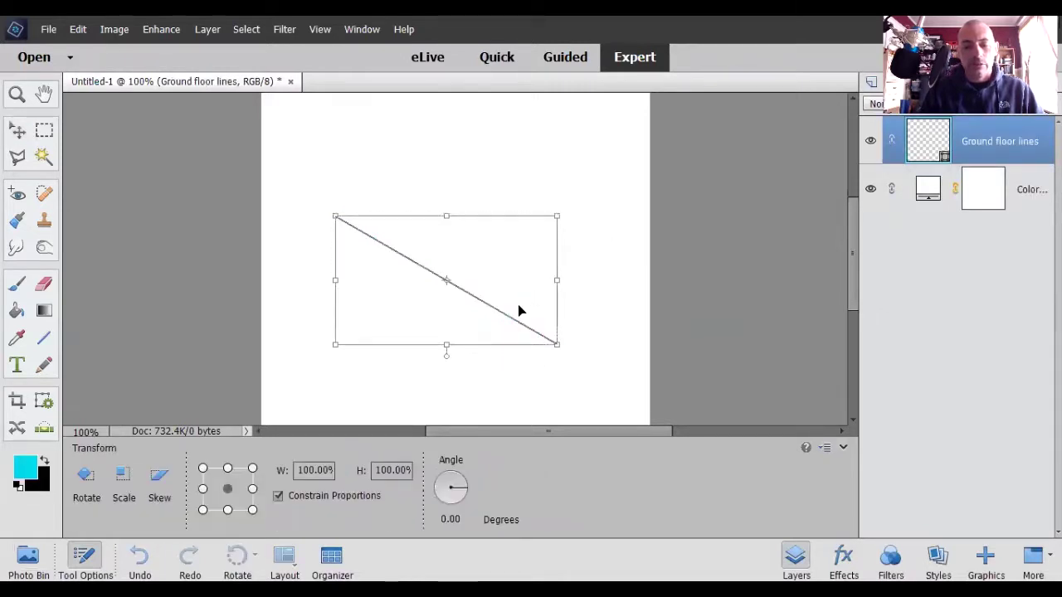
left_click_drag(522, 307, 476, 330)
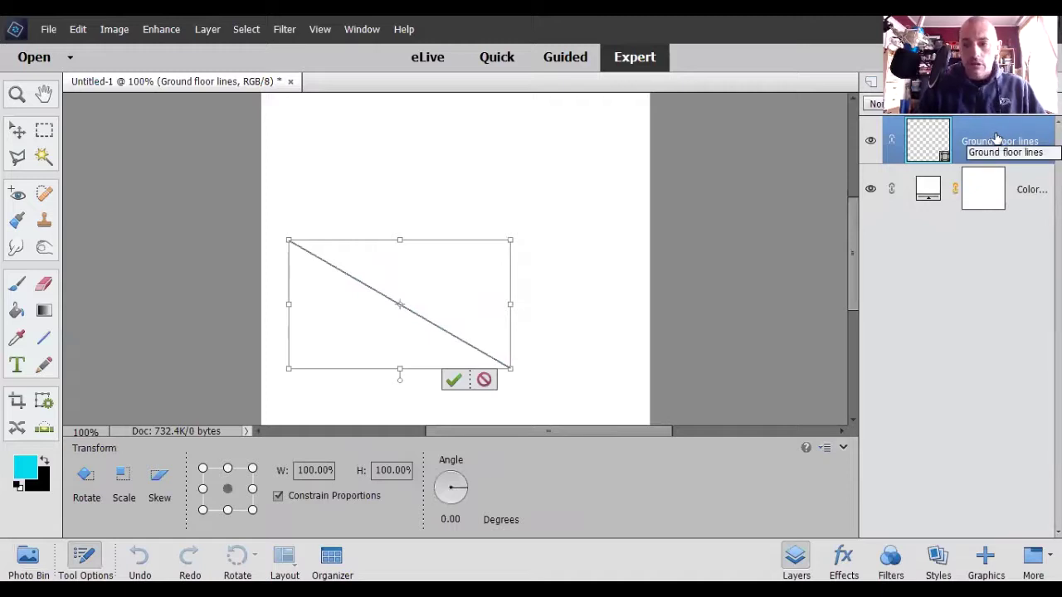
left_click(455, 381)
- Duplicate the Ground floor lines layer and mirror the copy horizontally, with unconstrained proportions and a width scale of -99.85%
key("ctrl+j")
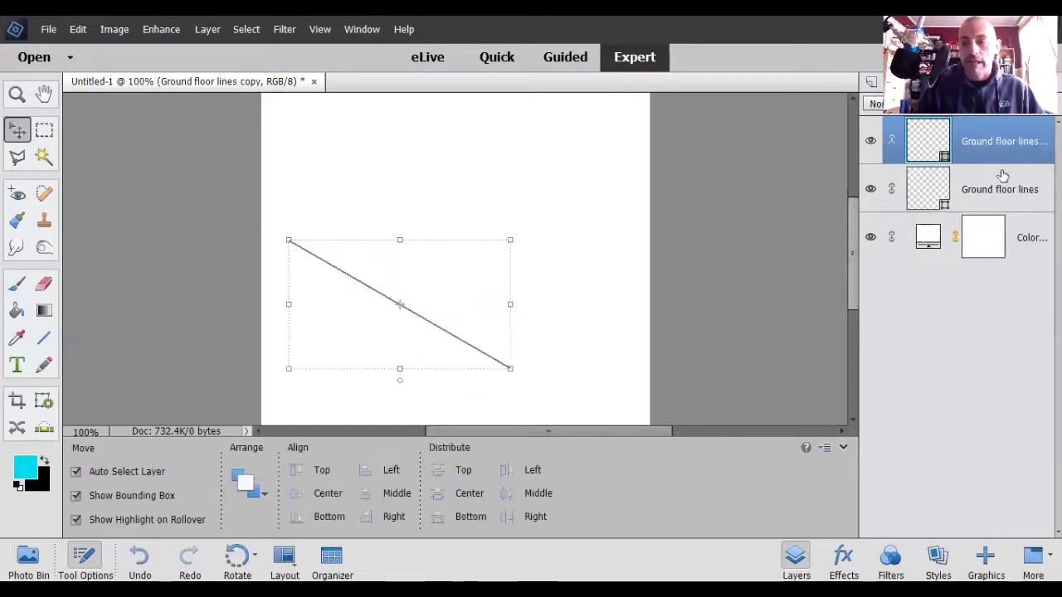
left_click(511, 304)
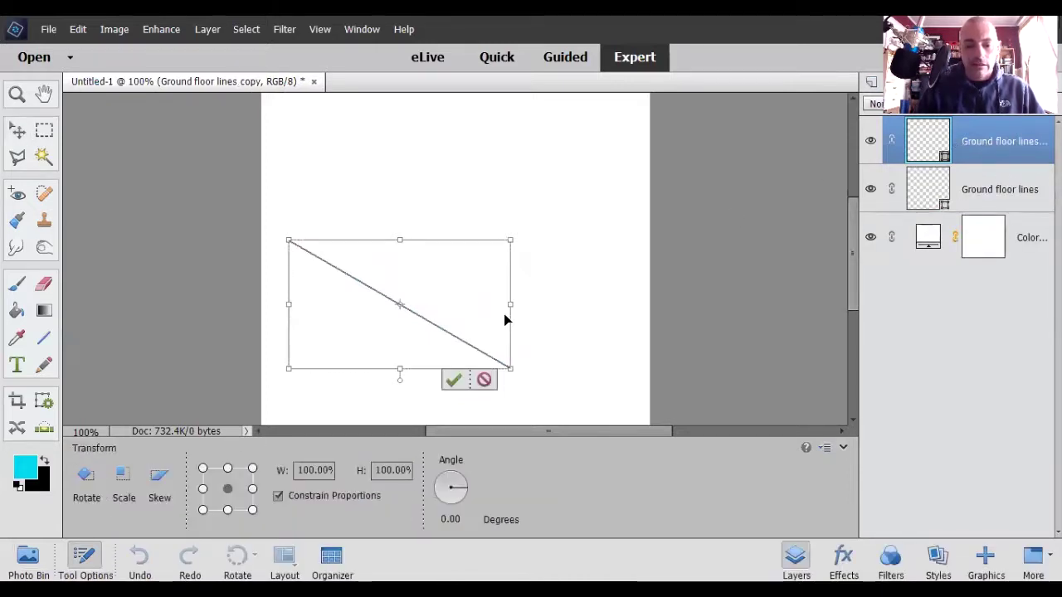
left_click(279, 496)
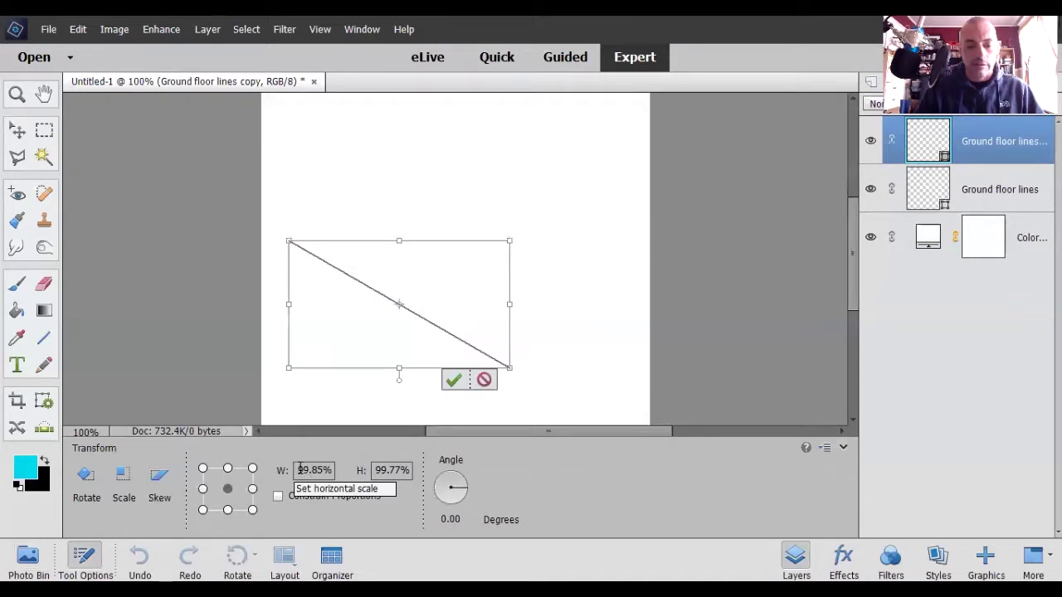
left_click(300, 469)
type("-")
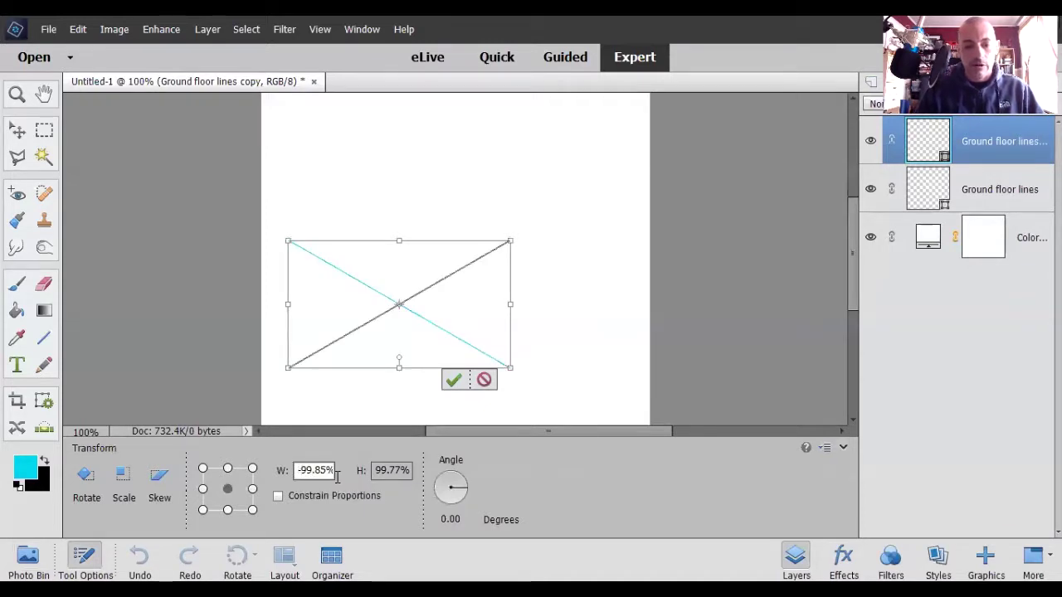
left_click(454, 380)
- Move the mirrored line copy sideways so its lower end meets the original line's lower end in a V, and apply the move
left_click_drag(467, 316, 525, 317)
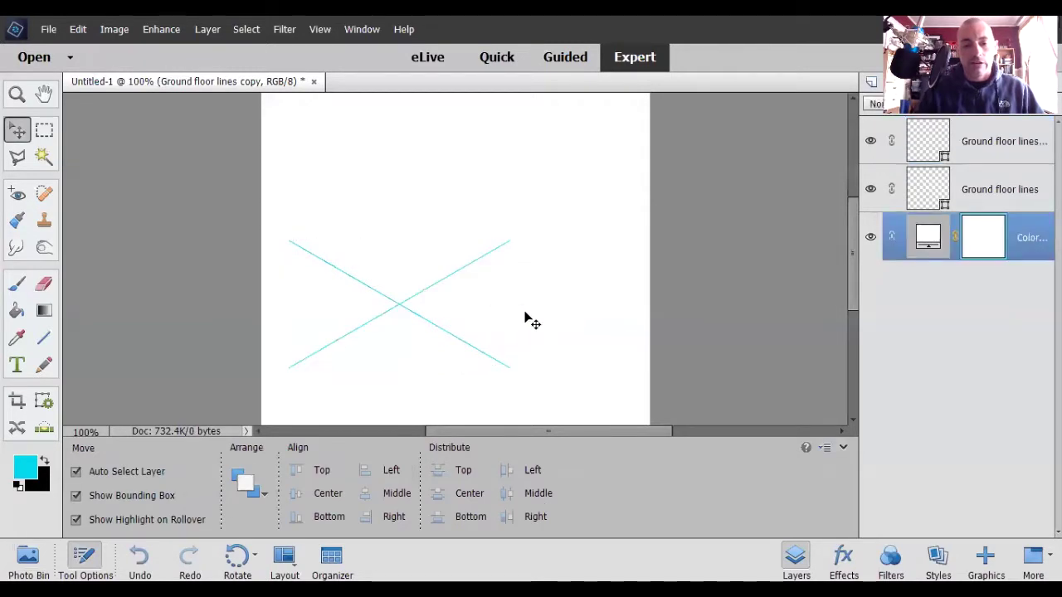
left_click(503, 245)
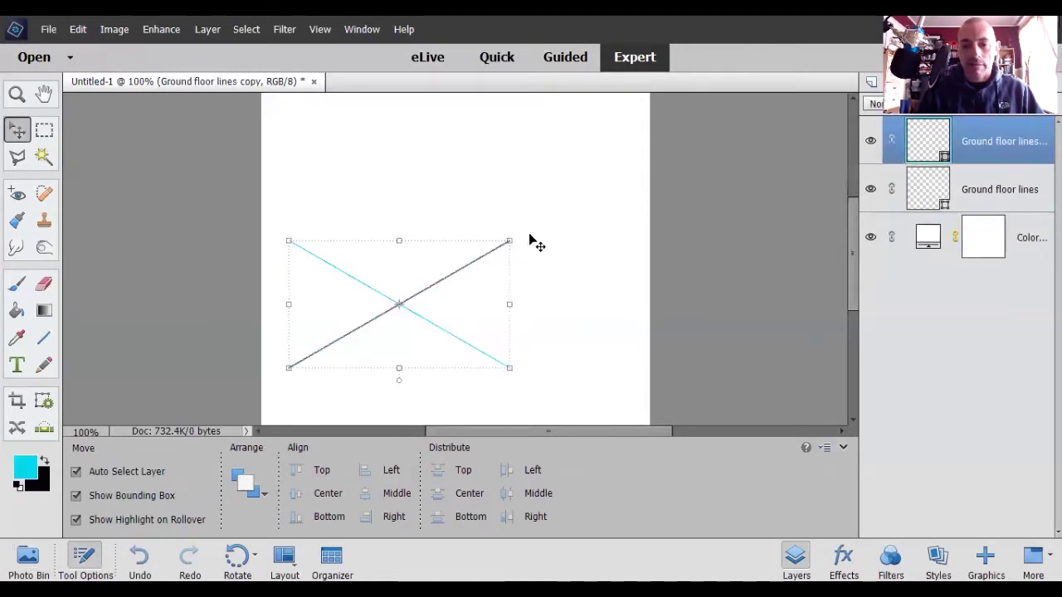
left_click_drag(486, 287, 701, 277)
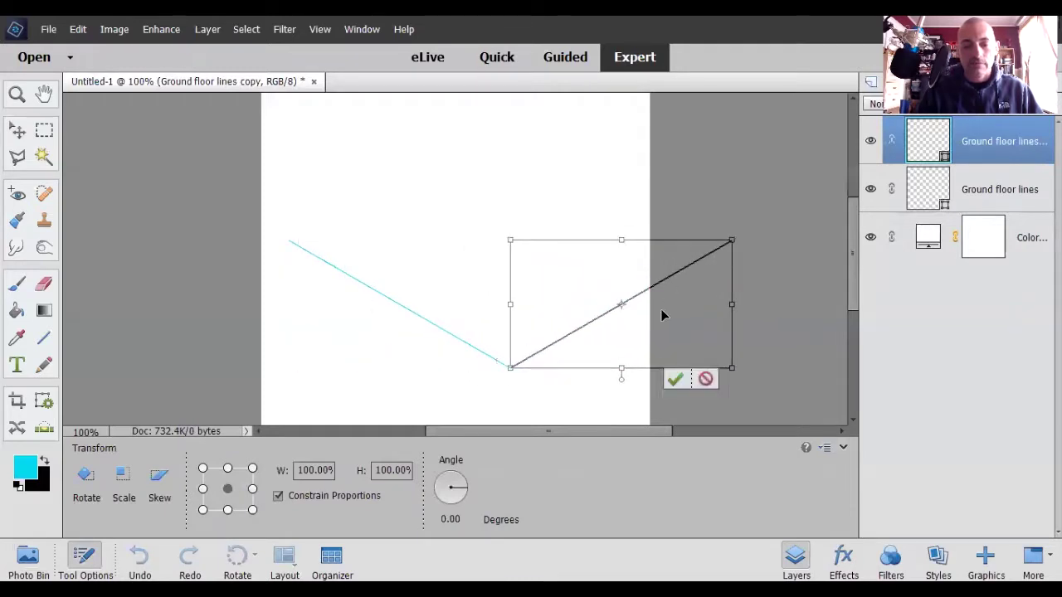
left_click(674, 379)
left_click(527, 323)
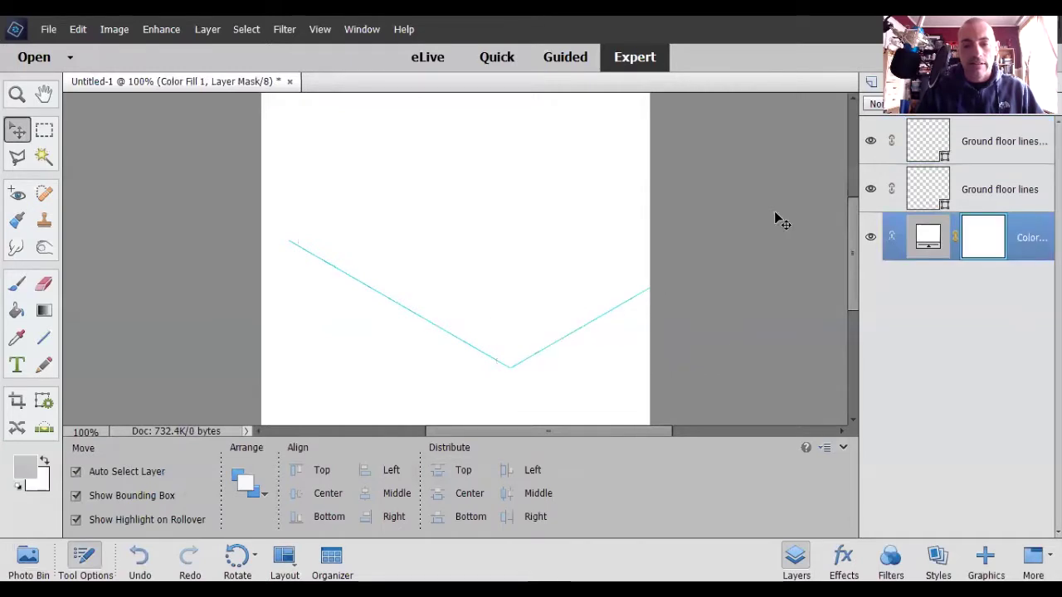
- Select both ground floor line layers and move the V shape together so its point sits near the canvas's horizontal centre
left_click(975, 167)
left_click(975, 145, "shift")
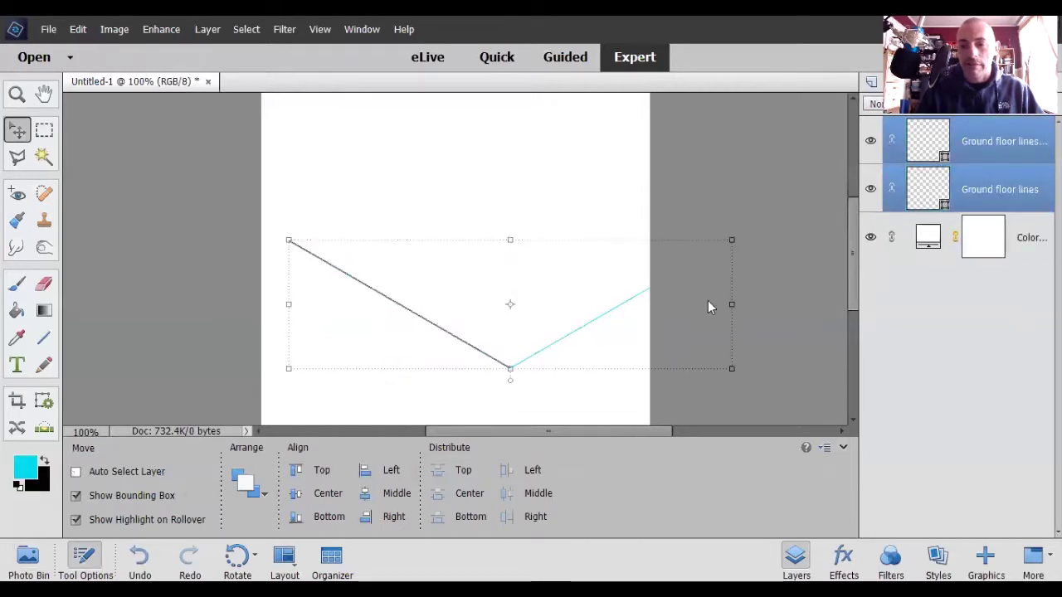
left_click(732, 305)
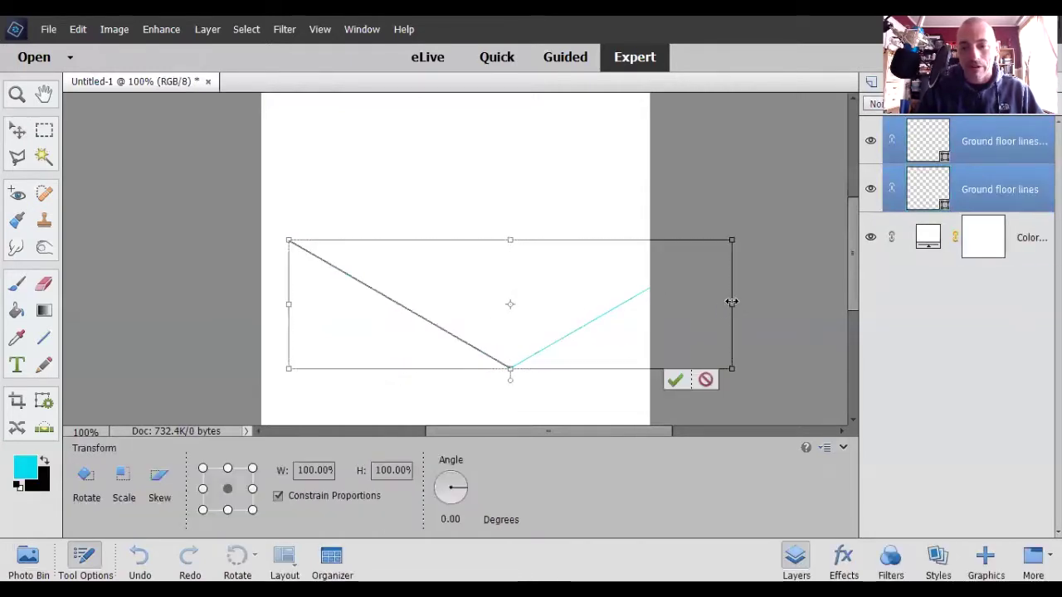
left_click_drag(675, 313, 646, 310)
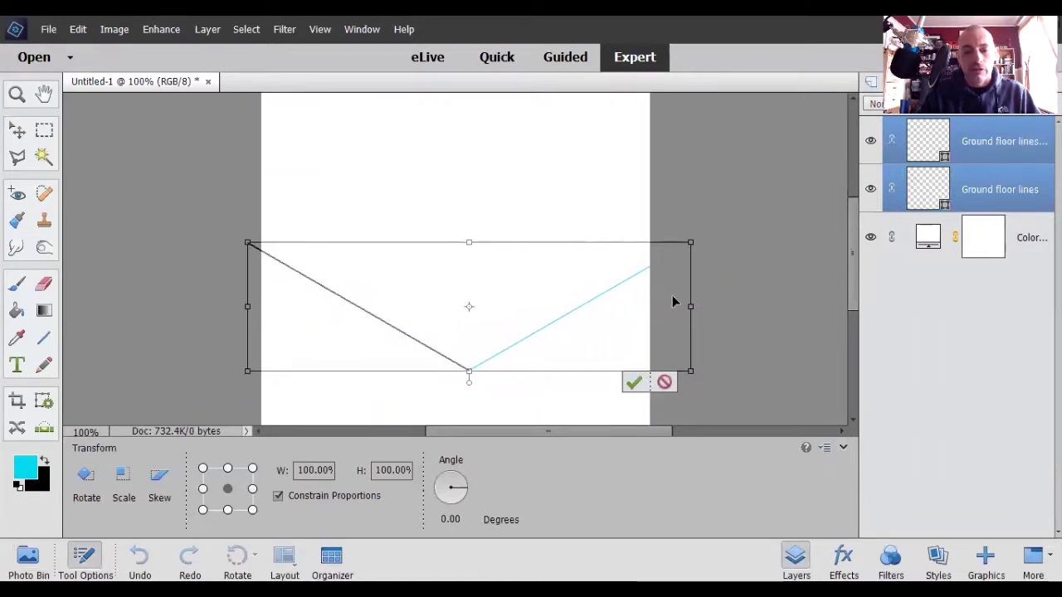
left_click(632, 384)
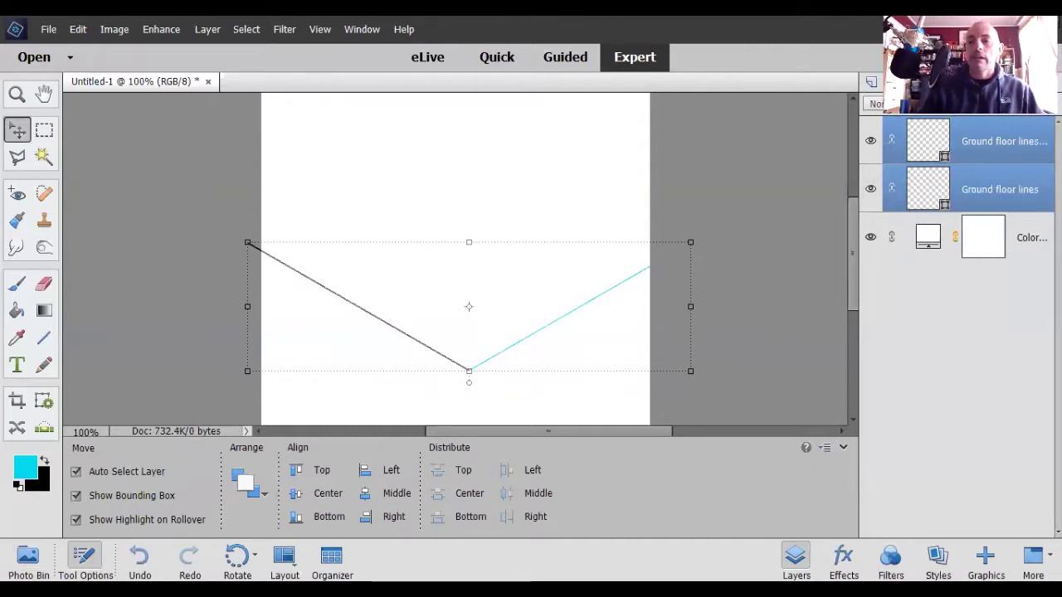
- Duplicate both line layers and flip the copies vertically, with unconstrained proportions and a height scale of -99.77%
key("ctrl+j")
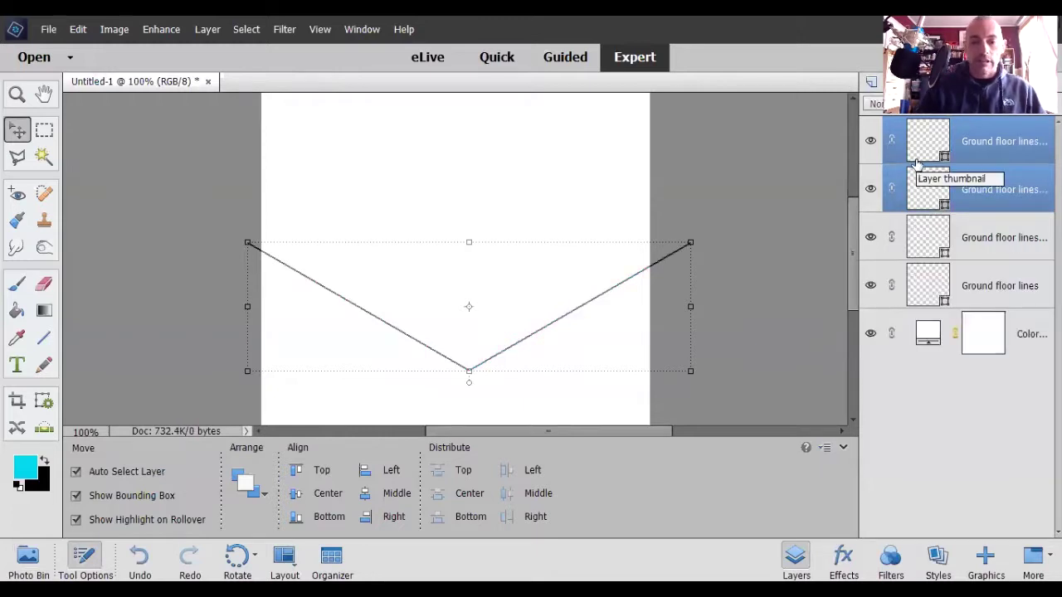
left_click(470, 369)
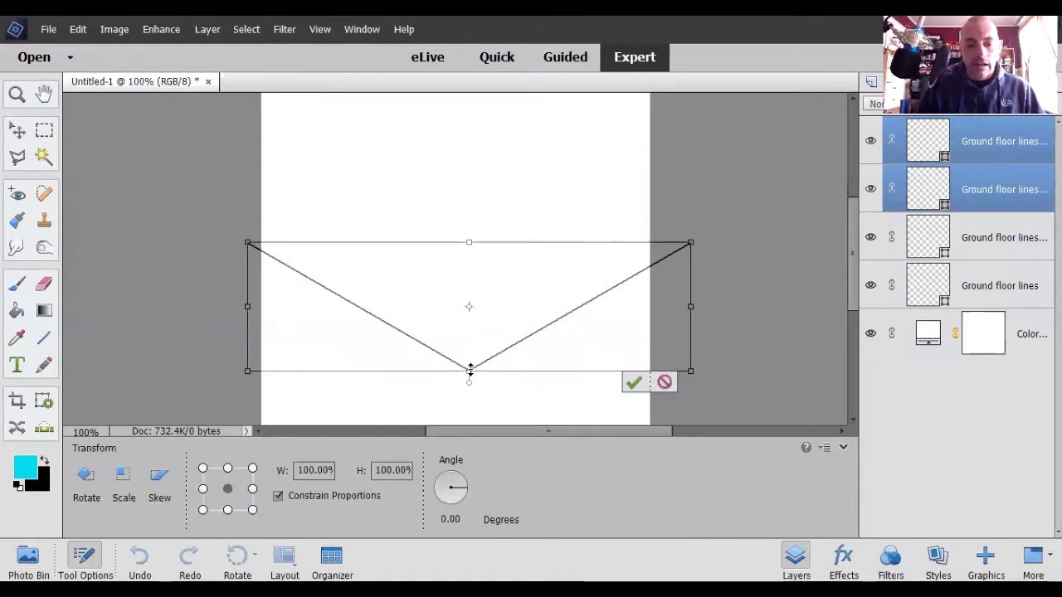
left_click(279, 495)
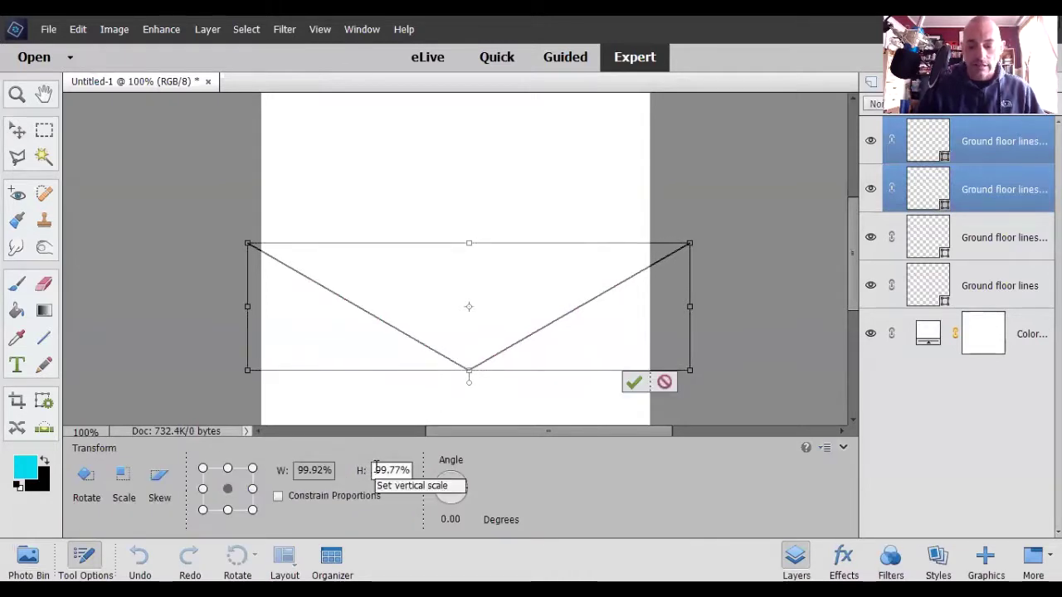
left_click(377, 470)
type("-")
key("Return")
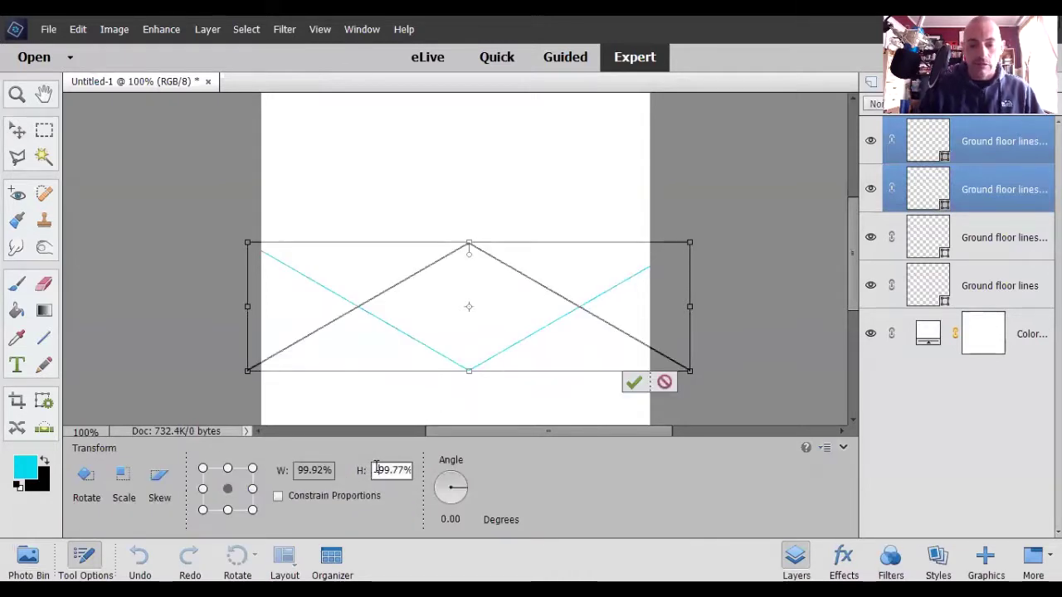
left_click(634, 382)
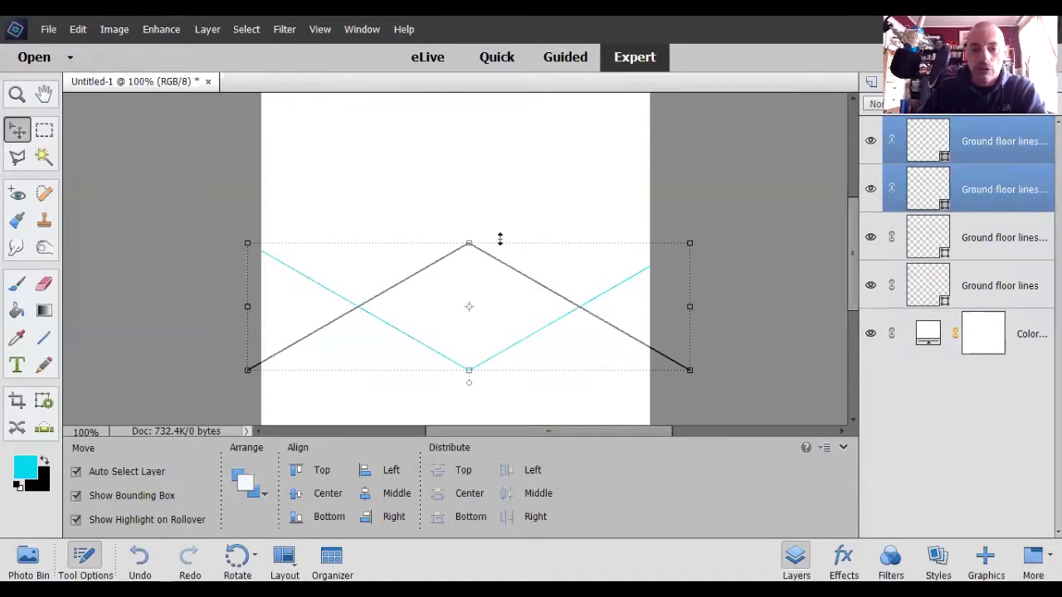
- Move the flipped line pair up and to the left so the four lines cross to enclose an off-centre parallelogram, and apply
left_click(469, 243)
left_click_drag(481, 273, 429, 258)
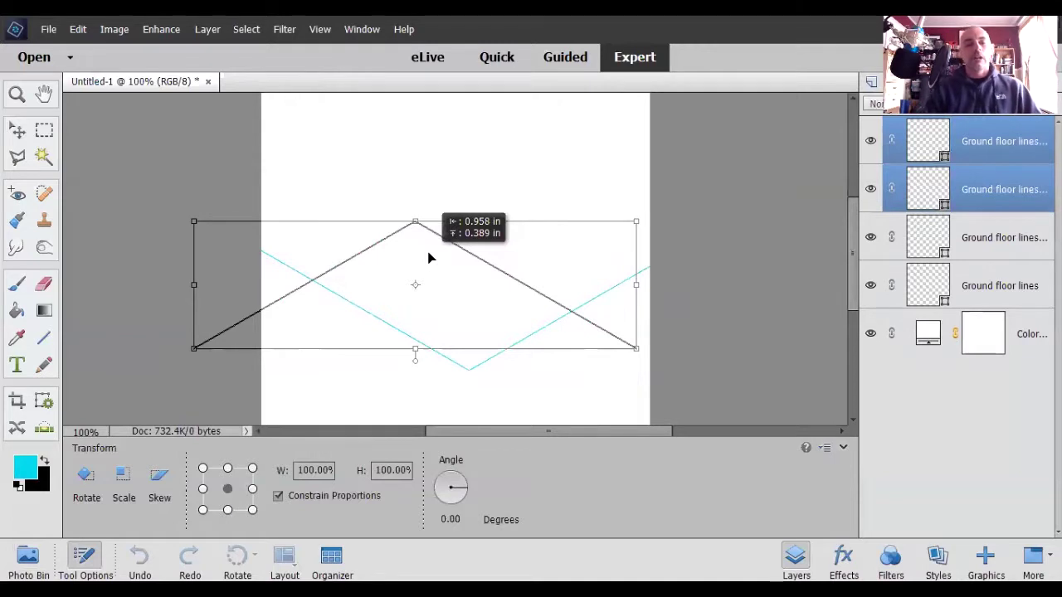
left_click_drag(428, 252, 434, 249)
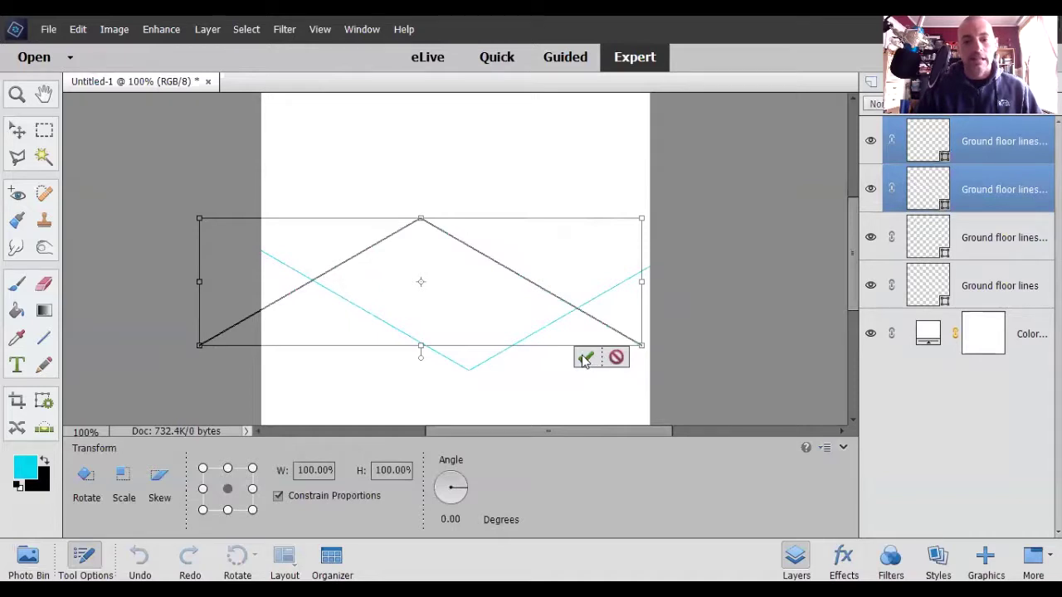
left_click(584, 358)
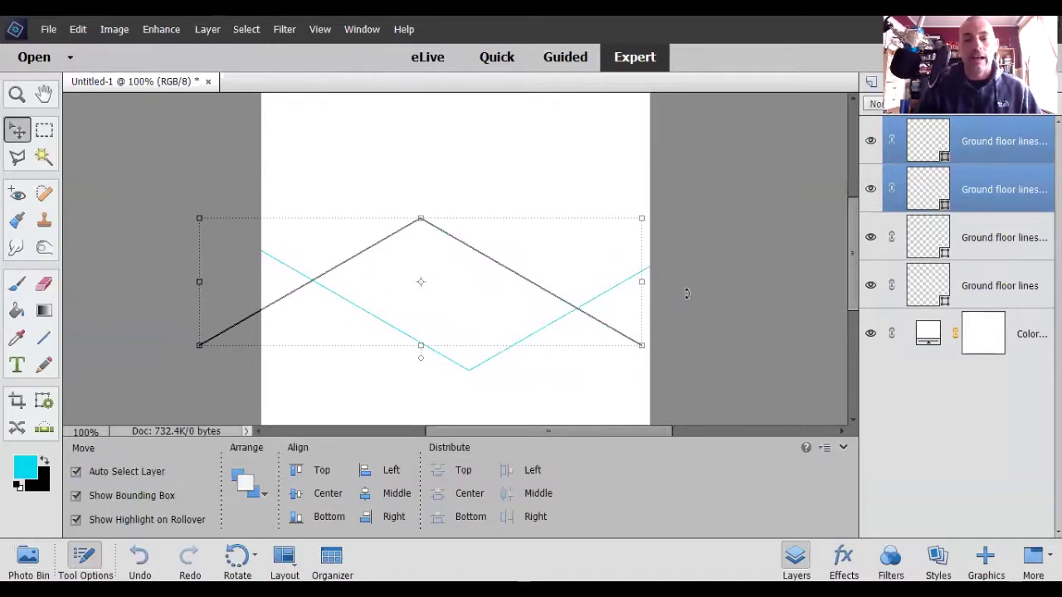
- Select all four ground floor line layers and combine them into one layer with Merge Shapes
left_click(981, 288, "shift")
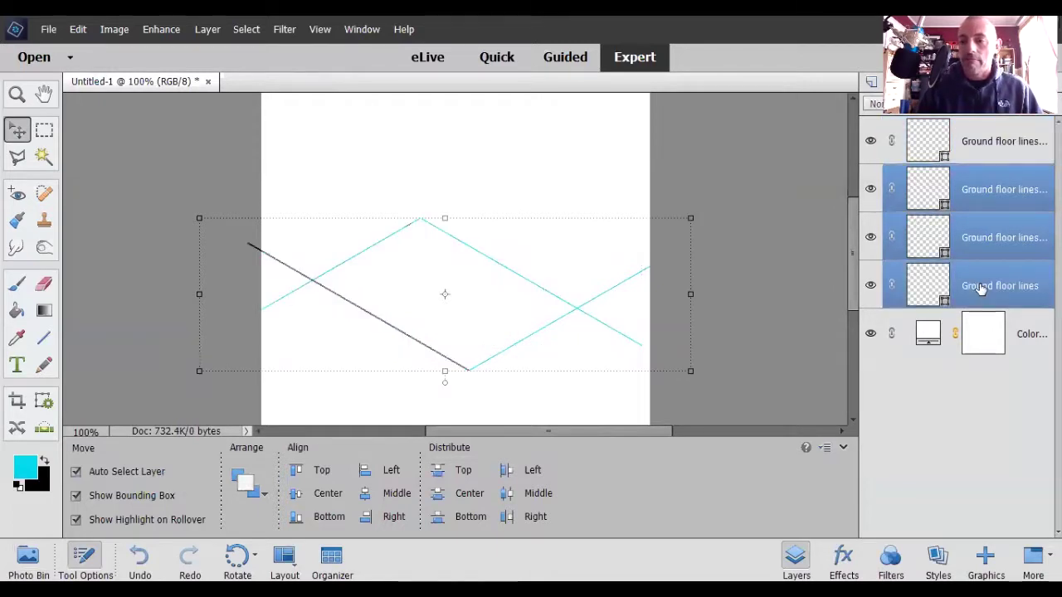
right_click(981, 242)
left_click(1012, 145)
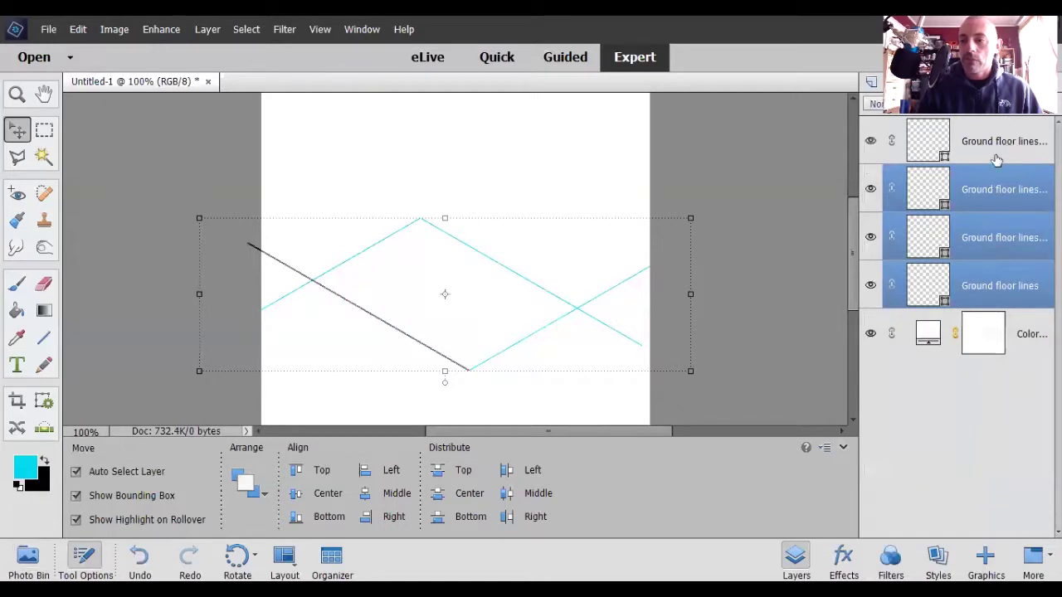
key("ctrl")
left_click(996, 156, "ctrl")
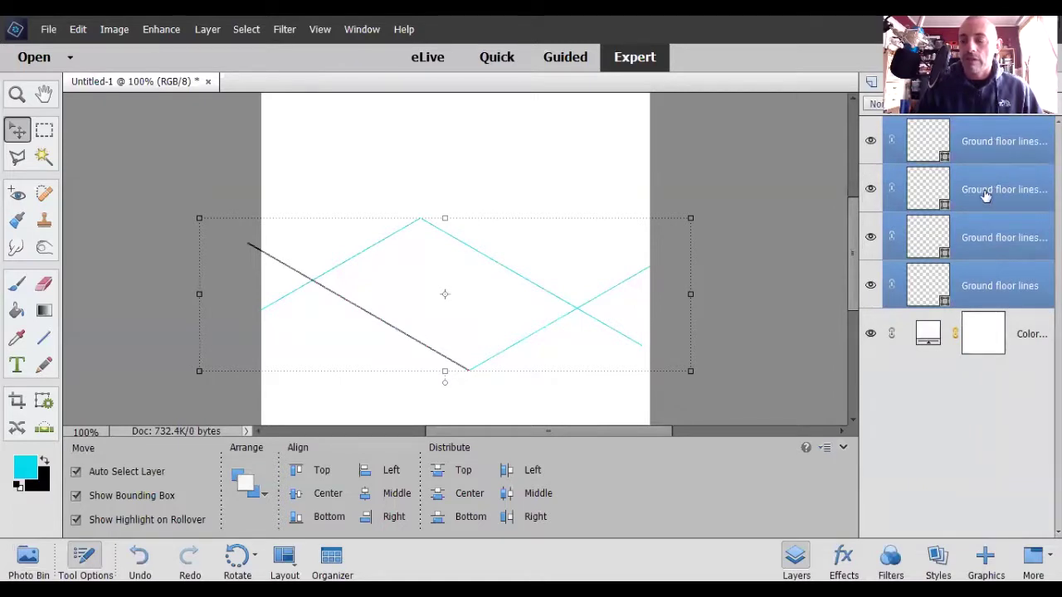
right_click(985, 189)
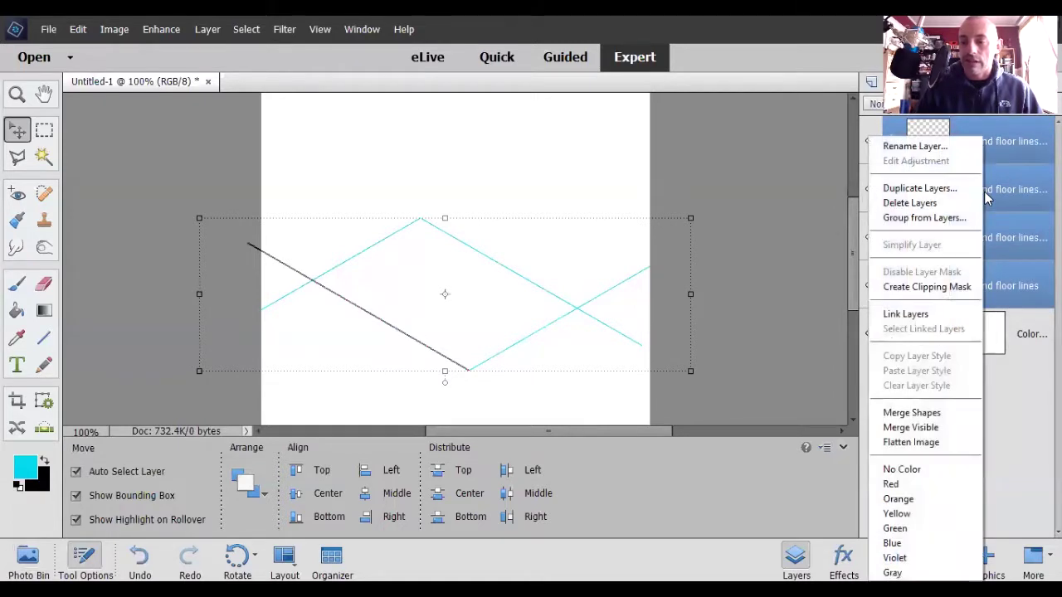
left_click(920, 413)
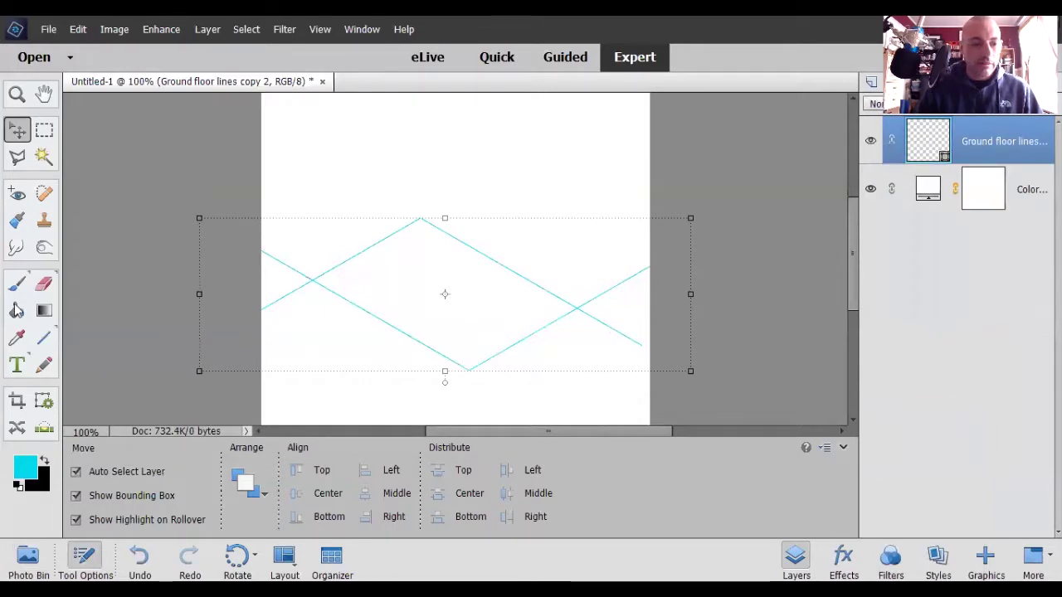
- Simplify the merged ground floor shape layer so that the Eraser can be used on it
left_click(44, 283)
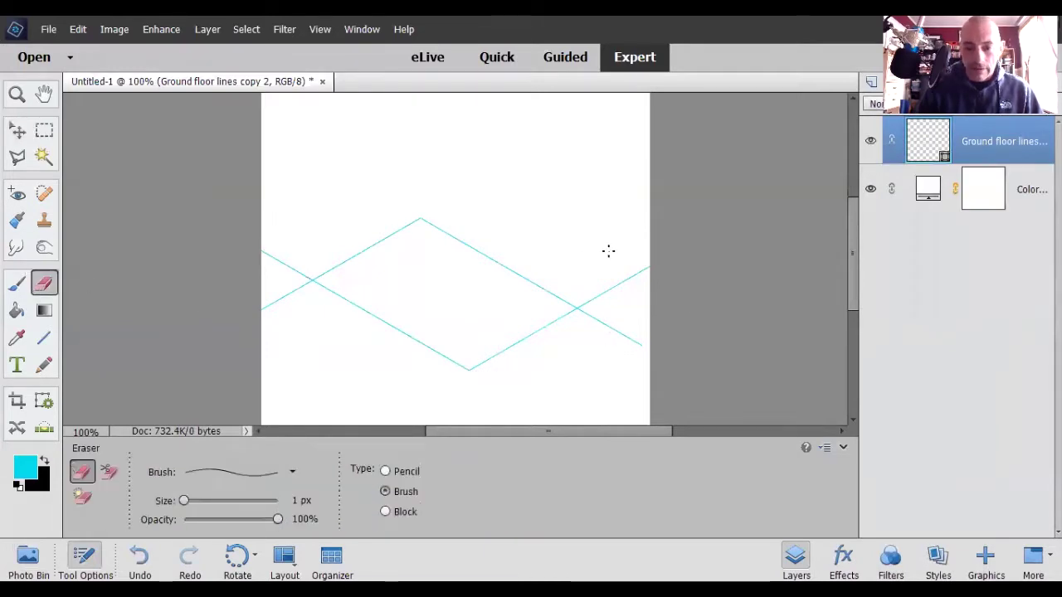
left_click(643, 257)
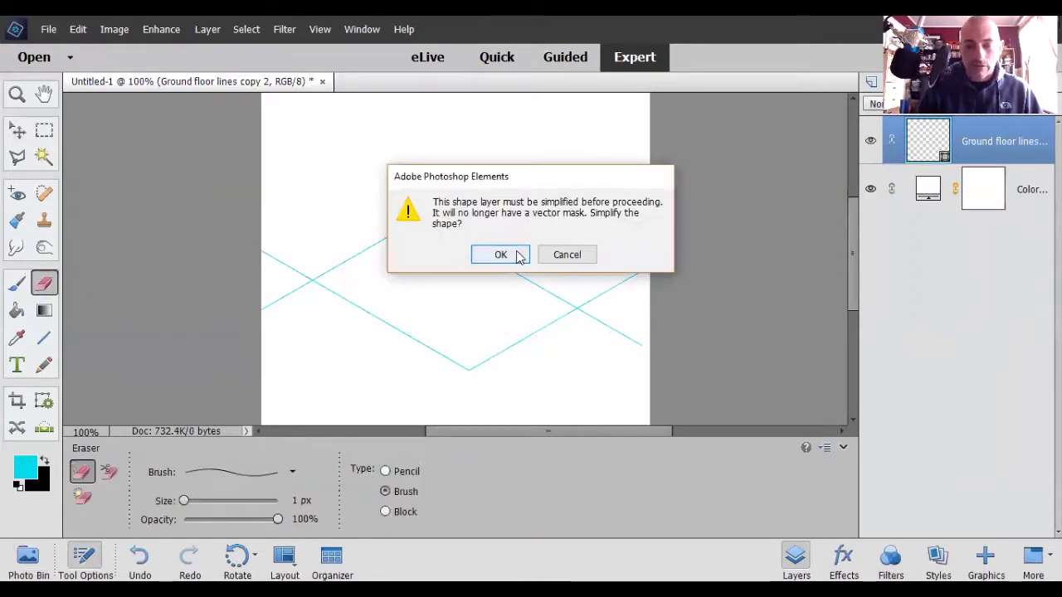
key("Return")
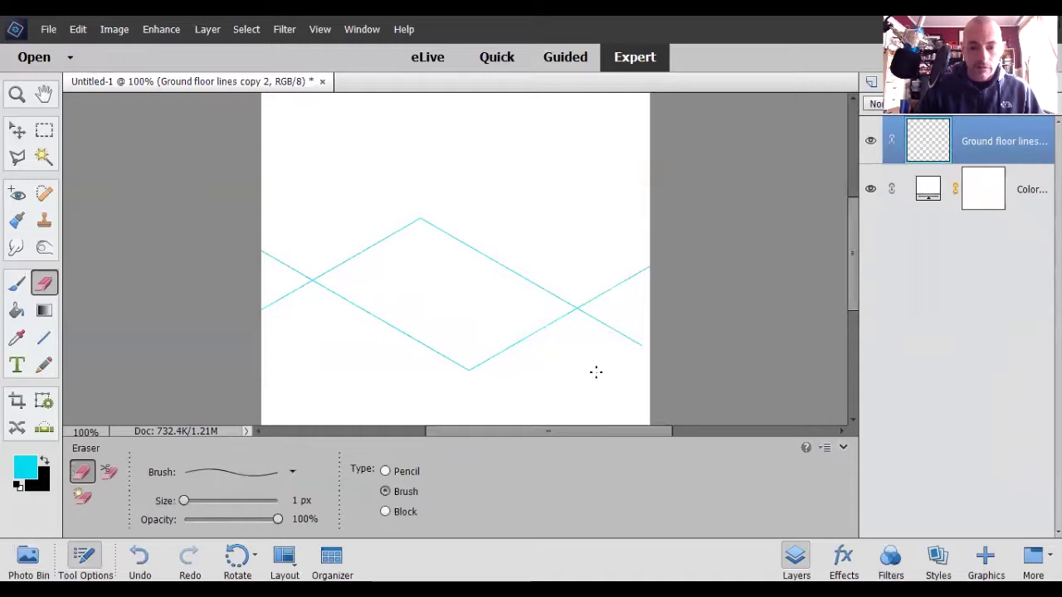
- Try to erase the line ends beyond the parallelogram's right corner with a 1 px eraser, using the Brush and Pencil types
key("ctrl+equal")
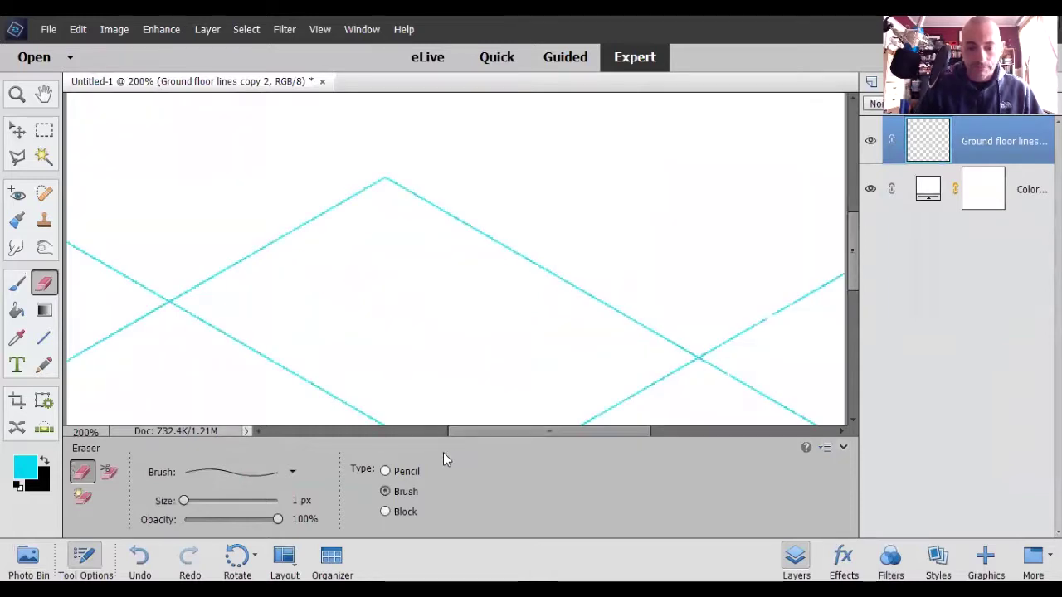
left_click_drag(479, 433, 575, 431)
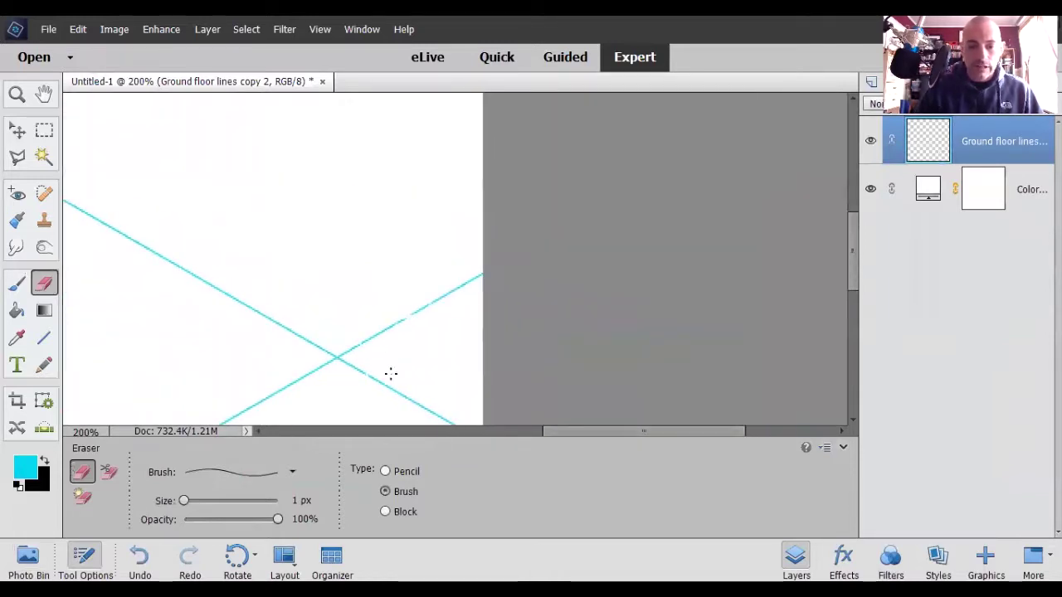
left_click_drag(474, 277, 434, 298)
left_click(385, 471)
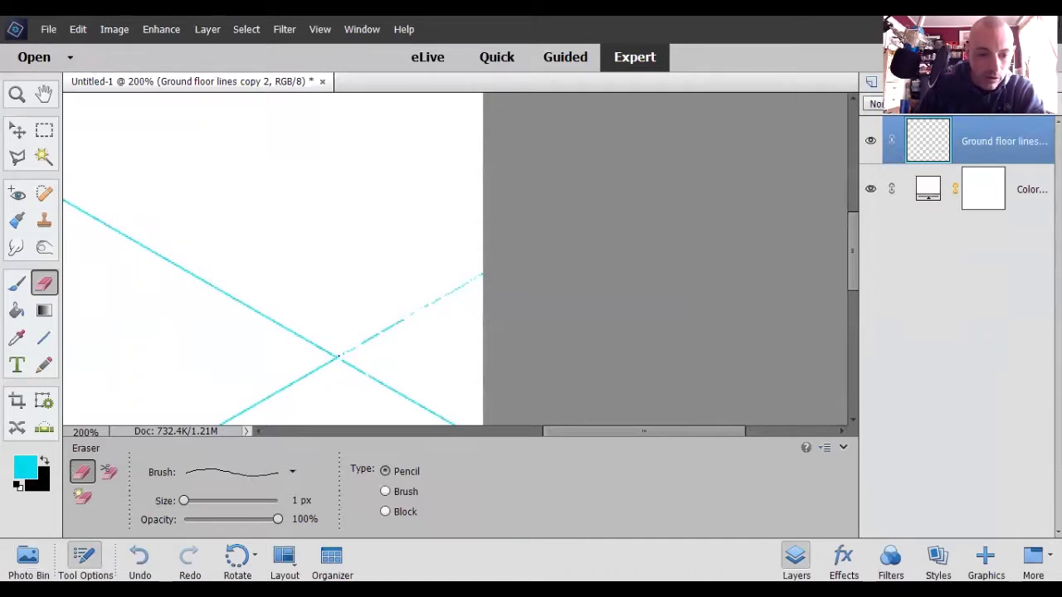
- Delete the line ends beyond the parallelogram's right corner using a rectangular marquee selection
left_click(44, 130)
left_click_drag(490, 187, 340, 415)
left_click(341, 416)
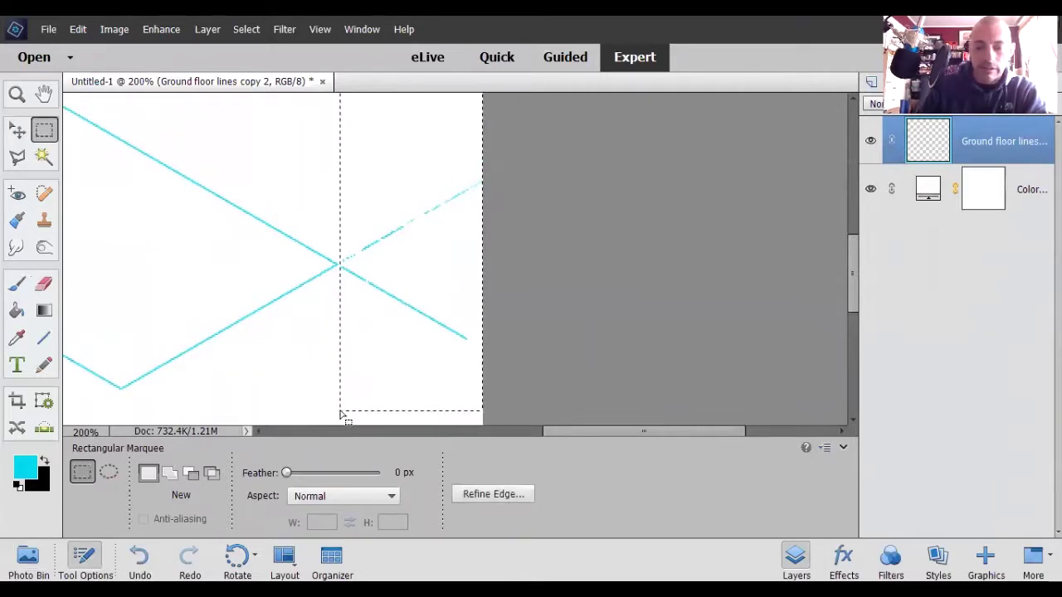
key("Delete")
- Delete the line ends beyond the parallelogram's left corner, including the fragment at the canvas edge, using rectangular selections, and deselect
left_click_drag(590, 434, 409, 436)
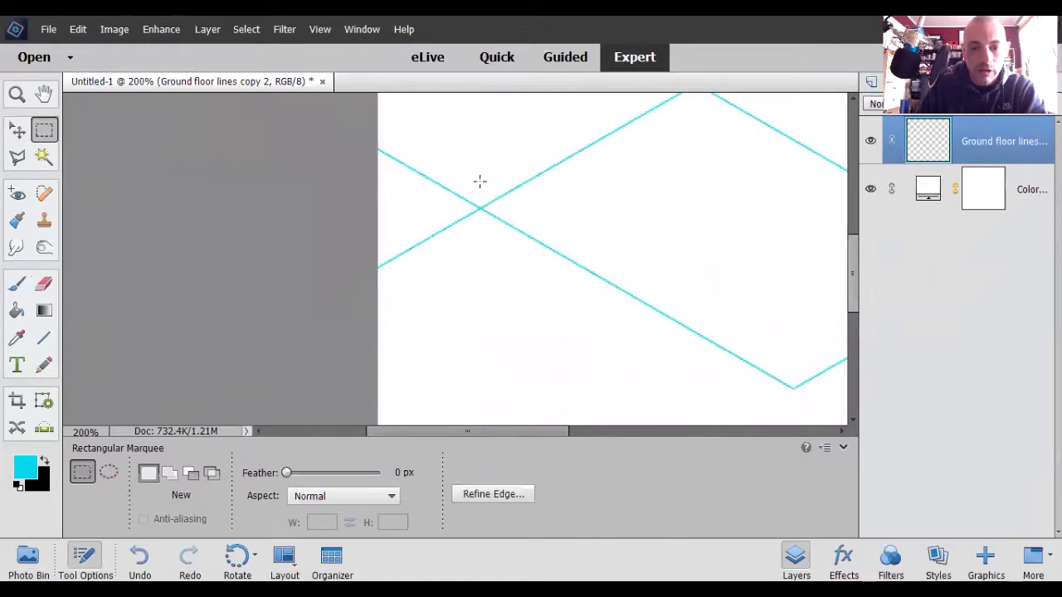
left_click_drag(479, 152, 204, 281)
key("Delete")
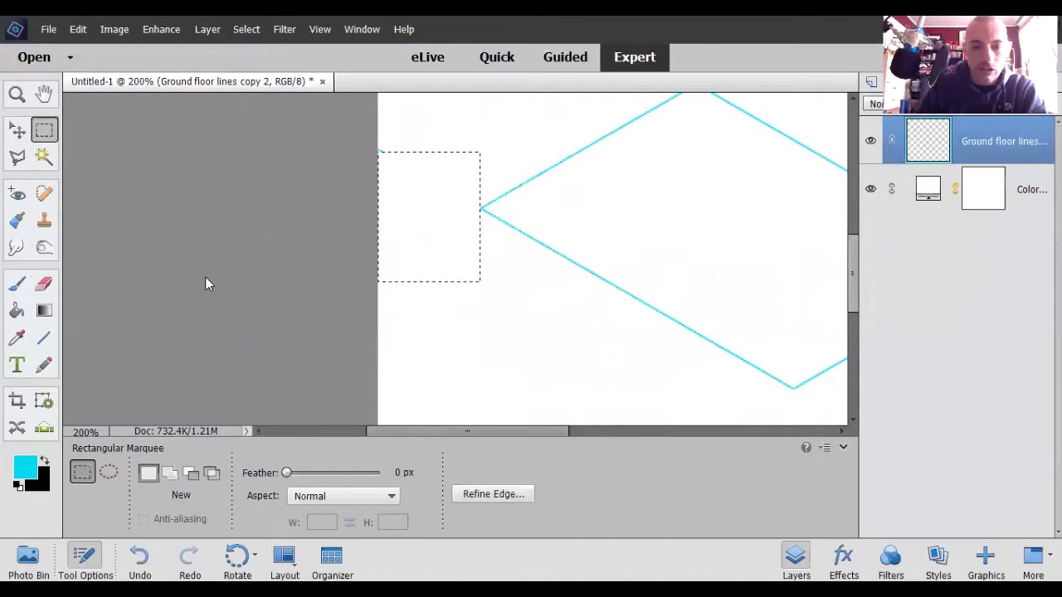
left_click_drag(365, 126, 390, 166)
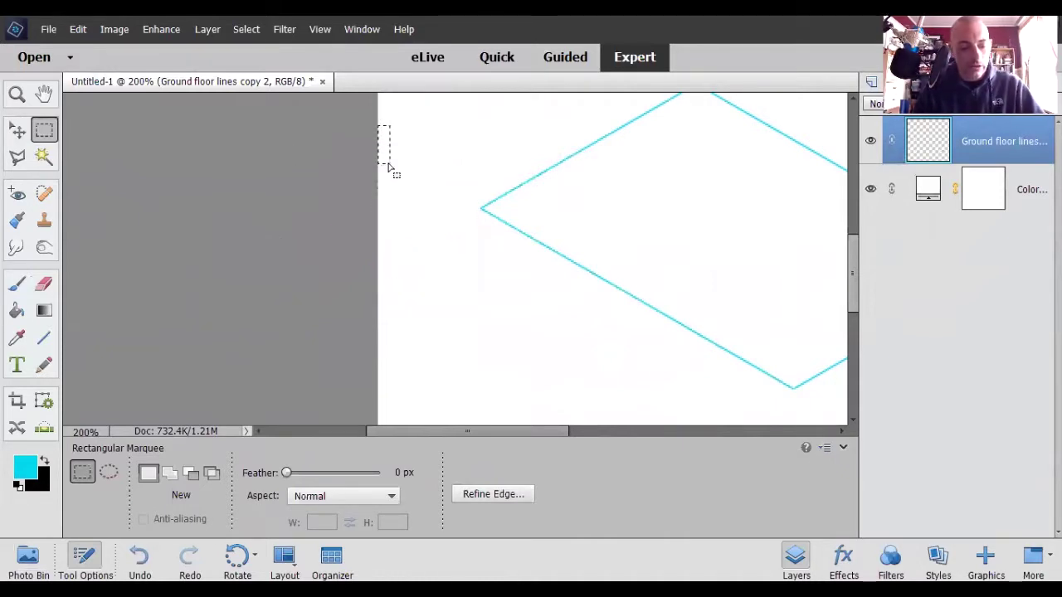
left_click(386, 162)
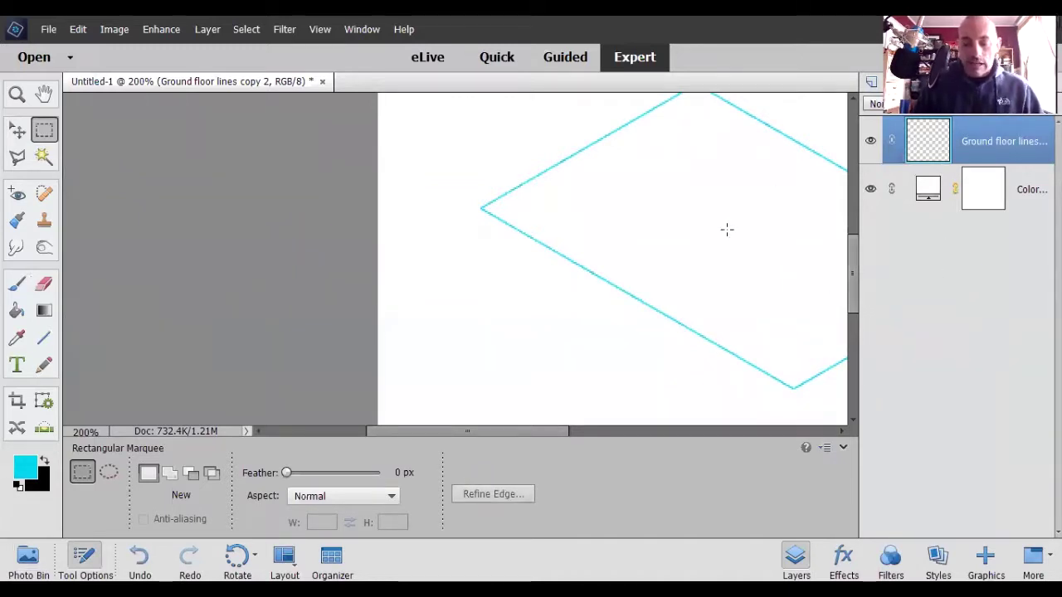
- Duplicate the cleaned-up ground floor lines layer and rename the copy "Top floor lines"
key("ctrl+minus")
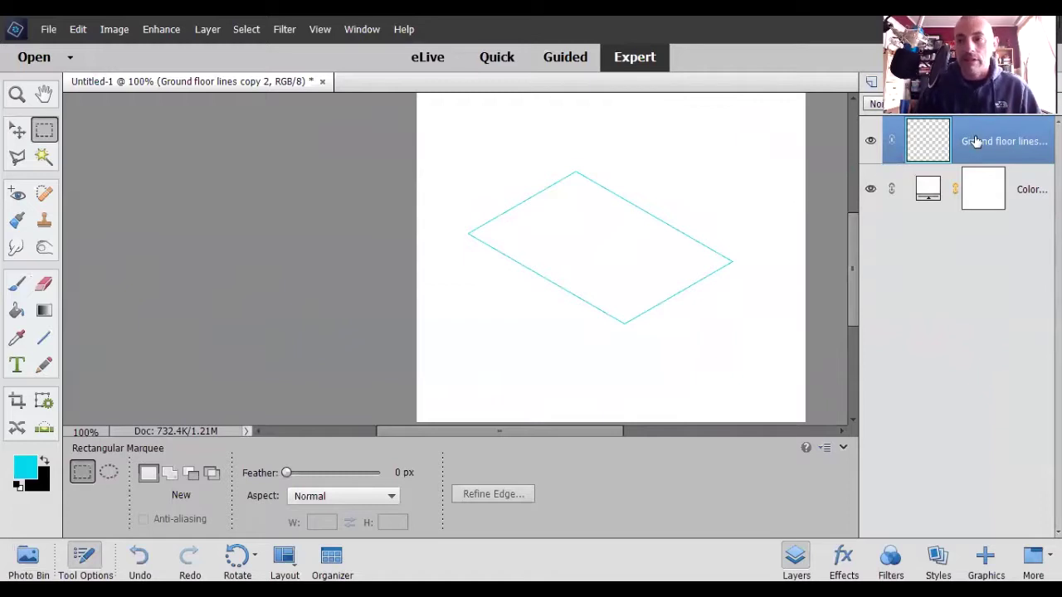
key("ctrl+j")
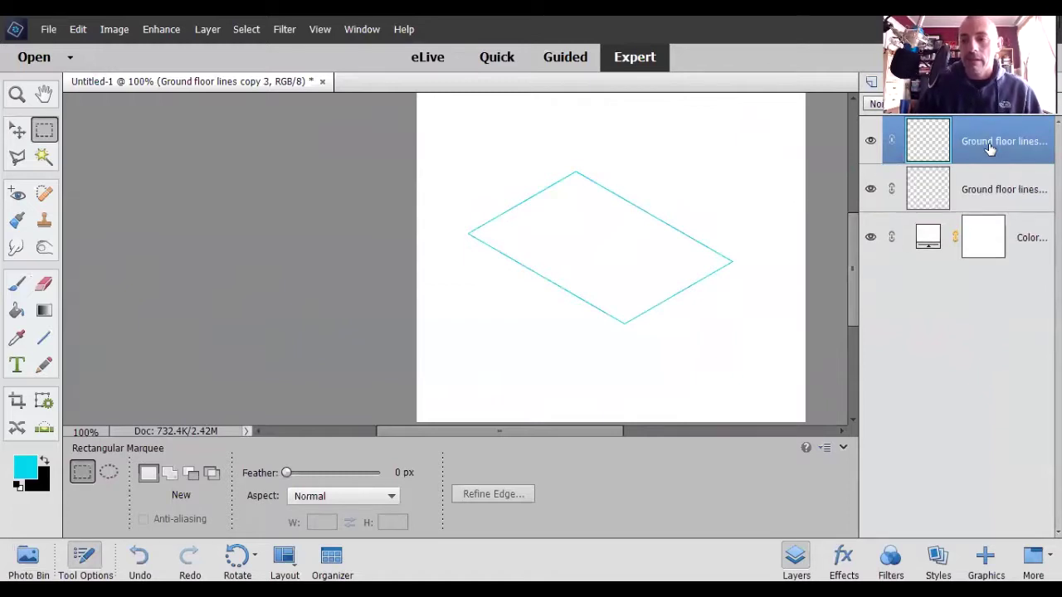
double_click(990, 144)
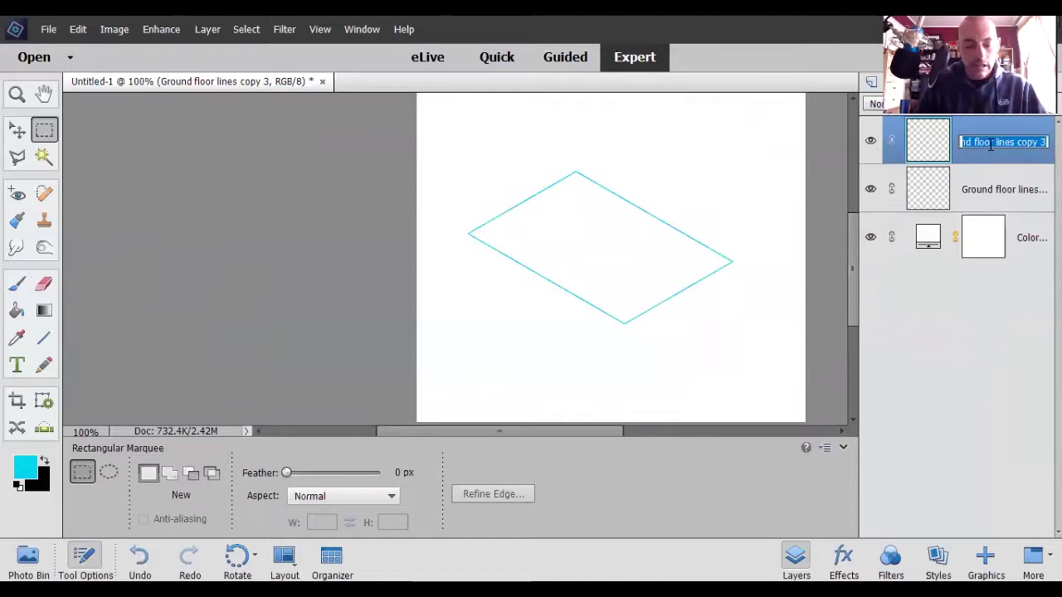
type("Top fl")
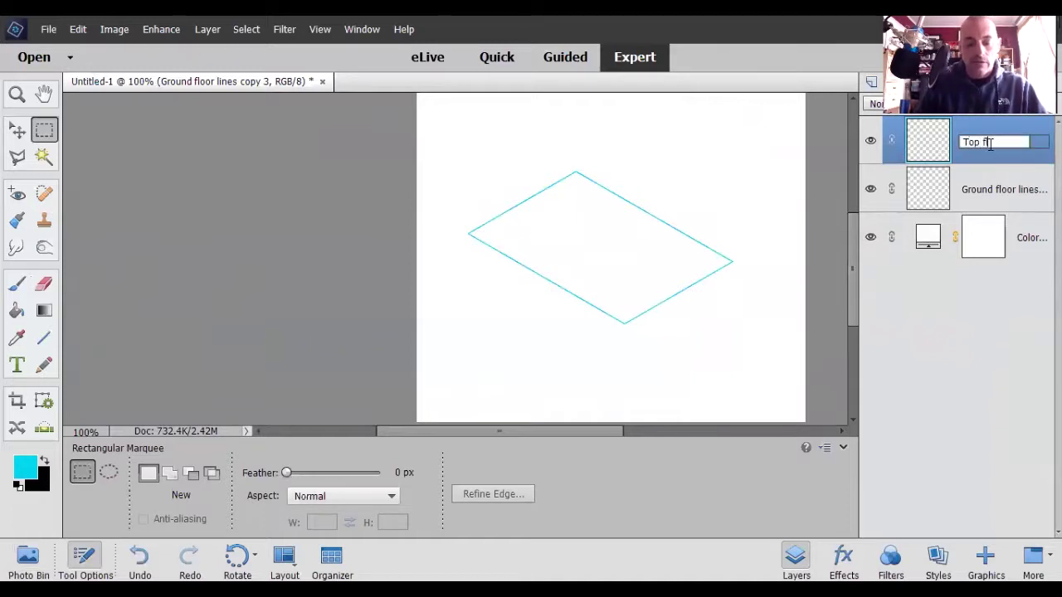
type("oor")
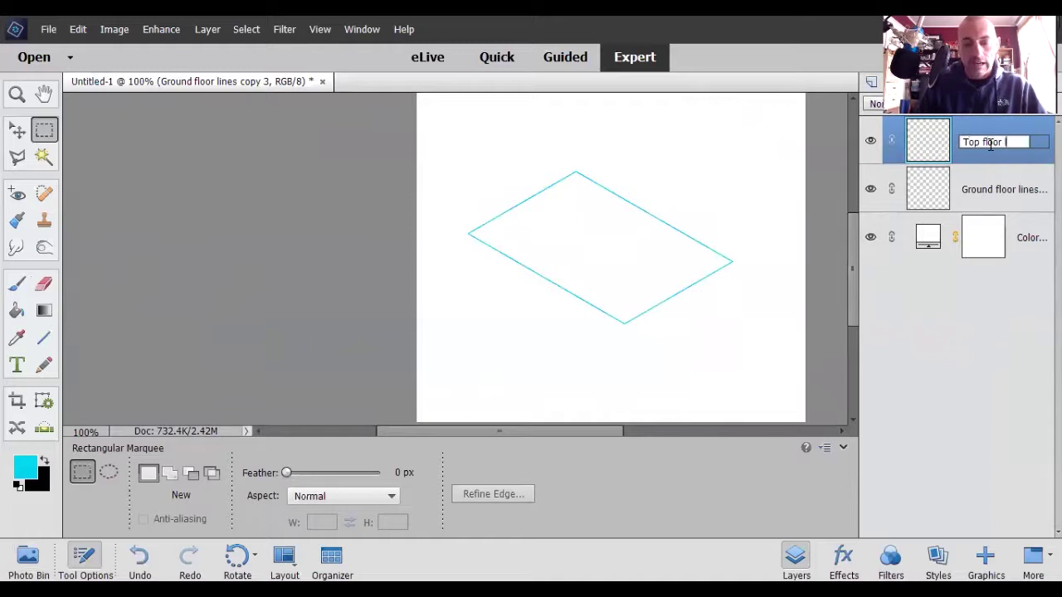
type(" lines")
key("Return")
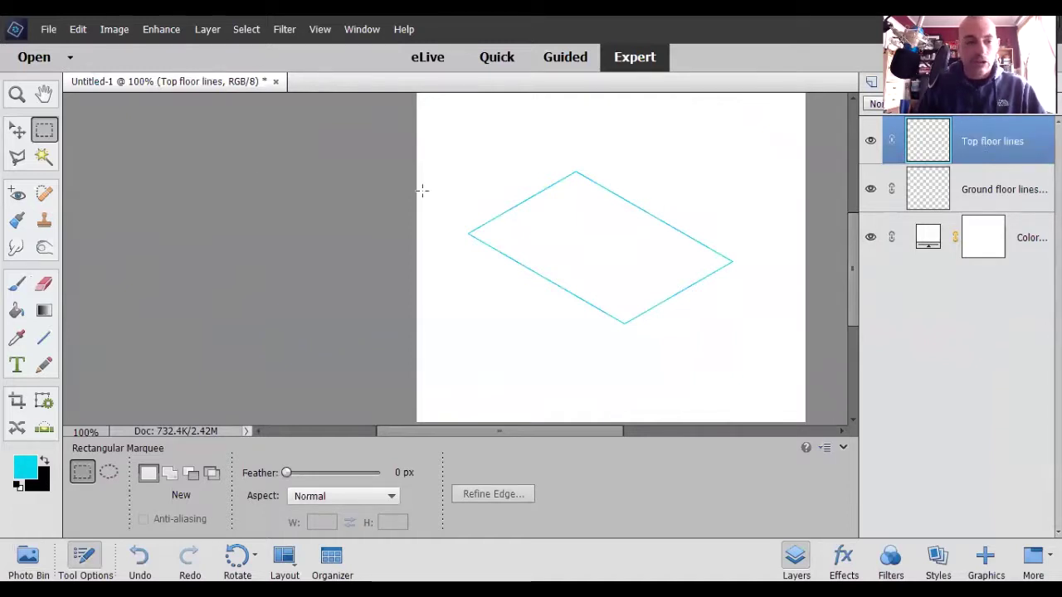
- Move the top floor outline straight up until its lowest corner sits just inside the back part of the ground floor outline
left_click(18, 132)
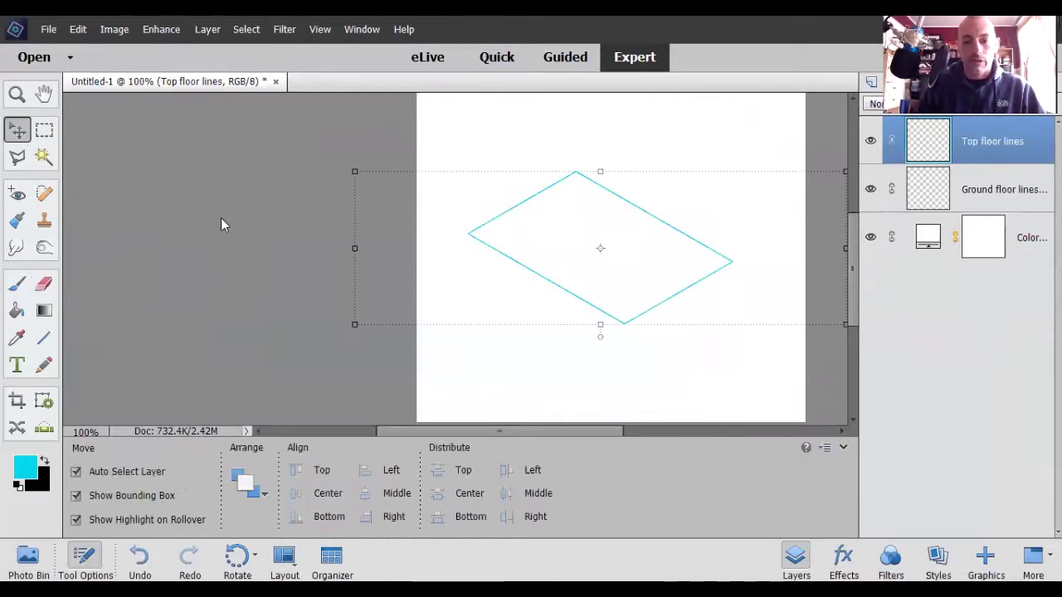
key("Up")
key("Up")
key("Up")
key("Up")
key("Up")
key("Up")
key("Up")
key("Up")
key("Up")
key("Up")
key("Up")
key("Up")
key("Up")
key("Up")
key("Up")
key("Up")
key("Up")
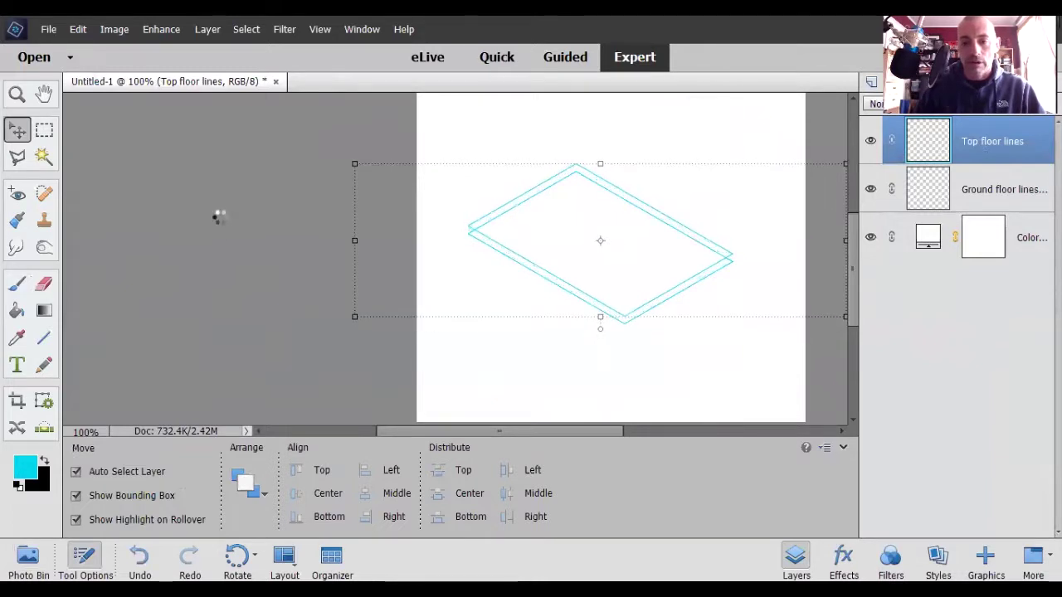
key("Up")
key("Up")
key("Up")
key("Up")
key("Up")
key("Up")
key("Up")
key("Up")
key("Up")
key("Up")
key("Up")
key("Up")
key("Up")
key("Up")
key("Up")
key("Up")
key("Up")
key("Up")
key("Up")
key("Up")
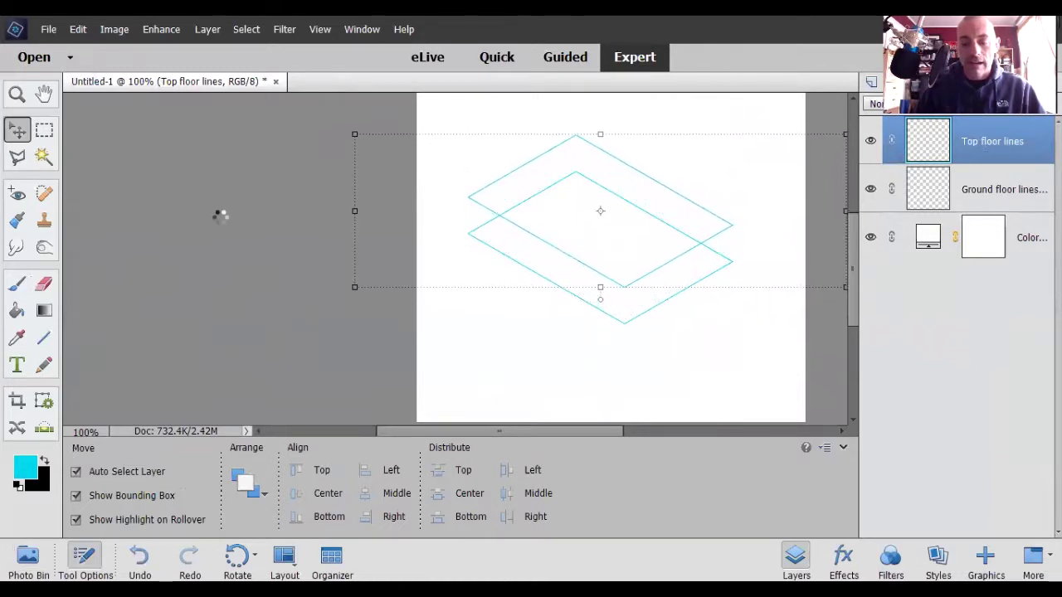
key("Up")
key("Up")
key("Up")
key("Up")
key("Up")
key("Up")
key("Up")
key("Up")
key("Up")
key("Up")
key("Up")
key("Up")
key("Up")
key("Up")
key("Up")
key("Up")
key("Up")
key("Up")
key("Up")
key("Up")
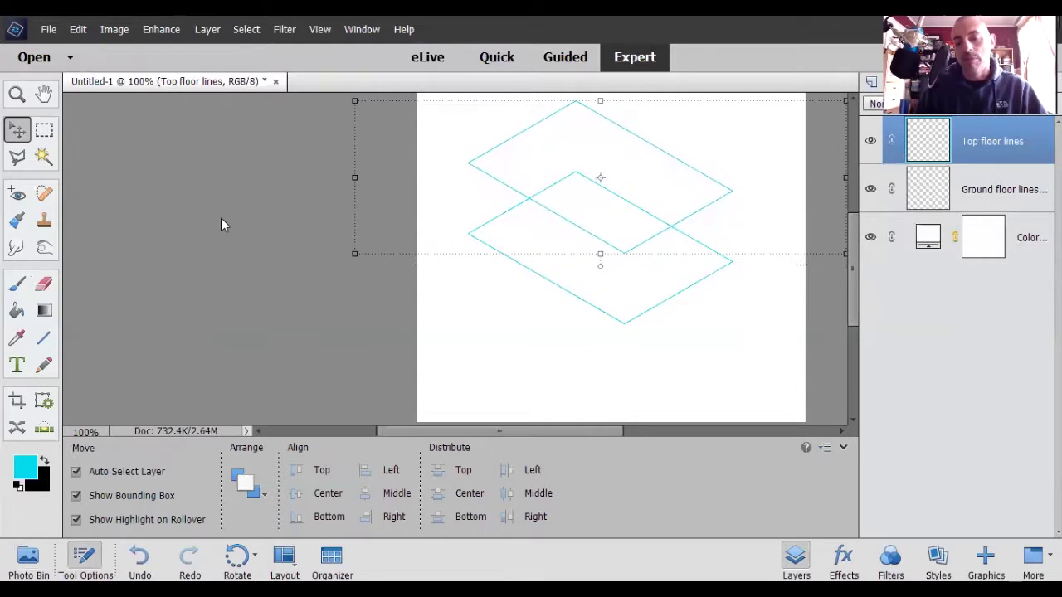
key("Up")
key("Up")
key("Up")
key("Up")
key("Up")
key("Up")
key("Up")
key("Up")
key("Up")
key("Up")
key("Up")
key("Up")
key("Up")
key("Up")
key("Up")
key("Up")
key("Up")
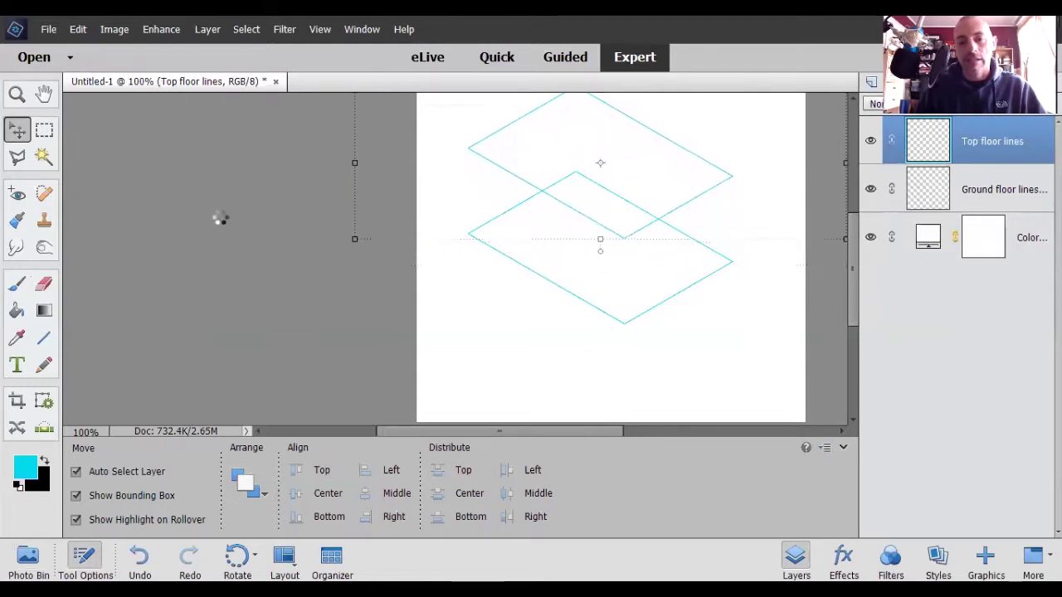
key("Up")
key("Up")
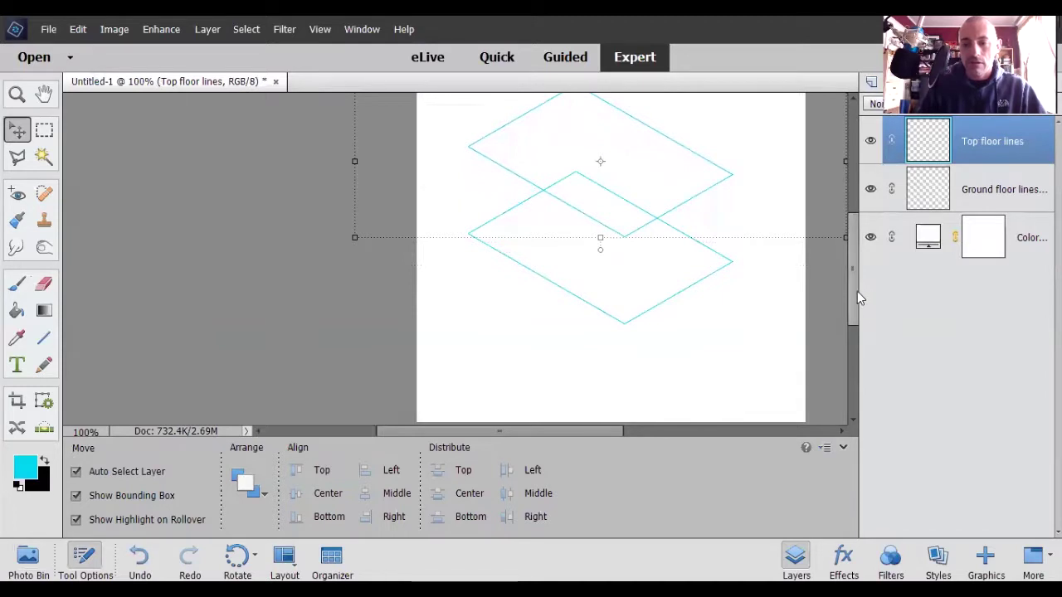
- Select the top floor and ground floor line layers together, shift them straight down towards the canvas's vertical middle, and deselect them
mouse_move(856, 291)
left_mouse_down()
mouse_move(855, 252)
mouse_move(856, 273)
left_mouse_up()
left_click(990, 184, "shift")
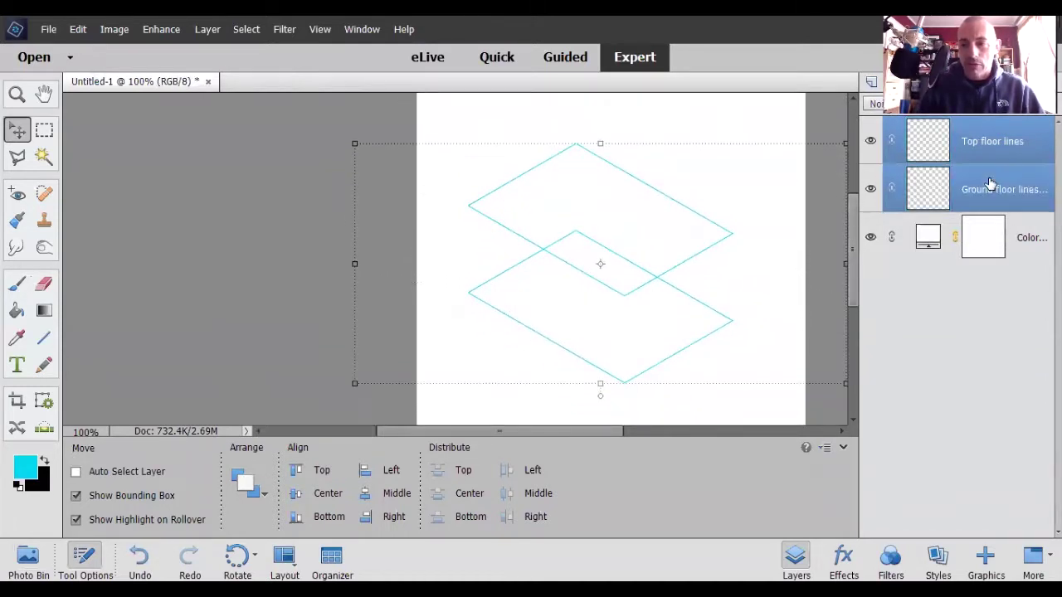
key("Down")
key("Down")
key("Down")
key("Down")
key("Down")
key("Down")
key("Down")
key("Down")
key("Down")
key("Down")
key("Down")
key("Down")
key("Down")
key("Down")
key("Down")
key("Down")
key("Down")
key("Down")
key("Down")
key("Down")
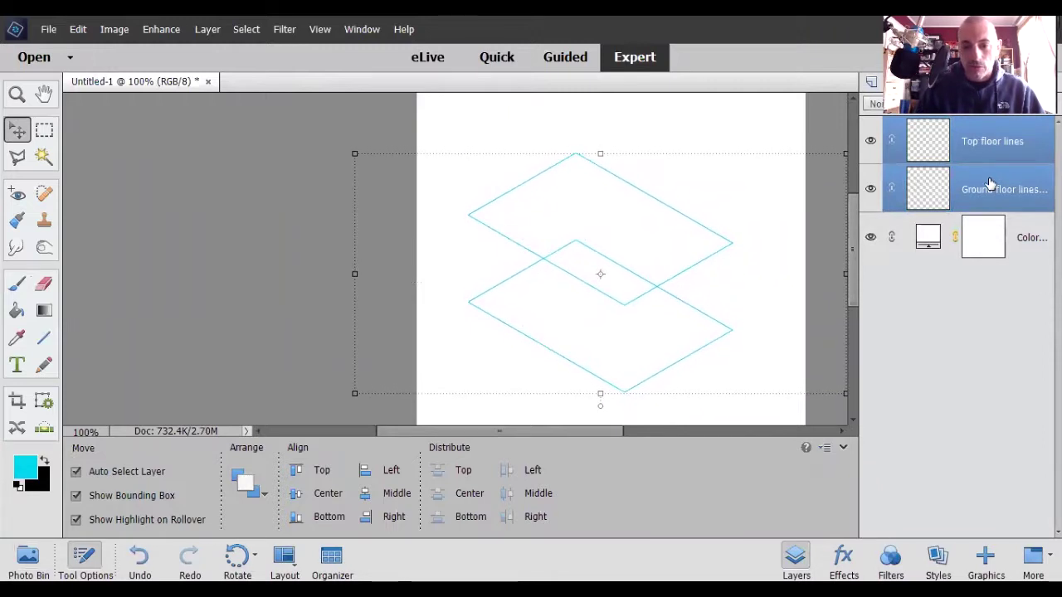
key("Down")
key("Down")
key("Down")
key("Down")
key("Down")
key("Down")
key("Down")
key("Down")
key("Down")
key("Down")
key("Down")
key("Down")
key("Down")
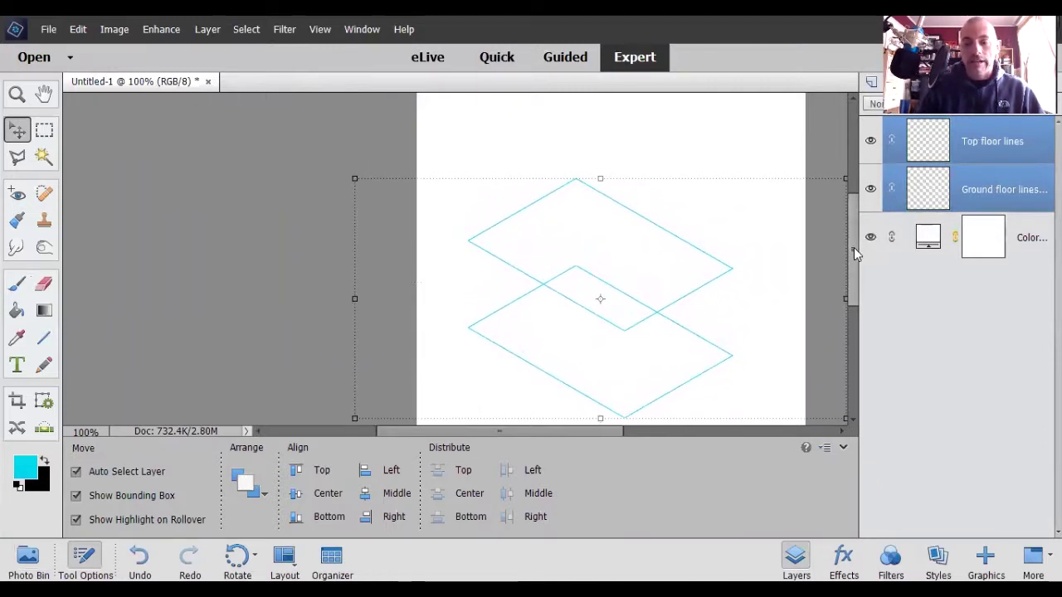
left_click_drag(853, 247, 853, 271)
left_click(756, 397)
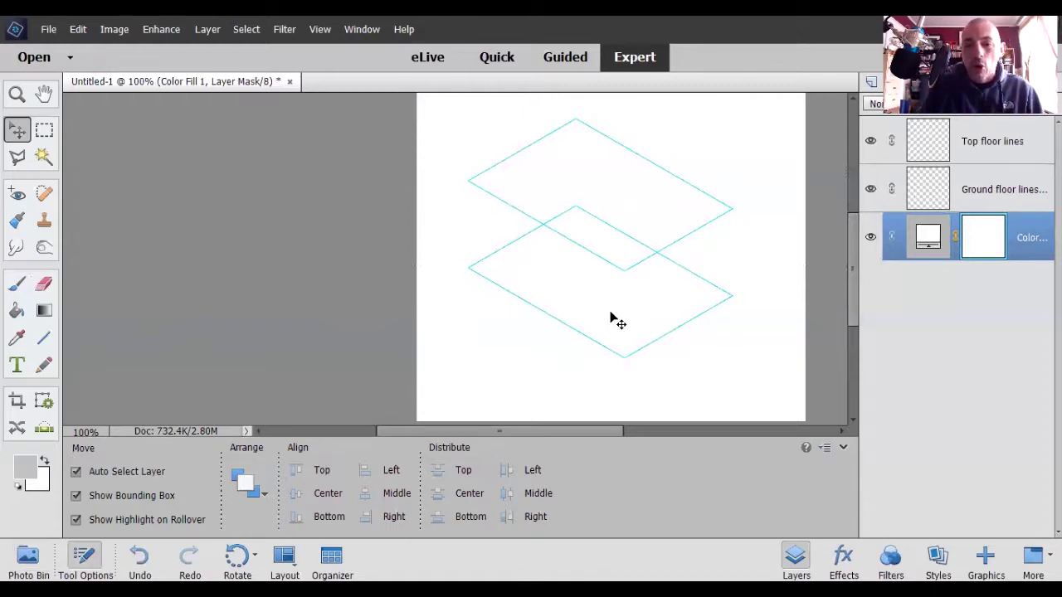
- Duplicate the Top floor lines layer and rename the copy "Roof line"
left_click(626, 277)
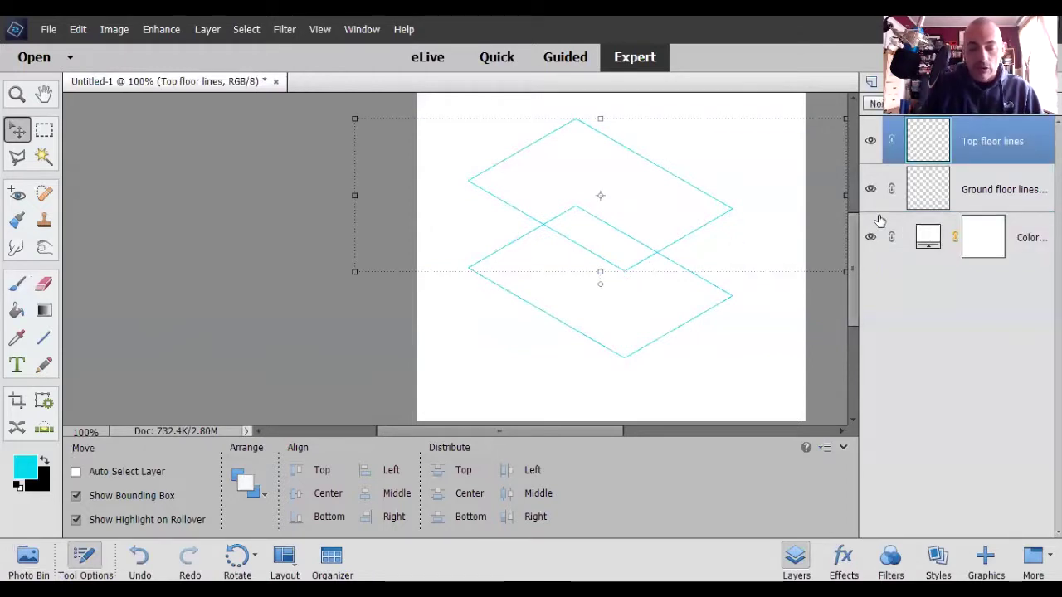
key("ctrl+j")
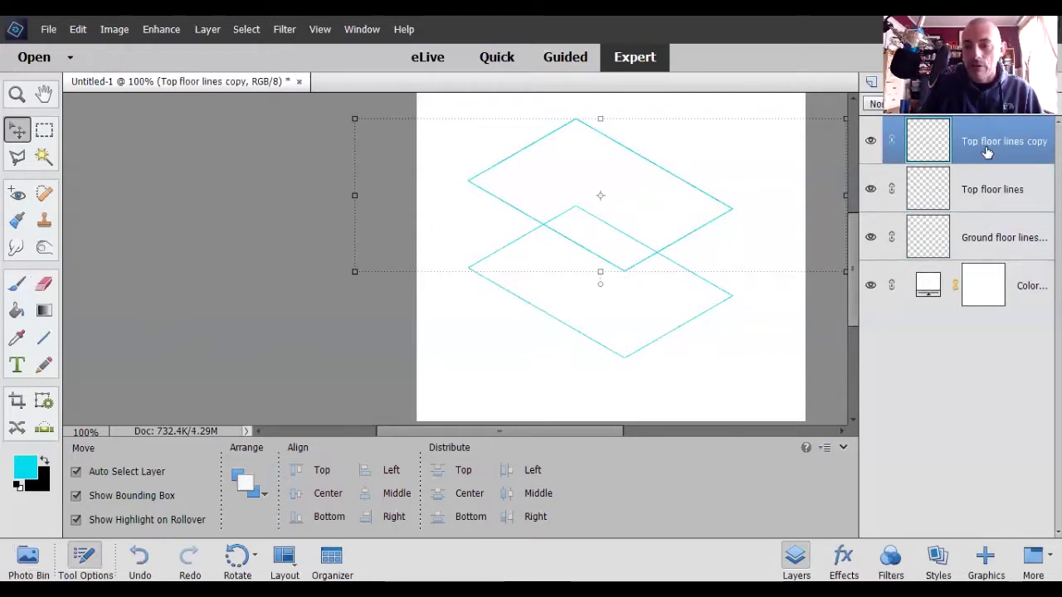
double_click(987, 145)
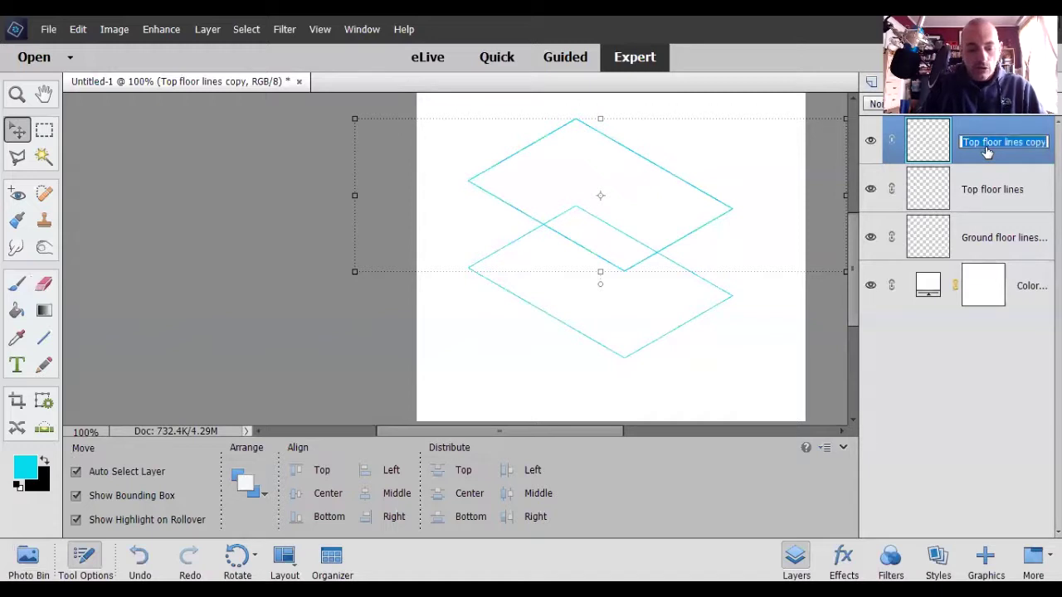
type("Roof line")
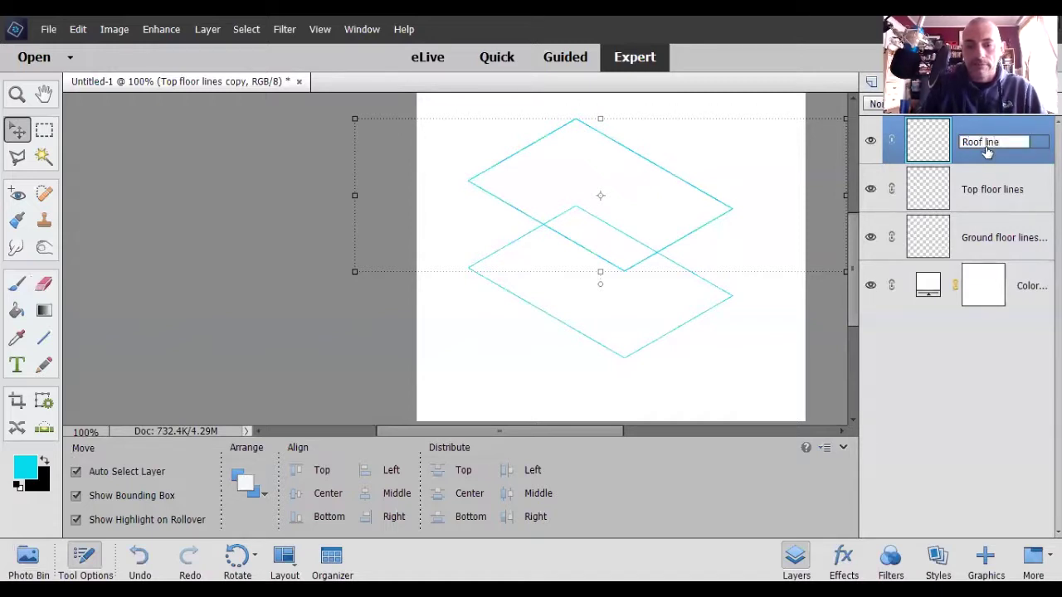
key("Return")
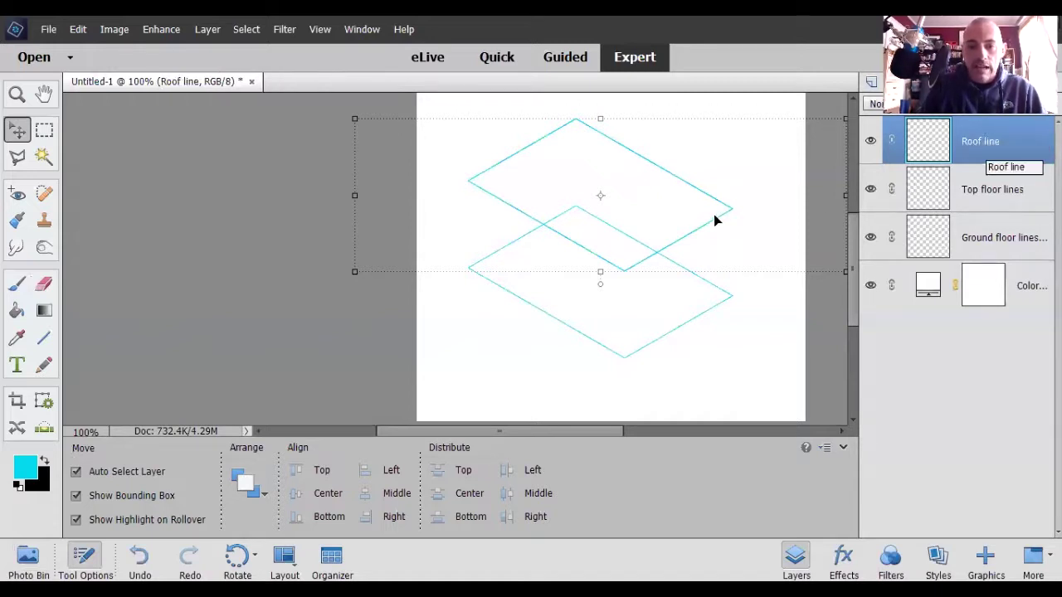
- Scale the roof outline to 110% about its center with constrained proportions and apply the transform
left_click(354, 120)
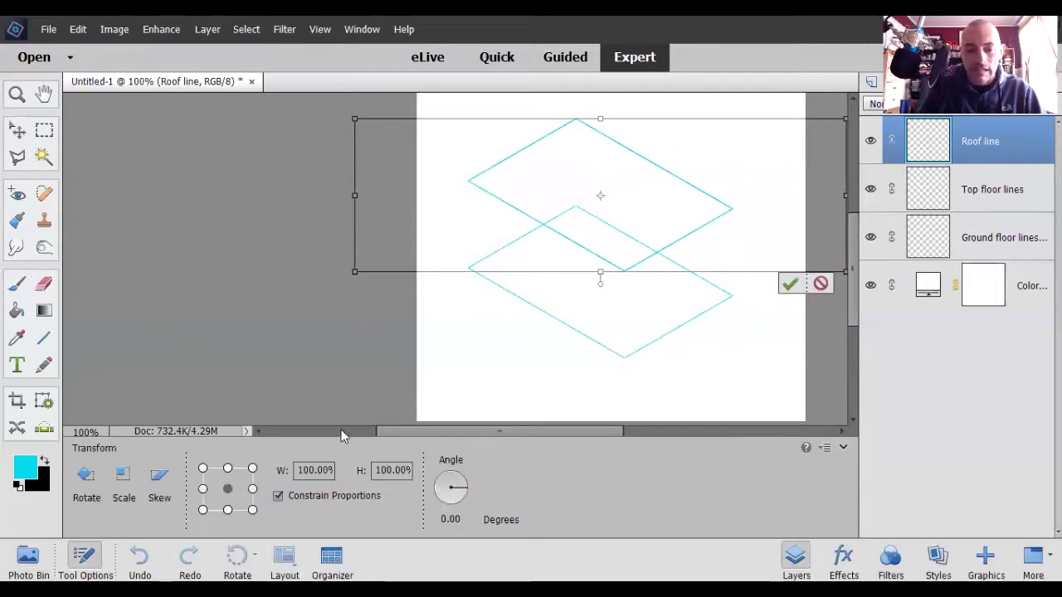
left_click_drag(314, 470, 303, 471)
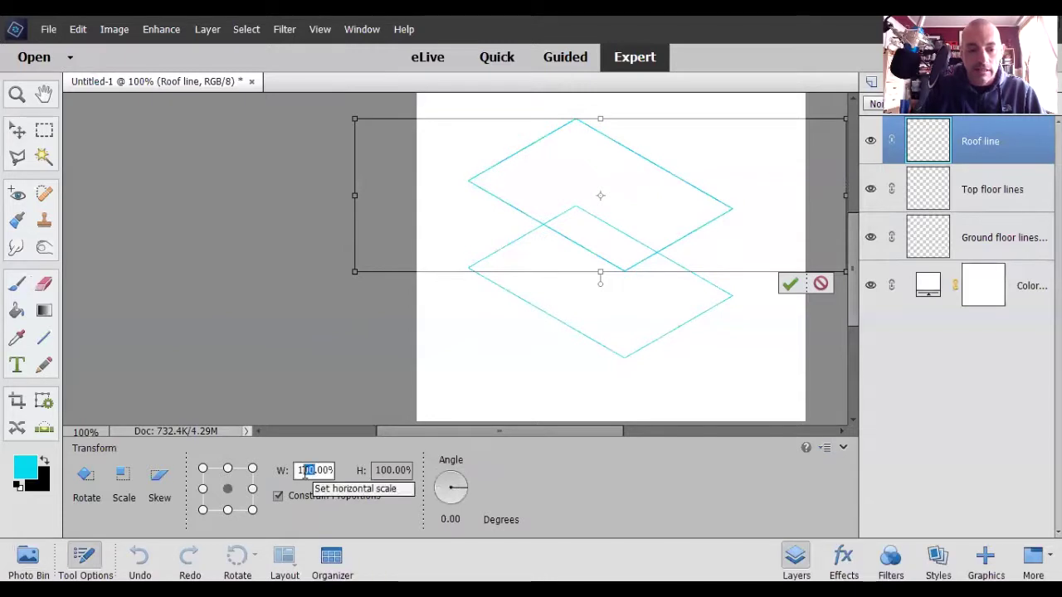
type("10")
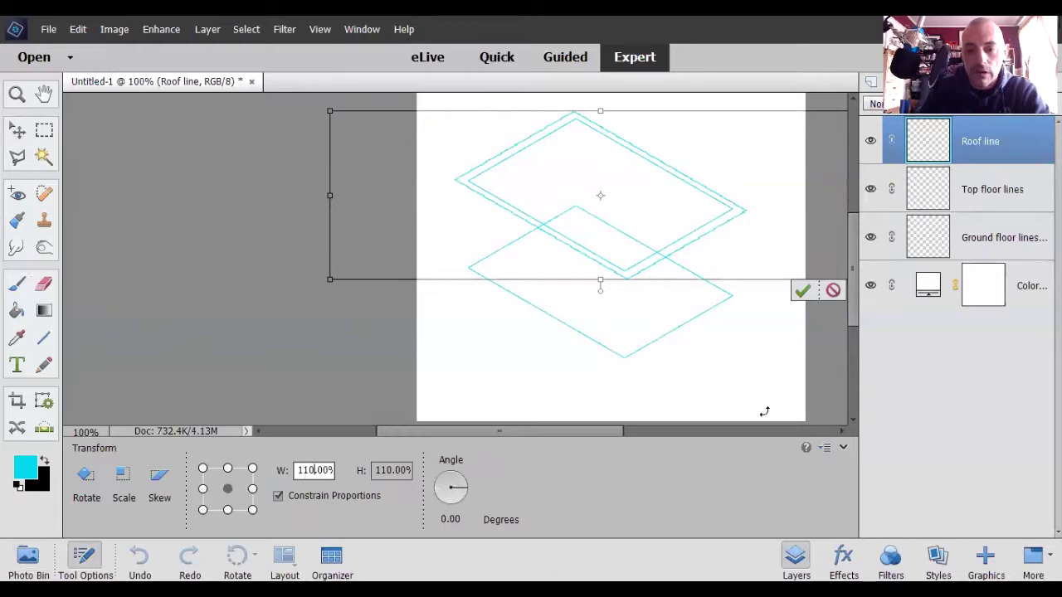
left_click(802, 291)
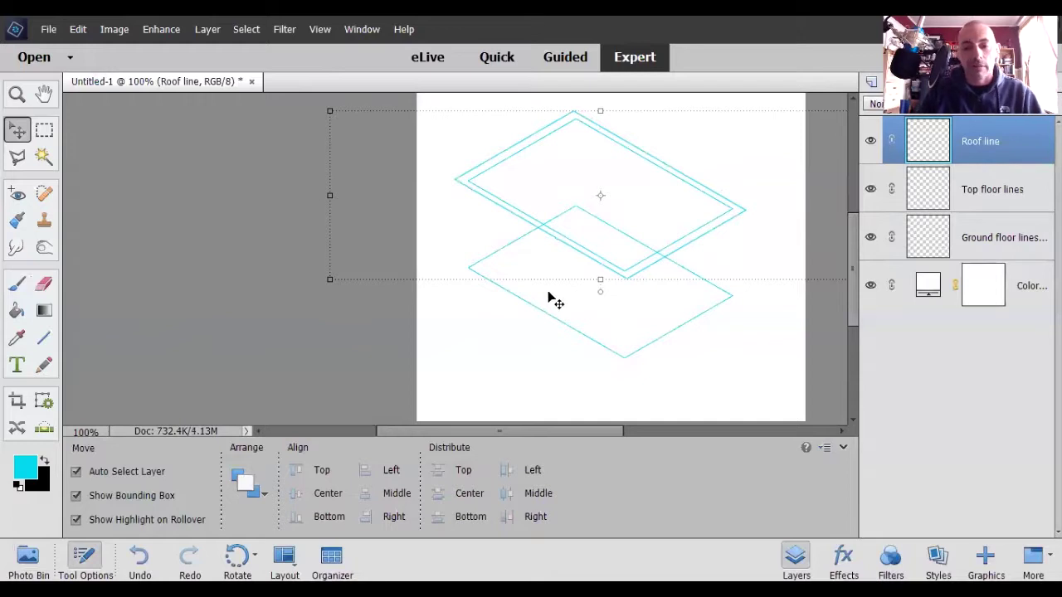
- Duplicate the Roof line layer and move the copy straight up a short distance to form the roof's thickness
left_click_drag(853, 300, 853, 280)
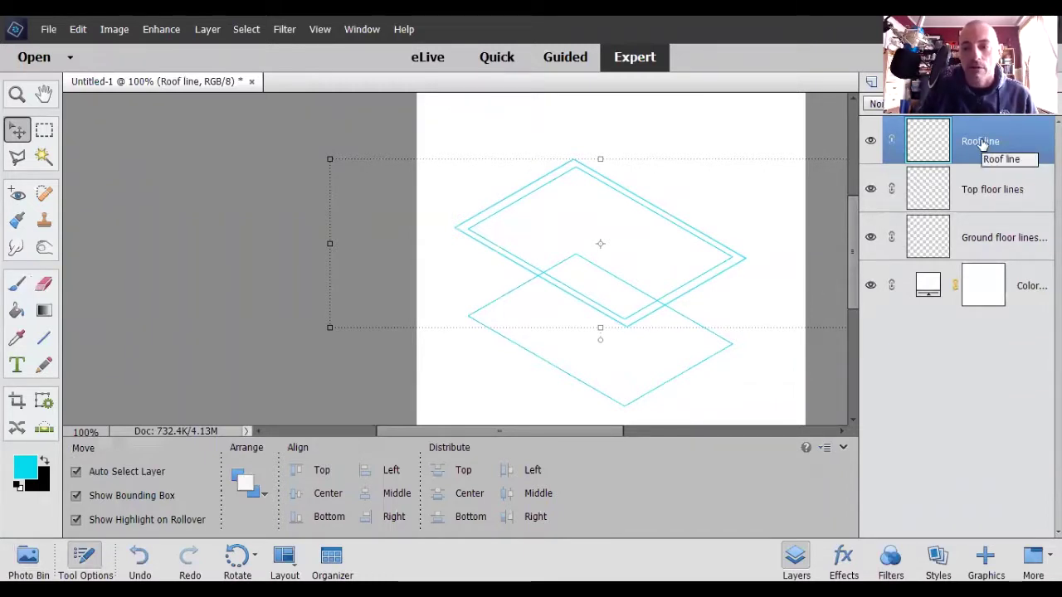
key("ctrl+j")
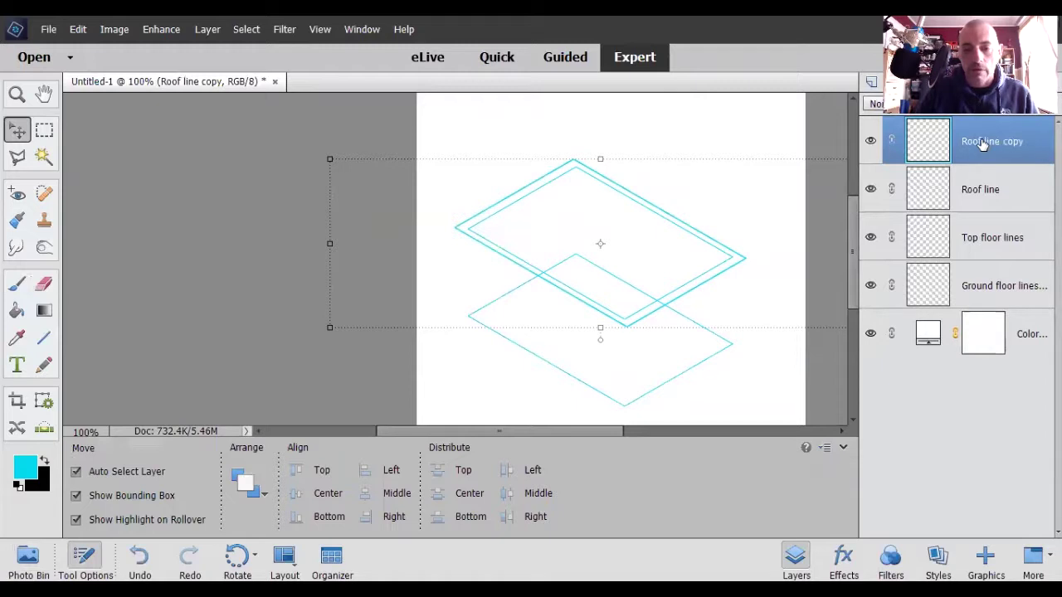
key("Up")
key("Up")
key("Up")
key("Up")
key("Up")
key("Up")
key("Up")
key("Up")
key("Up")
key("Up")
key("Up")
key("Up")
key("Up")
key("Up")
key("Up")
key("Up")
key("Up")
key("Up")
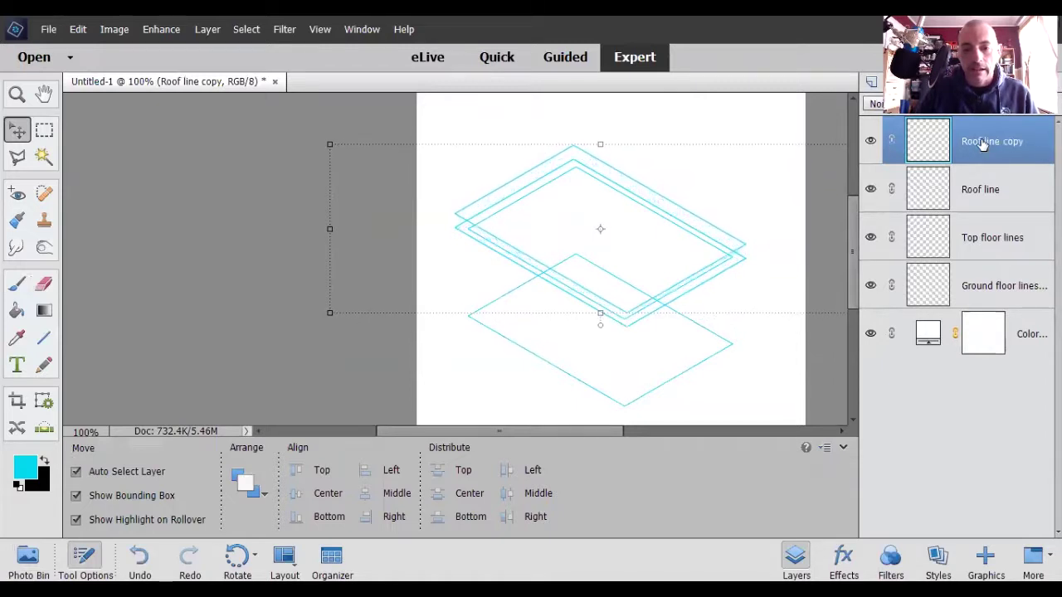
- Move the Roof line copy outline straight up, well above the original roof outline, to set the peak height, and deselect it
key("Up")
key("Up")
key("Up")
key("Up")
key("Up")
key("Up")
key("Up")
key("Up")
key("Up")
key("Up")
key("Up")
key("Up")
key("Up")
key("Up")
key("Up")
key("Up")
key("Up")
key("Up")
key("Up")
key("Up")
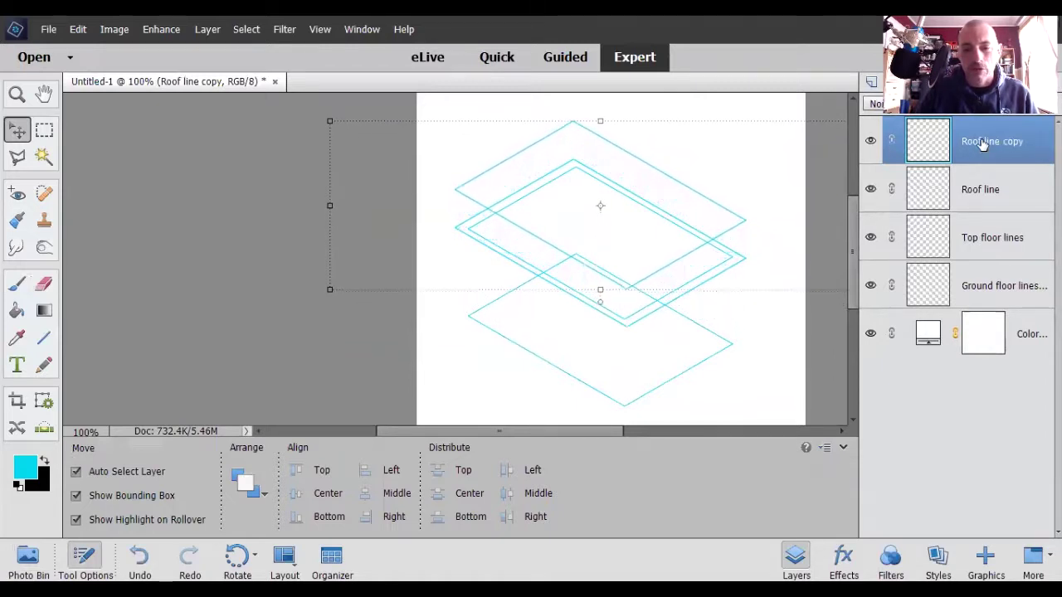
key("Up")
key("Up")
key("Up")
key("Up")
key("Up")
key("Up")
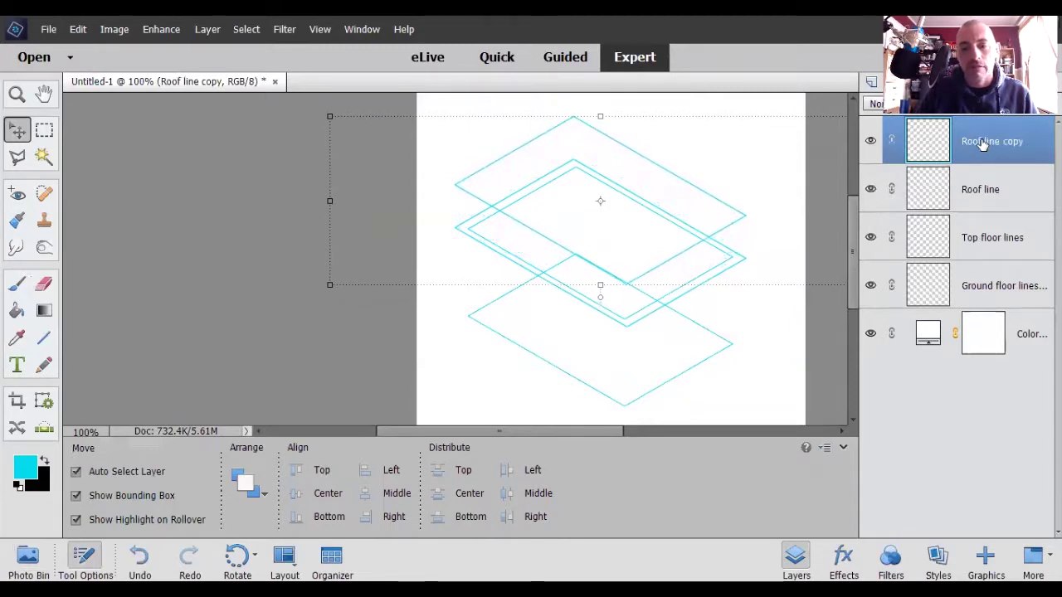
key("Up")
key("Up")
key("Up")
key("Up")
key("Up")
key("Up")
key("Up")
key("Up")
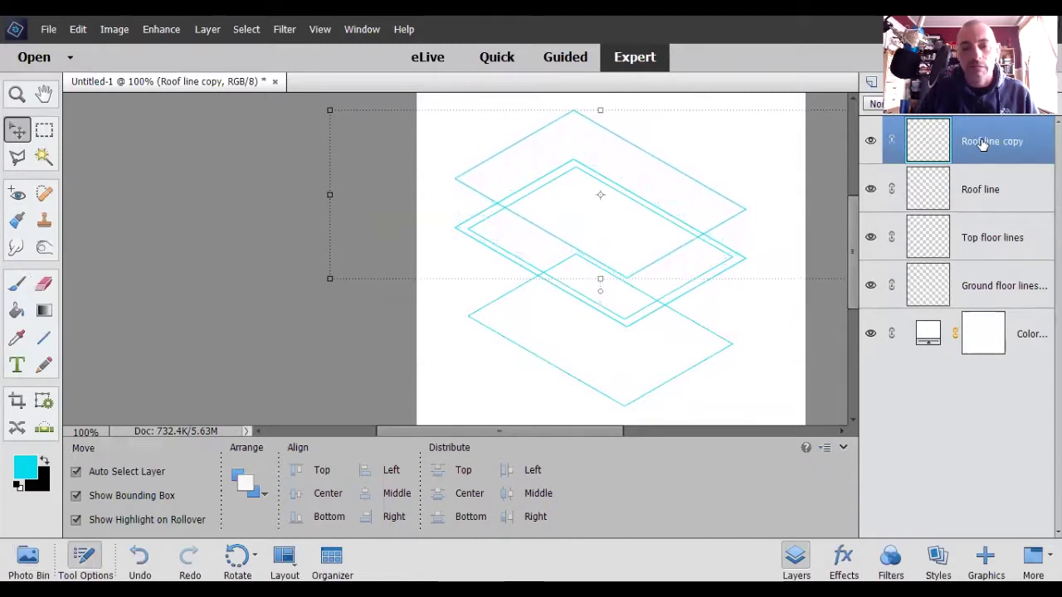
key("Up")
key("Up")
key("Up")
key("Up")
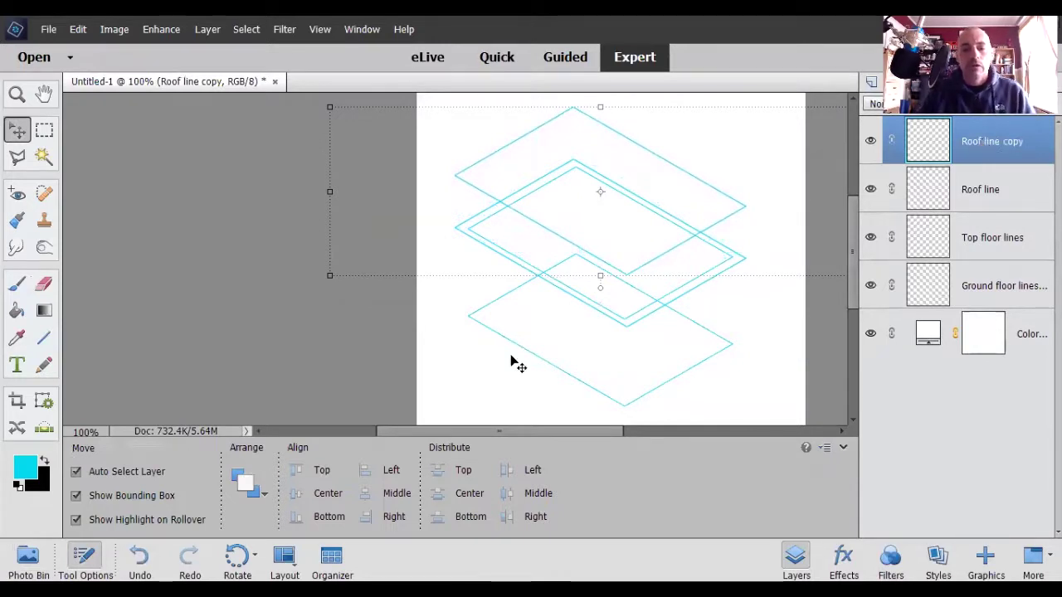
left_click(332, 376)
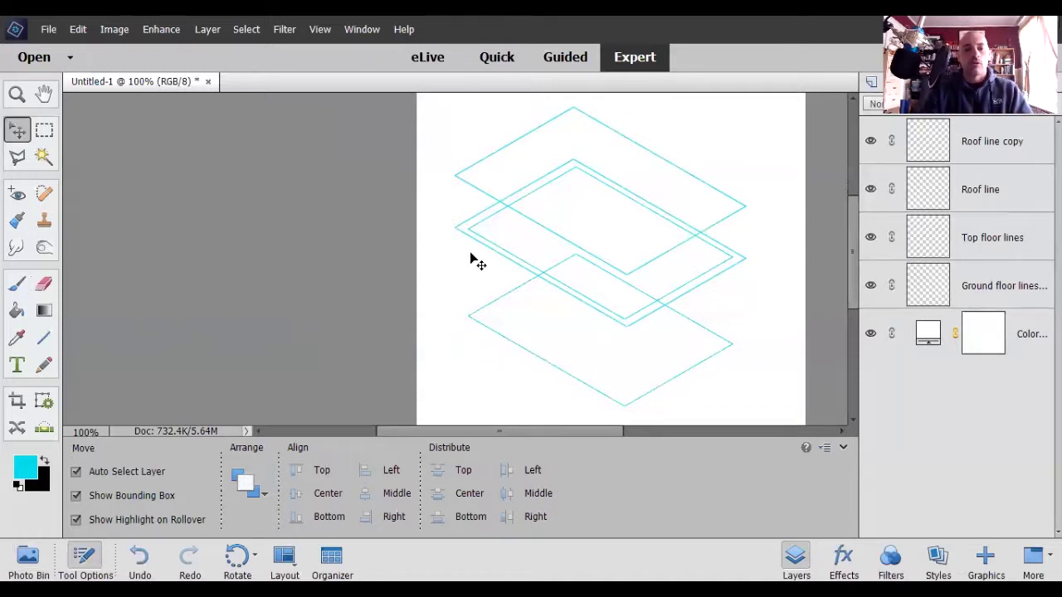
- Activate the Line tool and rename the Roof line copy layer "Roof Peak"
left_click(44, 340)
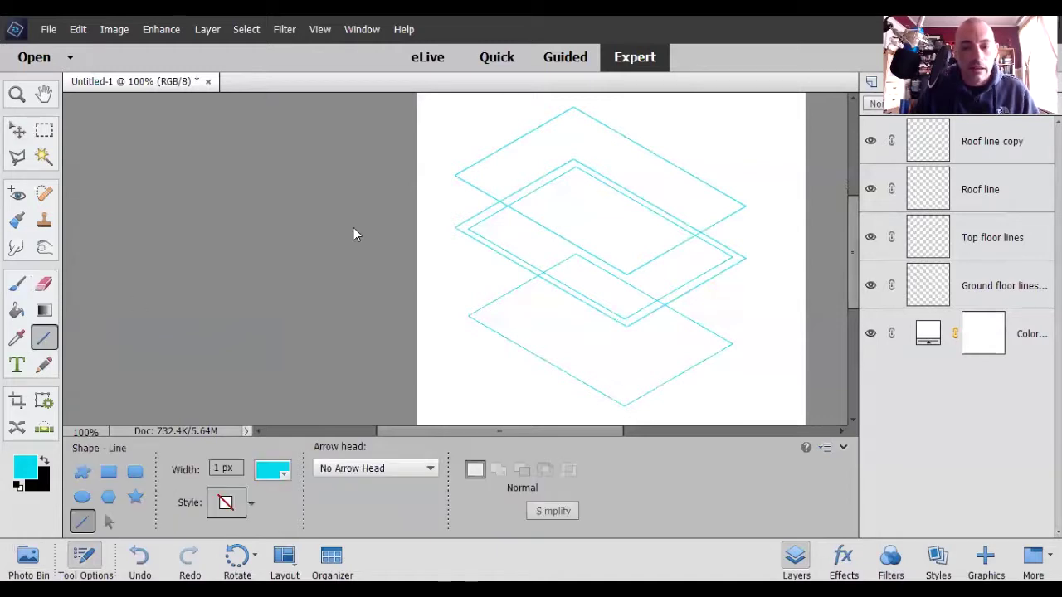
left_click(990, 143)
double_click(989, 143)
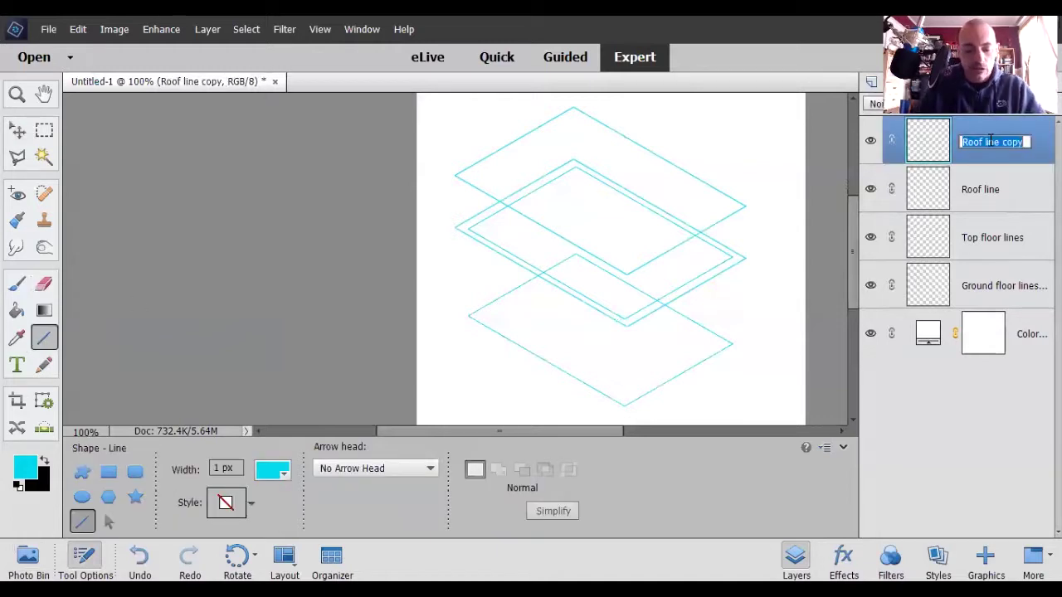
type("Roof Peak")
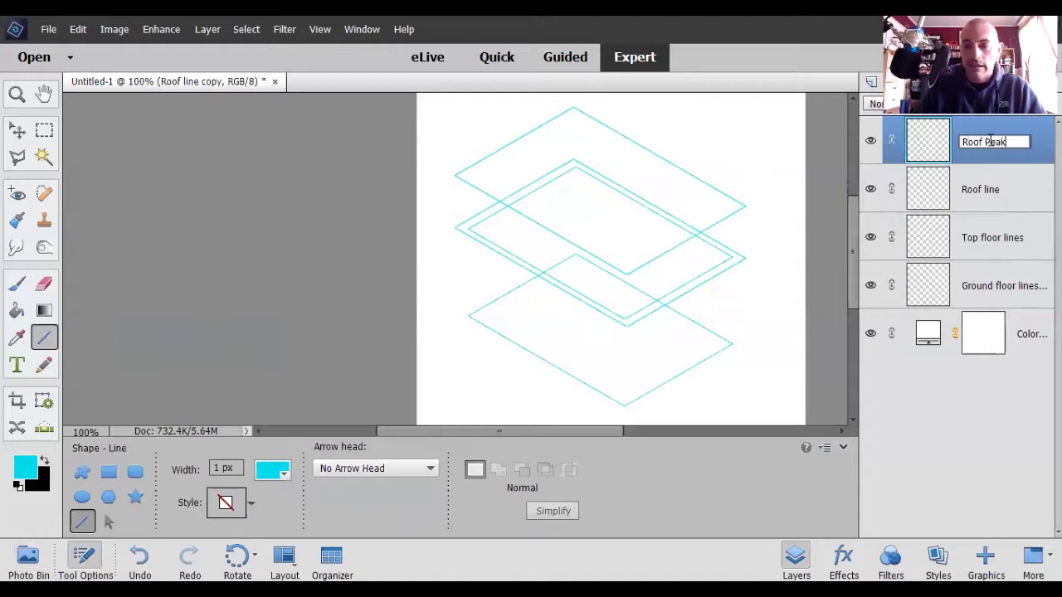
key("Return")
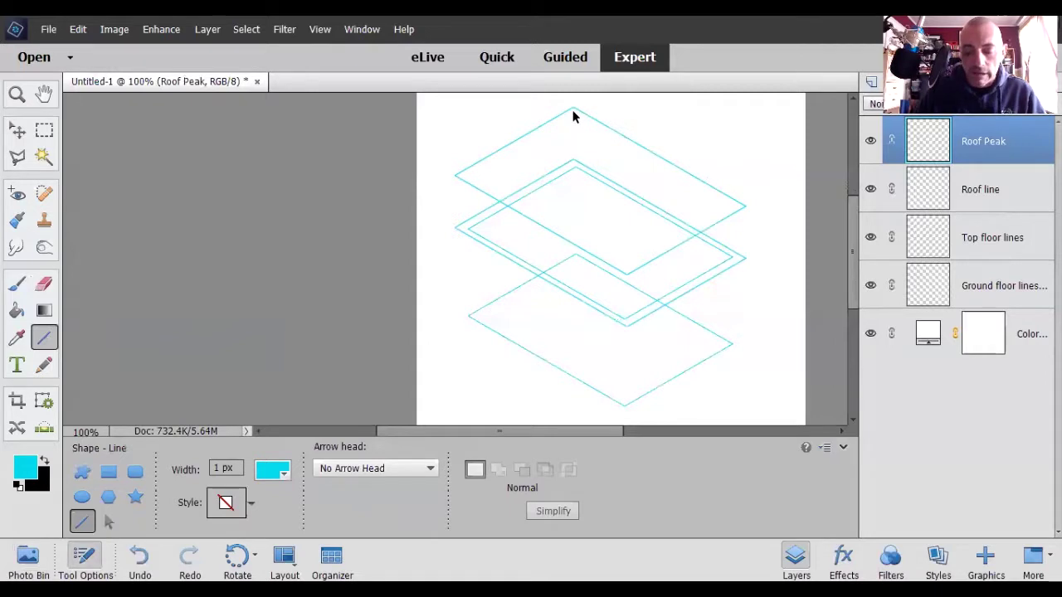
- Draw two 1 px cyan diagonal lines joining opposite corners of the Roof Peak outline so they cross at its center
key("ctrl+plus")
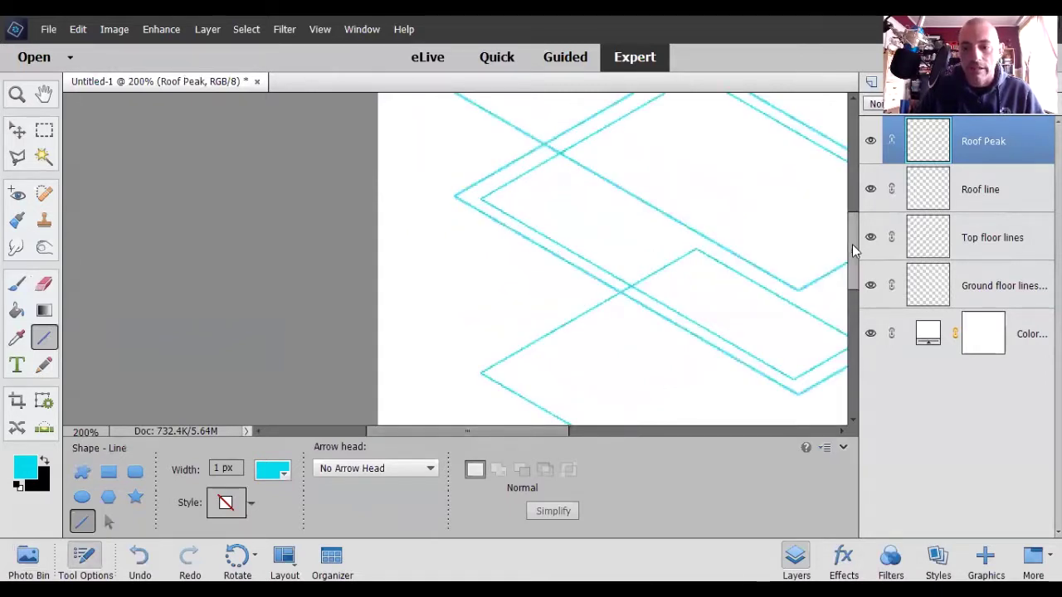
scroll(850, 217, "up", 3)
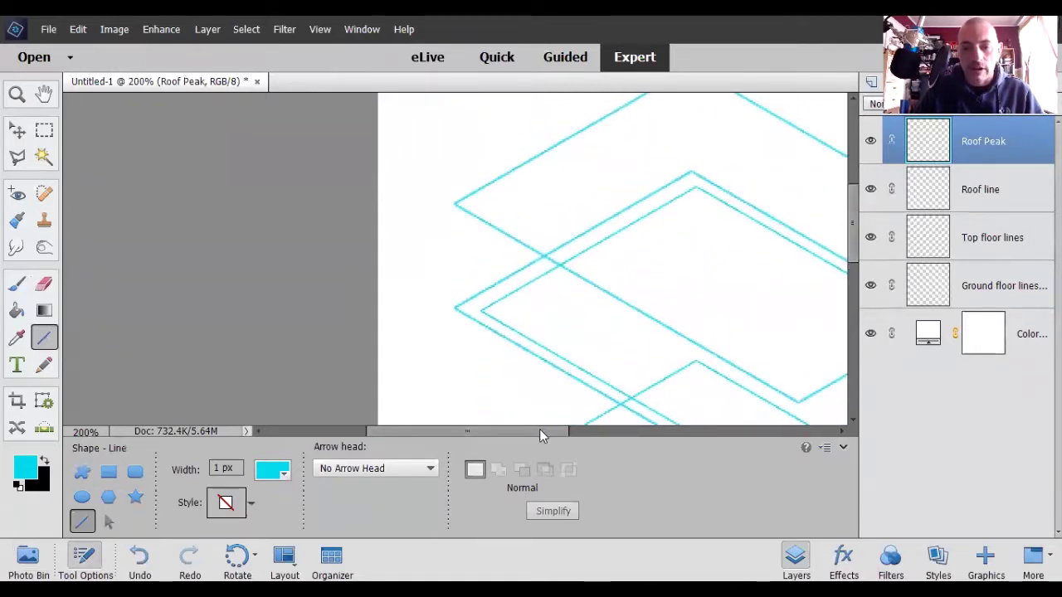
left_click_drag(539, 430, 624, 426)
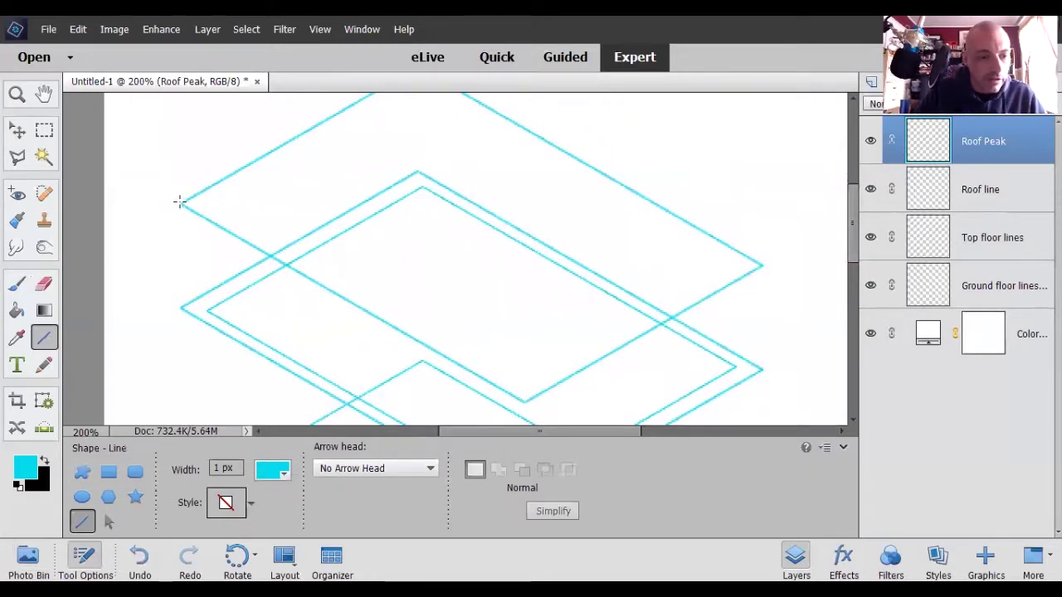
mouse_move(179, 202)
left_mouse_down()
mouse_move(606, 221)
mouse_move(762, 264)
left_mouse_up()
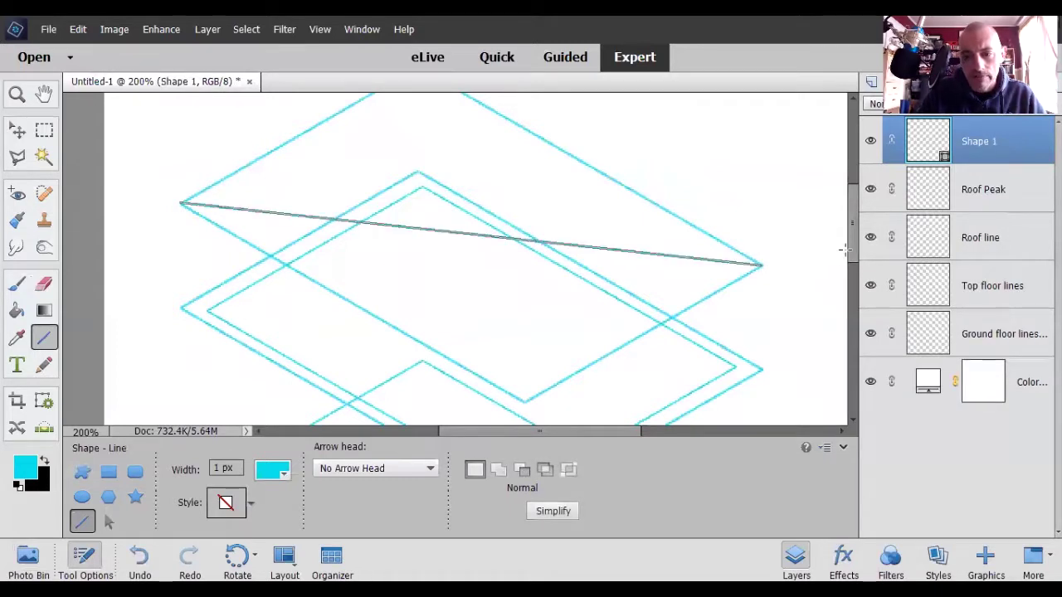
scroll(850, 246, "up", 1)
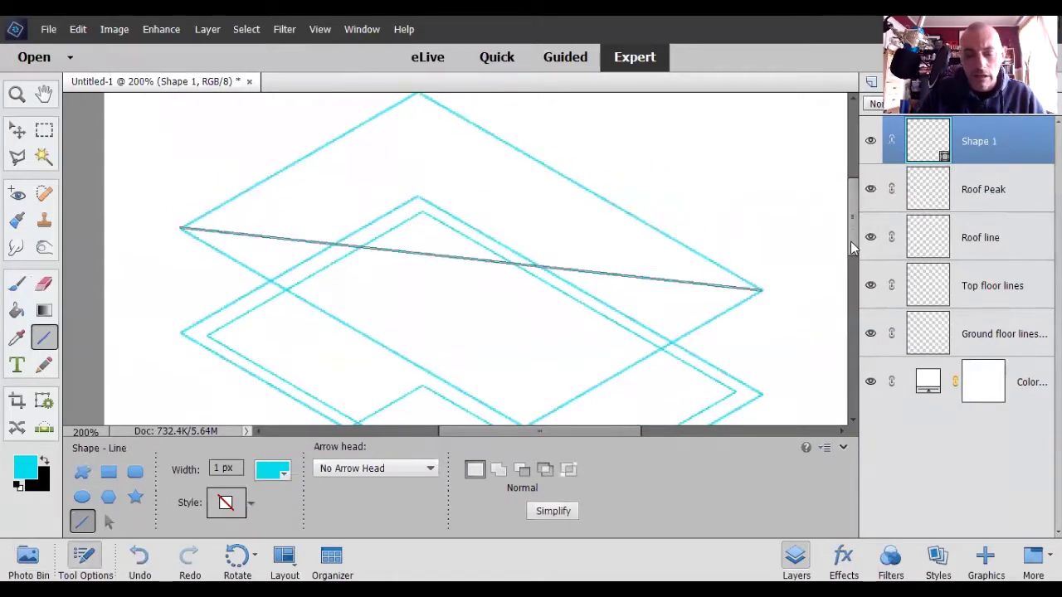
key("ctrl+minus")
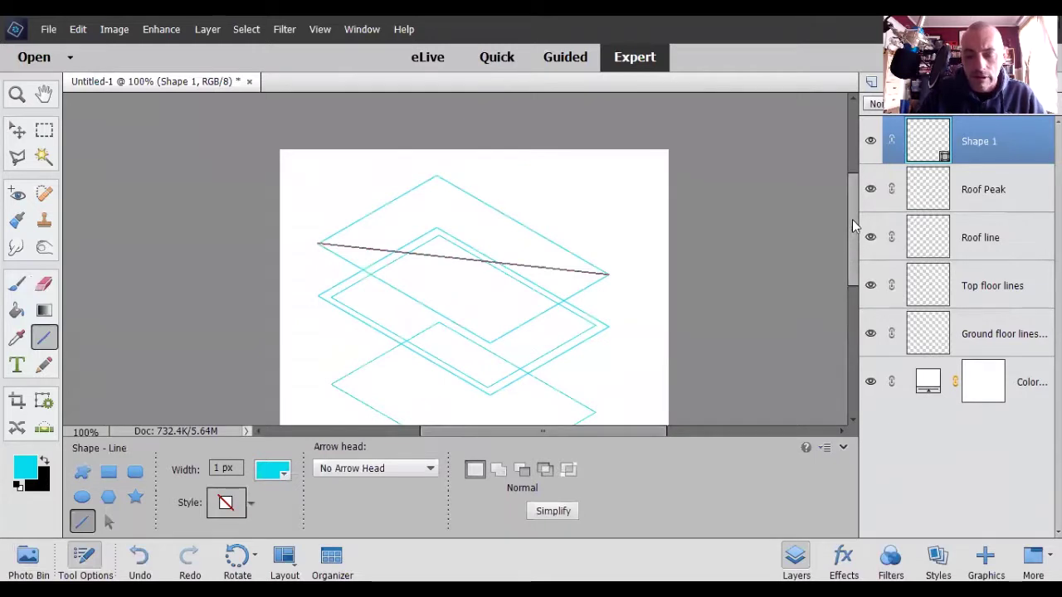
key("ctrl+plus")
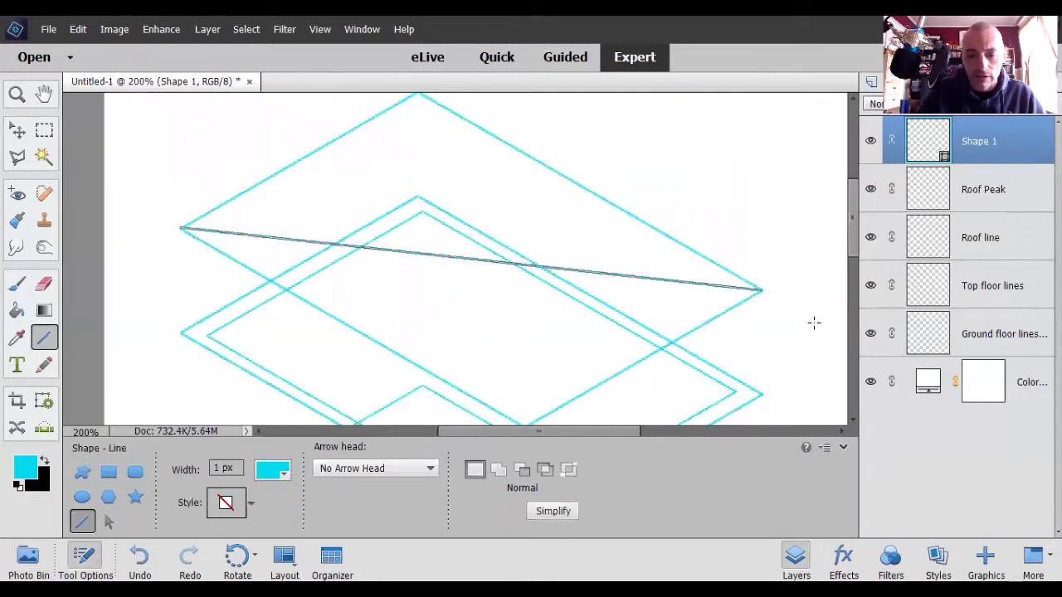
left_click(843, 448)
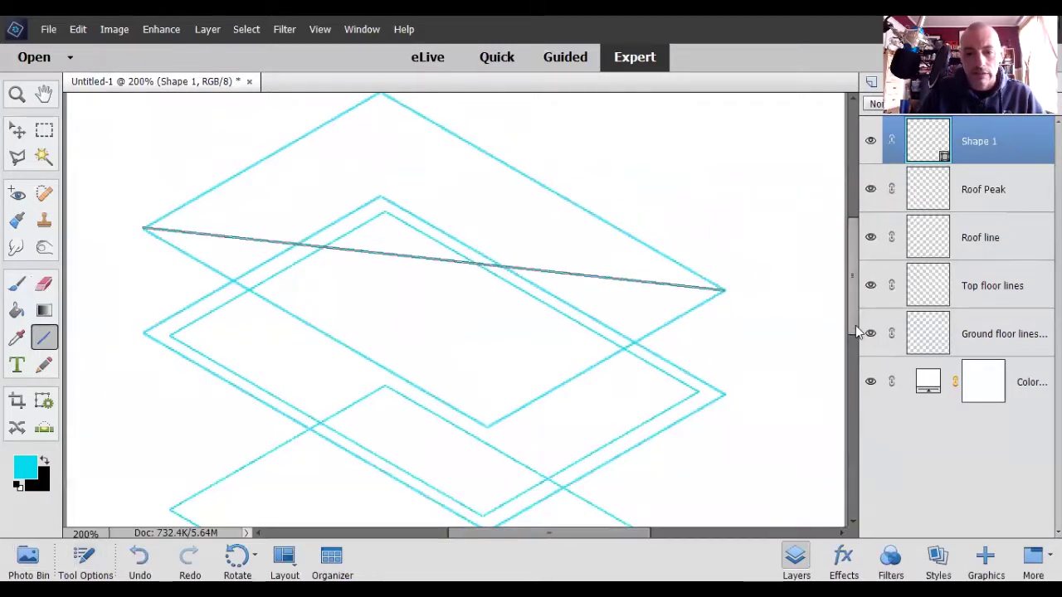
scroll(855, 322, "up", 1)
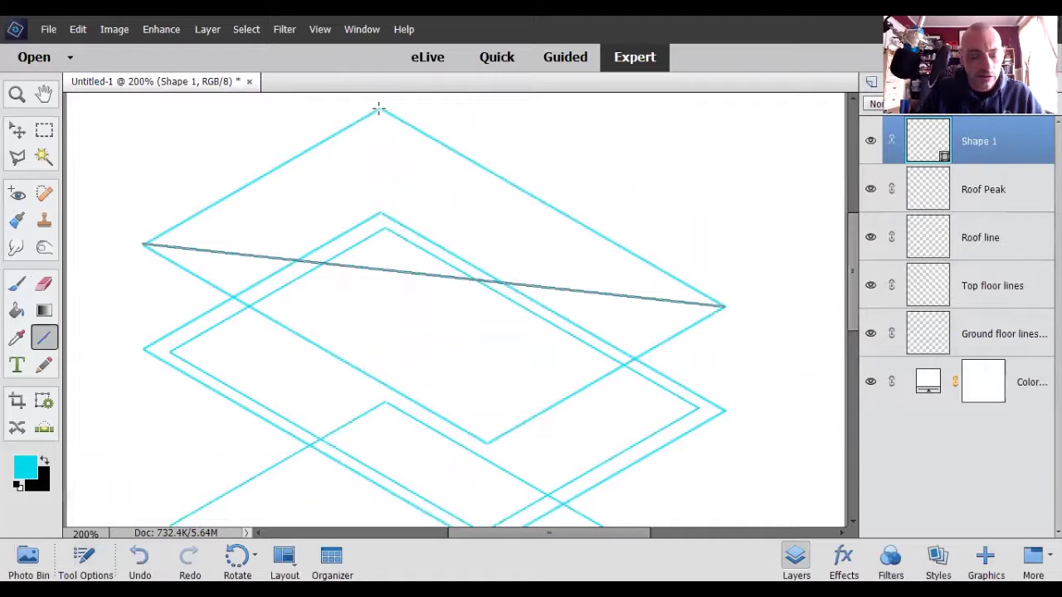
left_click_drag(378, 109, 487, 442)
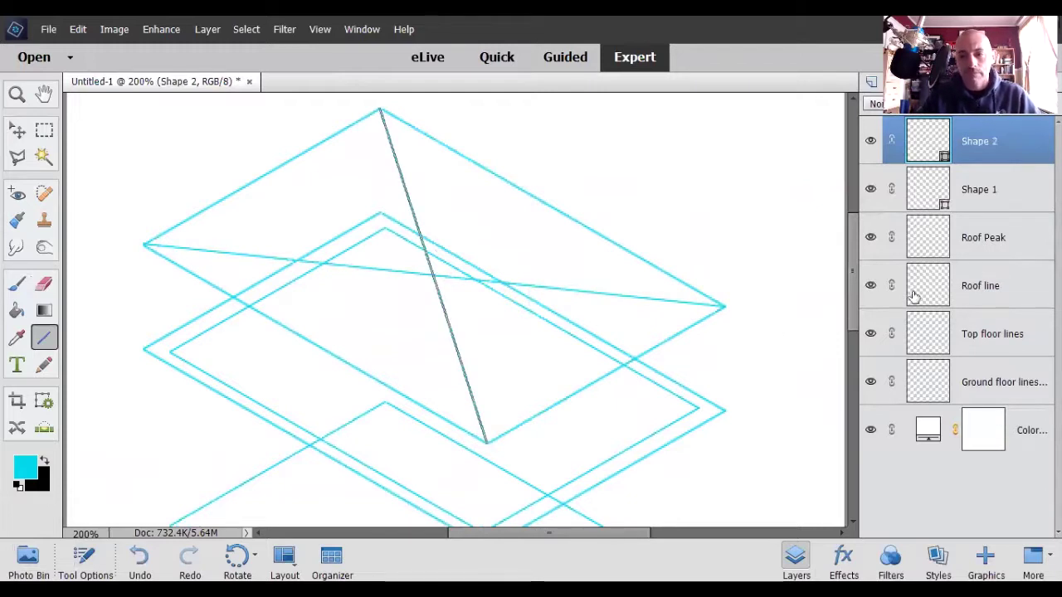
- Merge the two diagonal line layers with the Roof Peak layer and name the merged layer "Roof Peak"
left_click(995, 248, "shift")
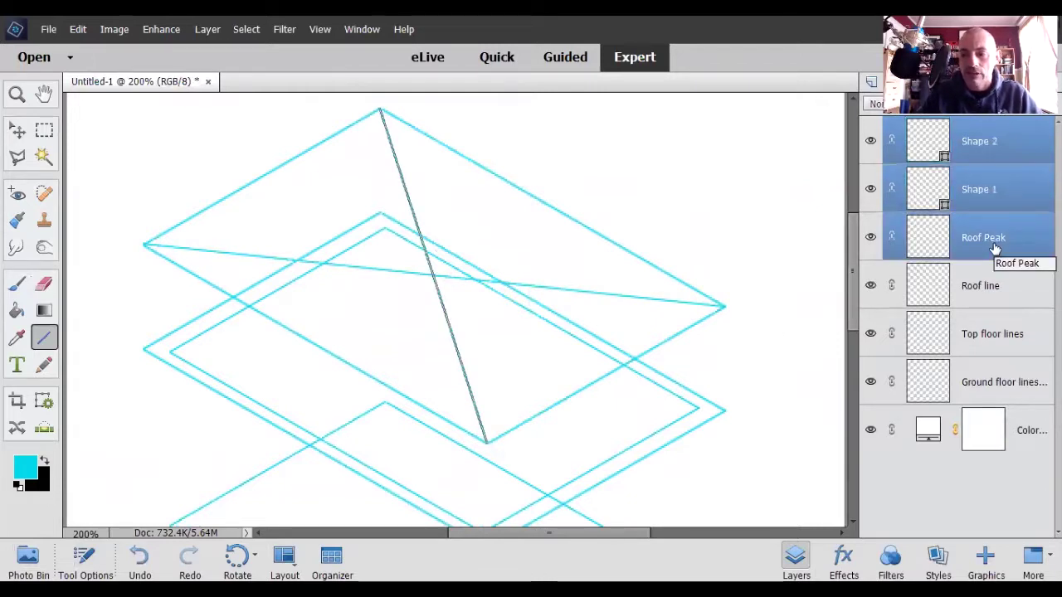
right_click(994, 248)
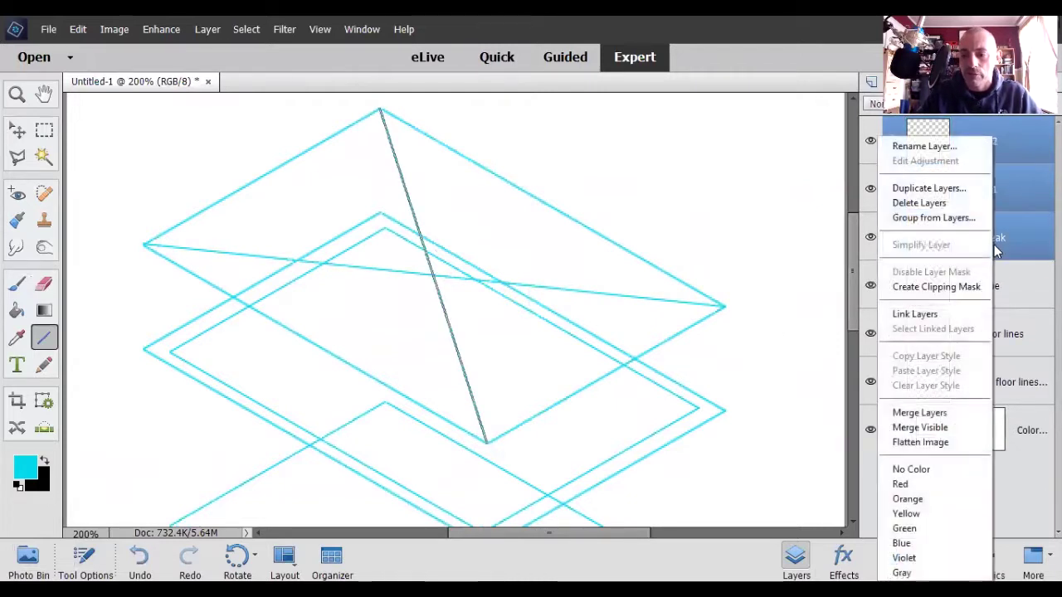
left_click(921, 413)
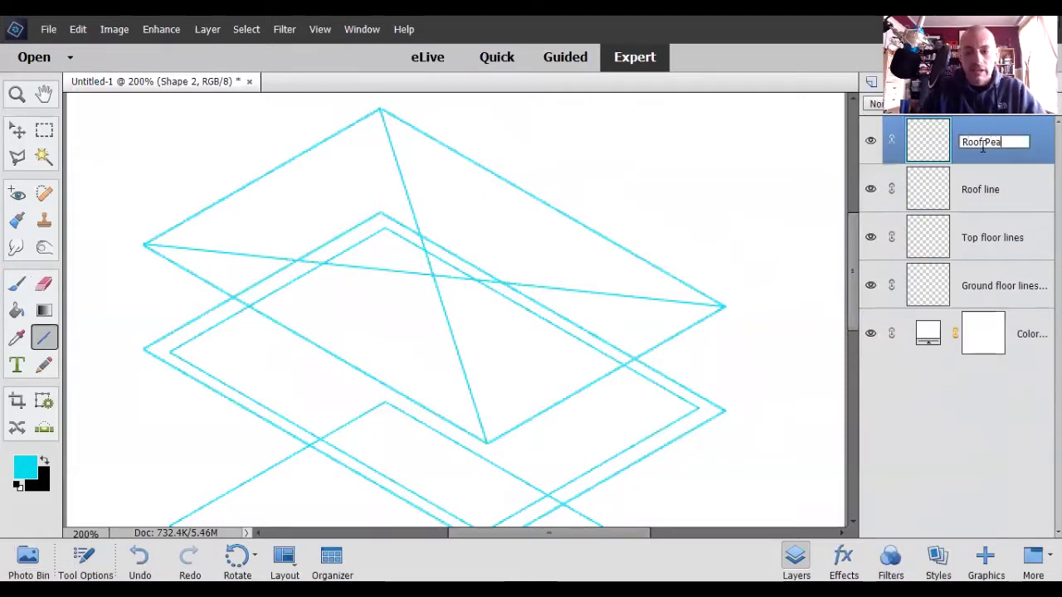
type("k")
key("Return")
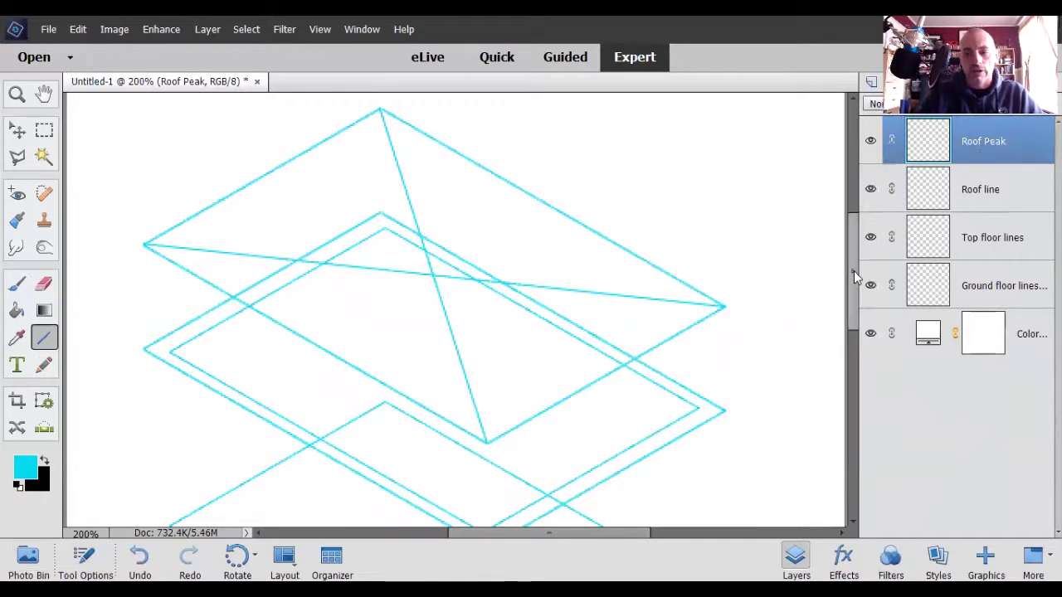
- Swap the colors so black is the foreground, and create a new layer named "House Bottom"
mouse_move(855, 280)
left_mouse_down()
mouse_move(850, 309)
mouse_move(850, 294)
left_mouse_up()
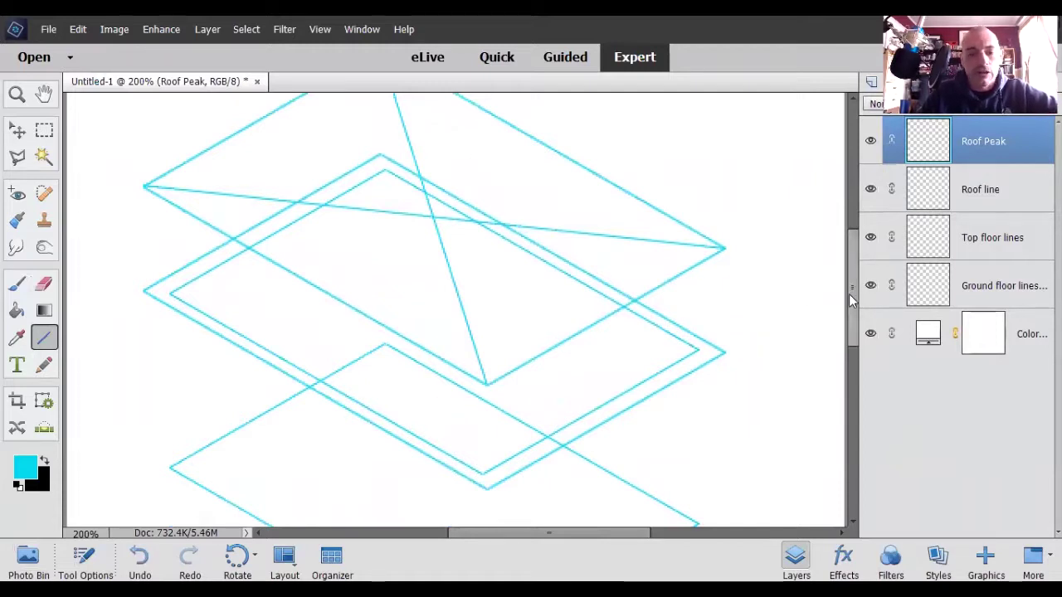
left_click_drag(851, 300, 850, 344)
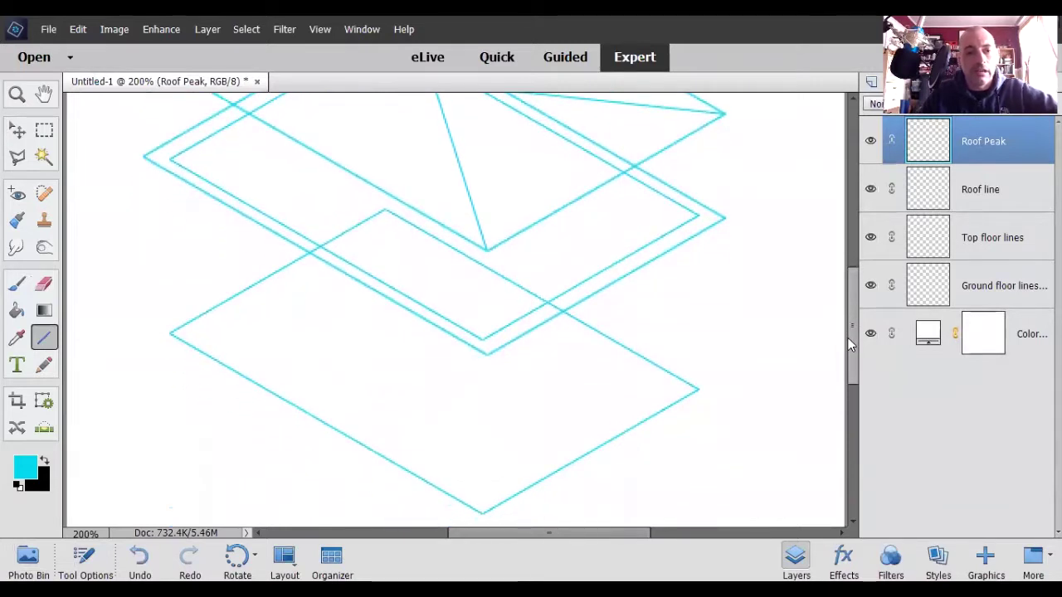
left_click(45, 465)
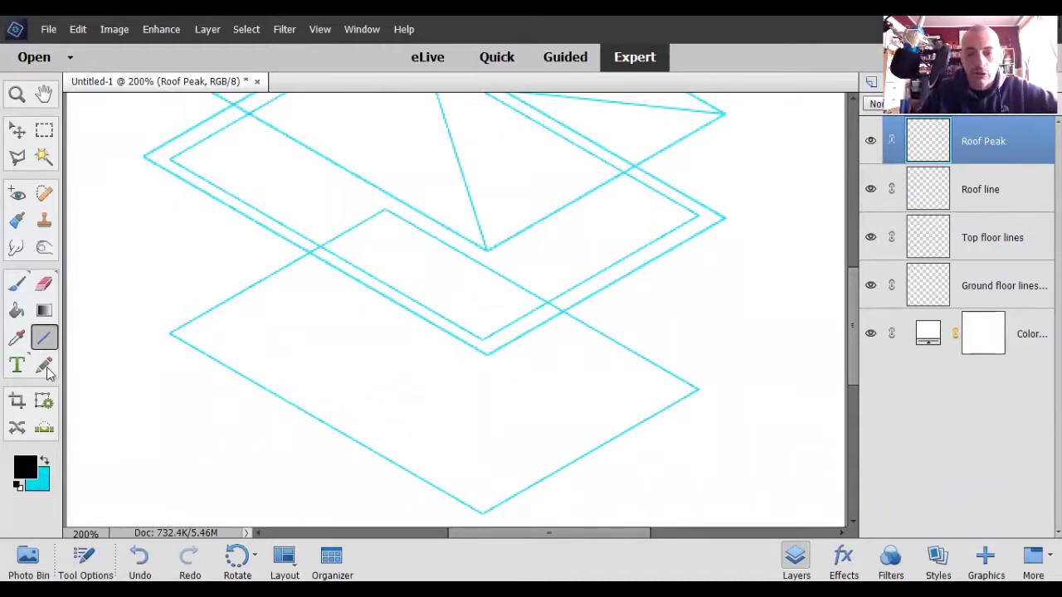
key("ctrl+shift+n")
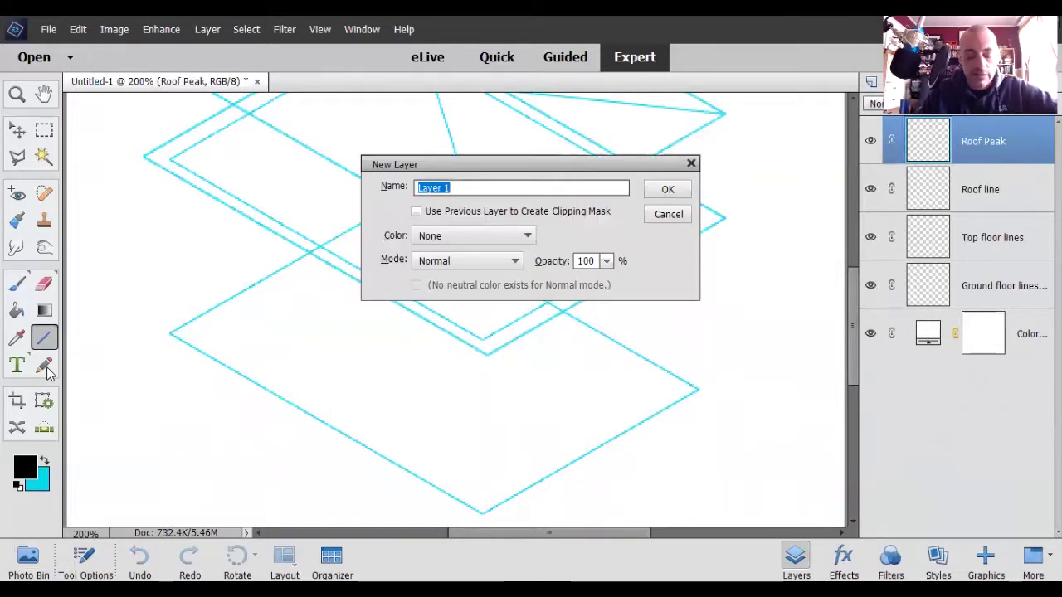
type("Hou")
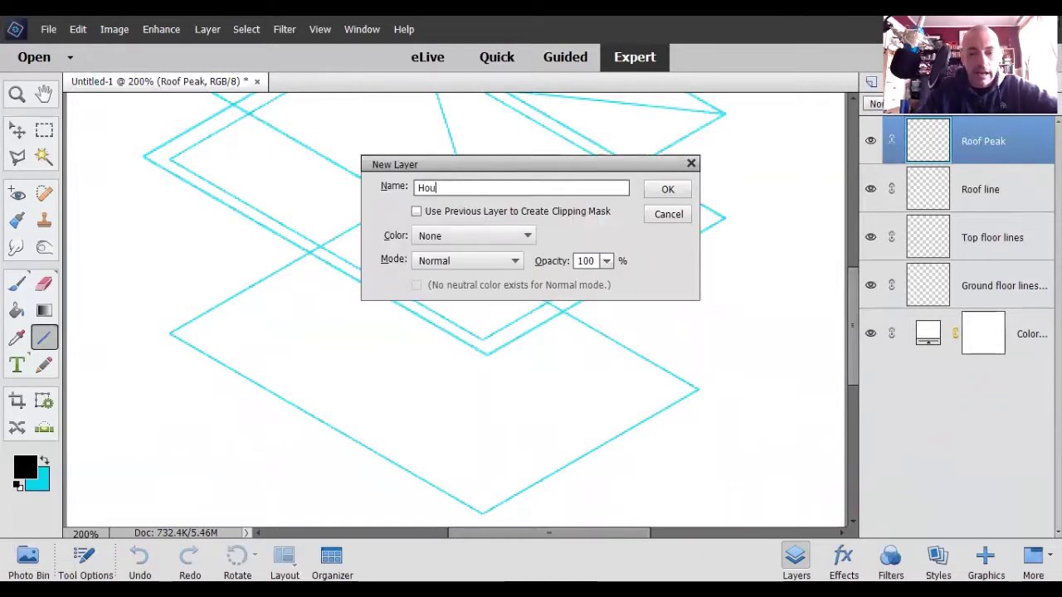
type("se Bottom")
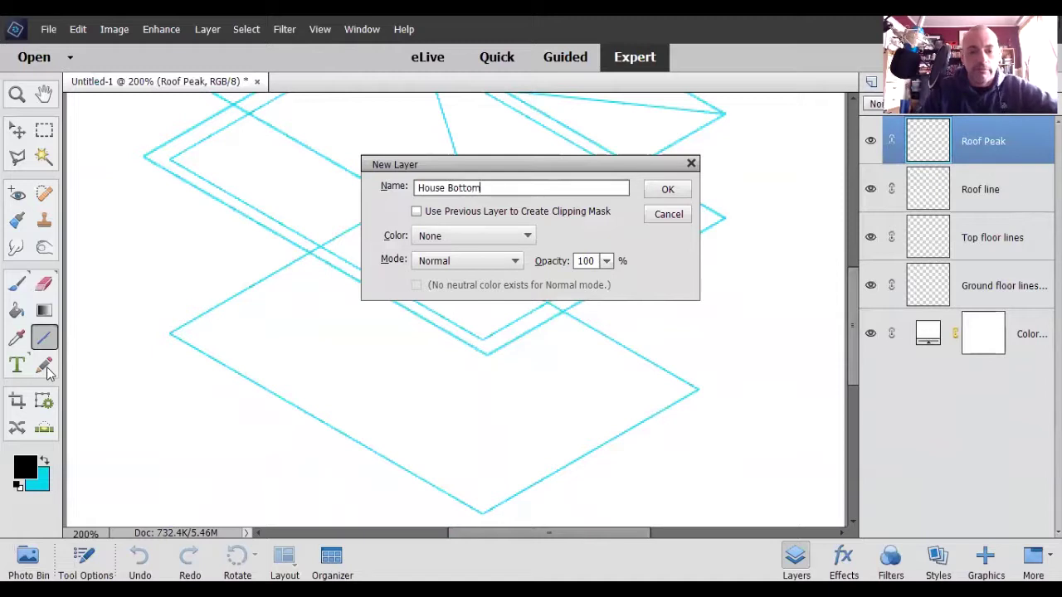
key("Return")
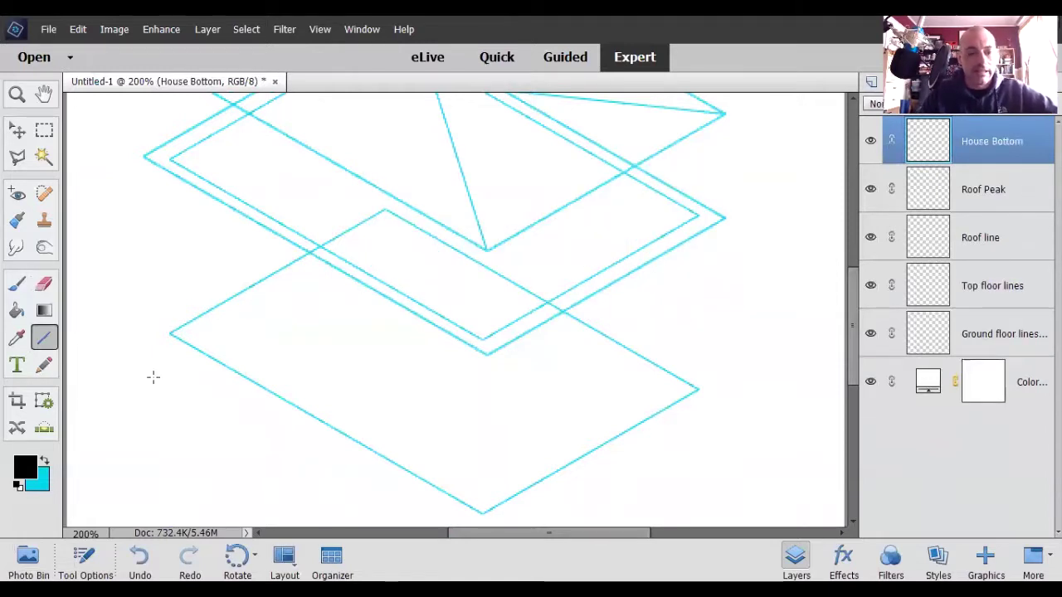
- Using a 1 px black Pencil, trace the two front edges of the ground floor outline on the House Bottom layer
left_click(45, 367)
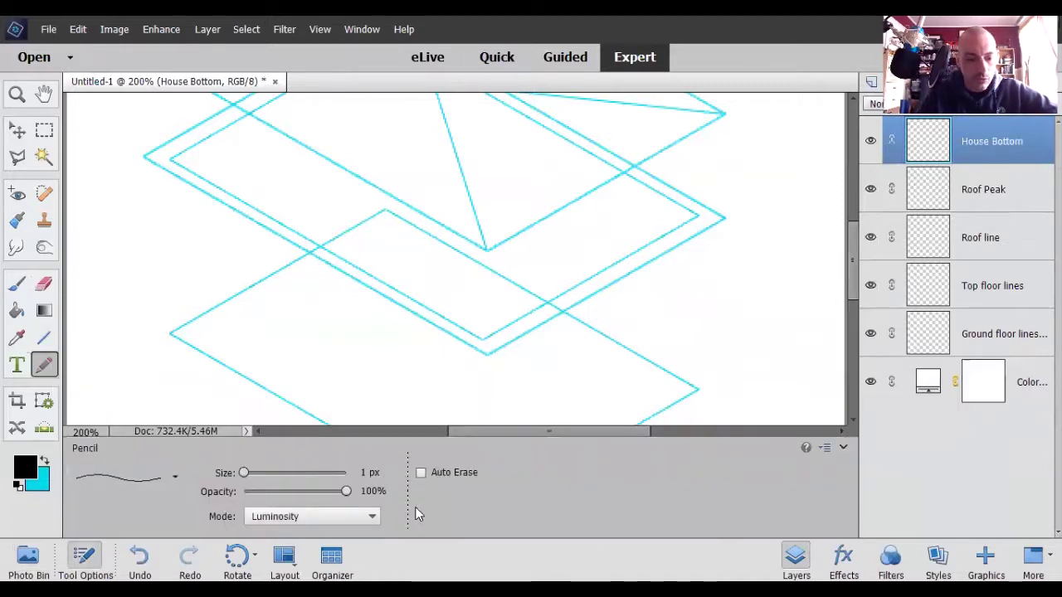
left_click(842, 448)
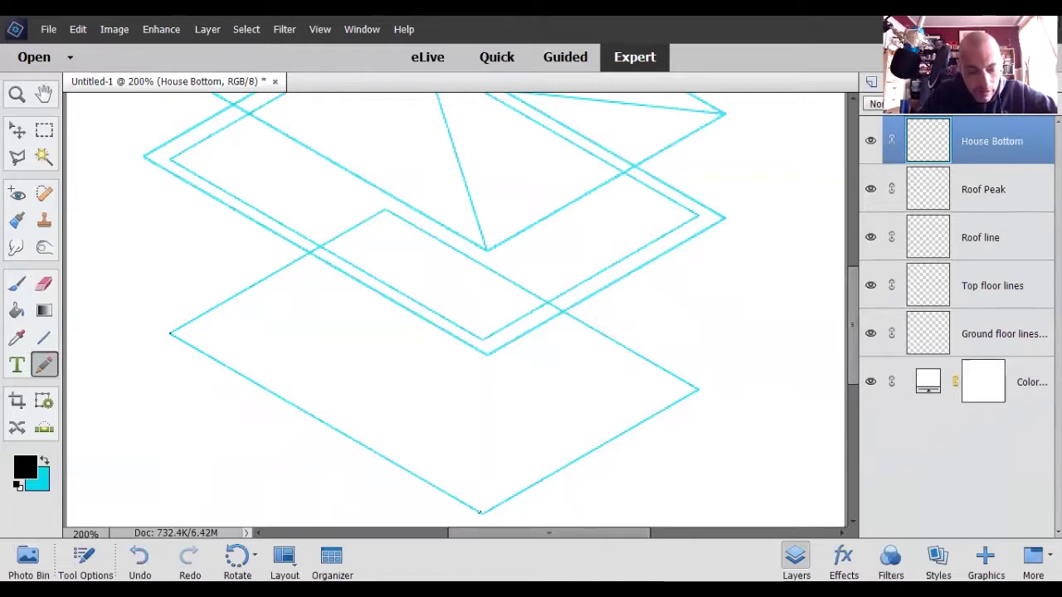
left_click(480, 512, "shift")
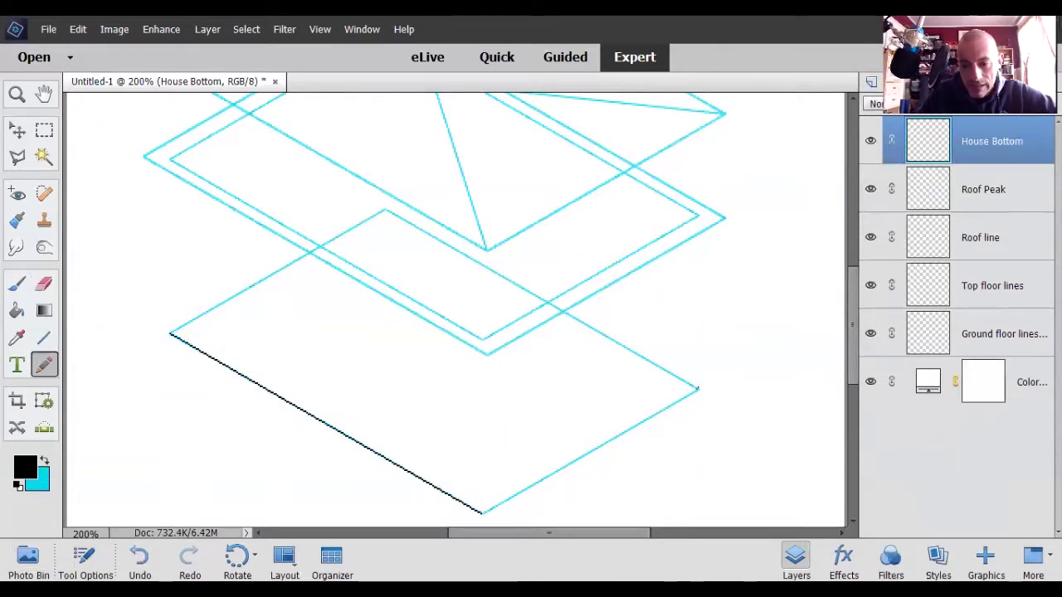
left_click(698, 388, "shift")
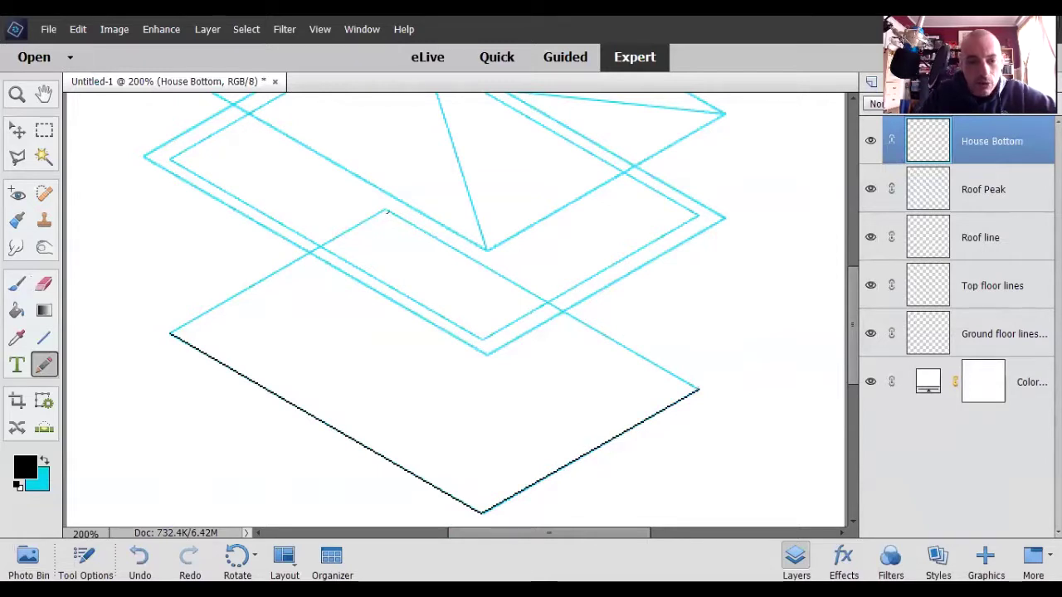
- Try tracing the ground floor outline's two back edges in black, and undo both pencil lines
left_click(383, 209, "shift")
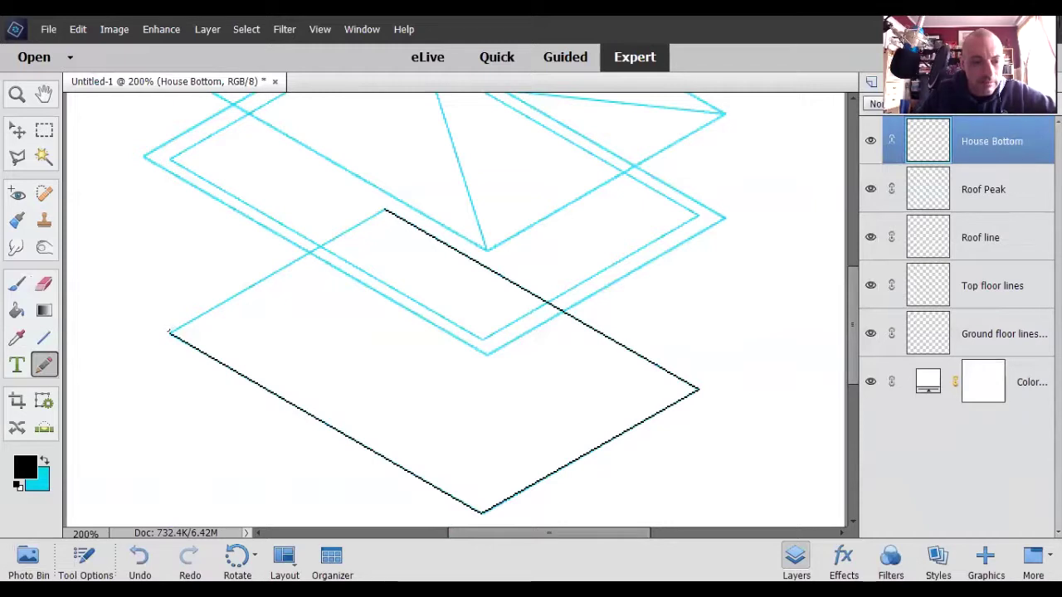
left_click(169, 334, "shift")
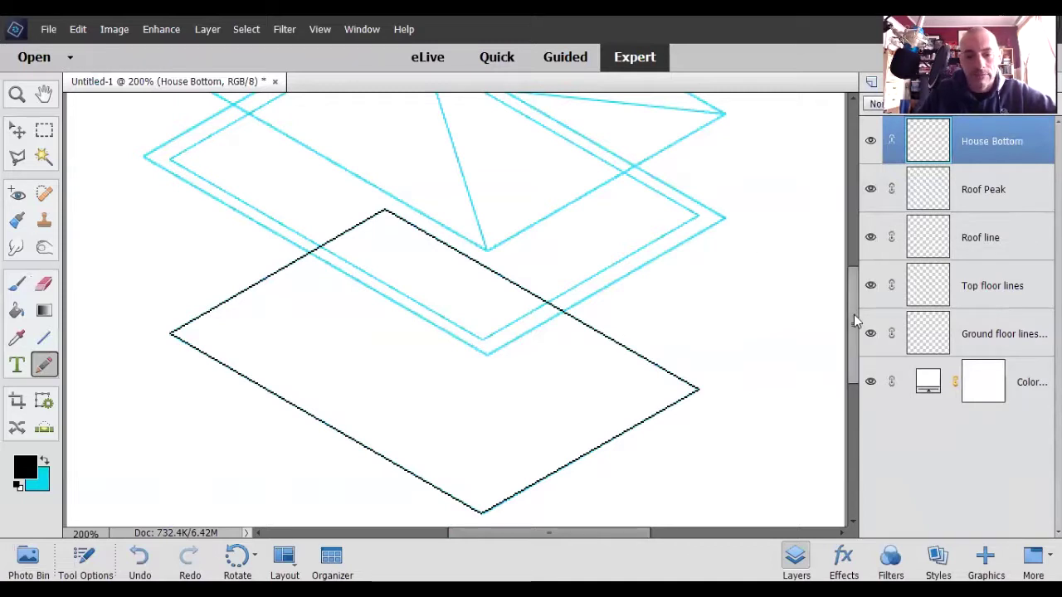
left_click_drag(854, 314, 859, 294)
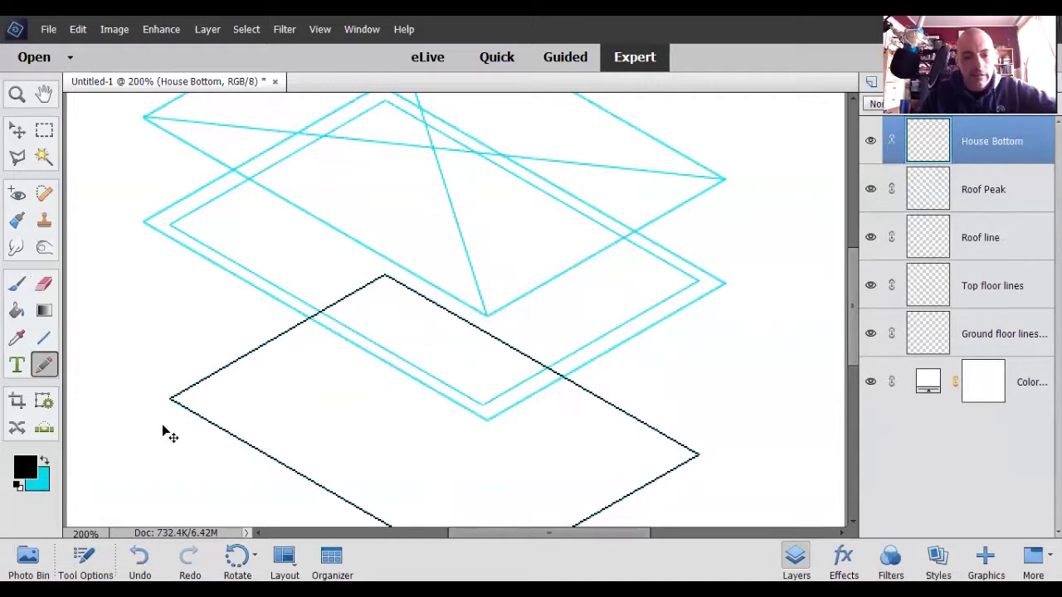
key("ctrl+z")
key("ctrl+z")
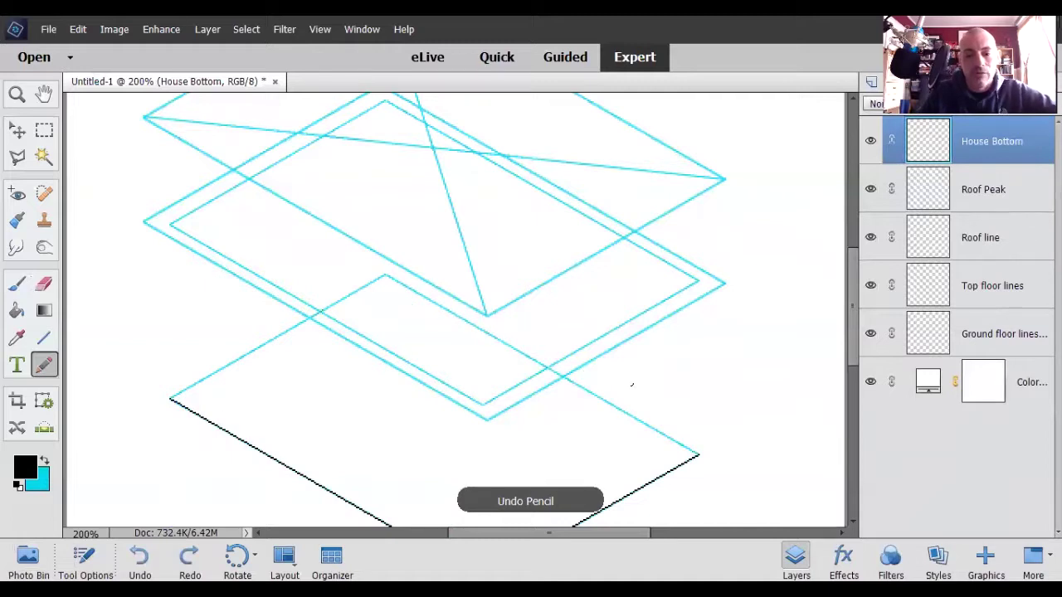
- Trace the two front edges of the inner top floor outline in black, redoing the first line to meet the front corner exactly
left_click_drag(852, 351, 848, 387)
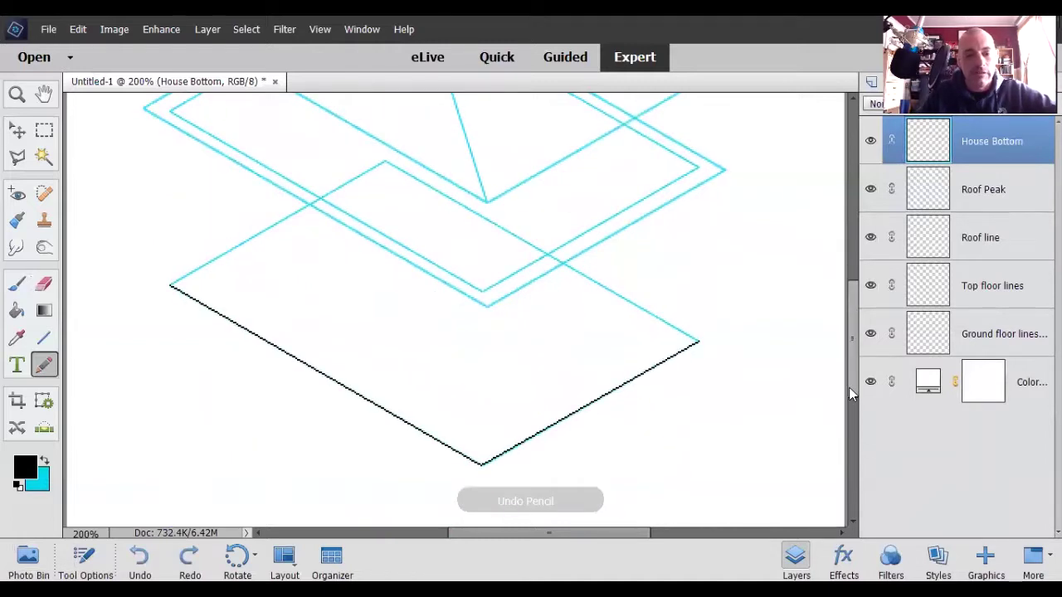
mouse_move(849, 387)
left_mouse_down()
mouse_move(855, 345)
mouse_move(848, 368)
left_mouse_up()
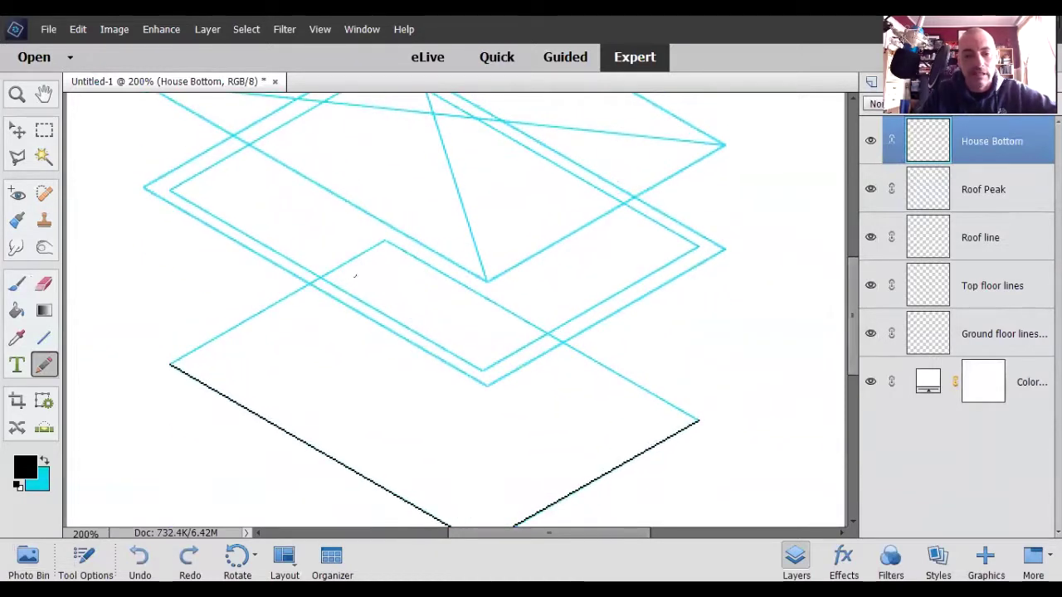
left_click(170, 190)
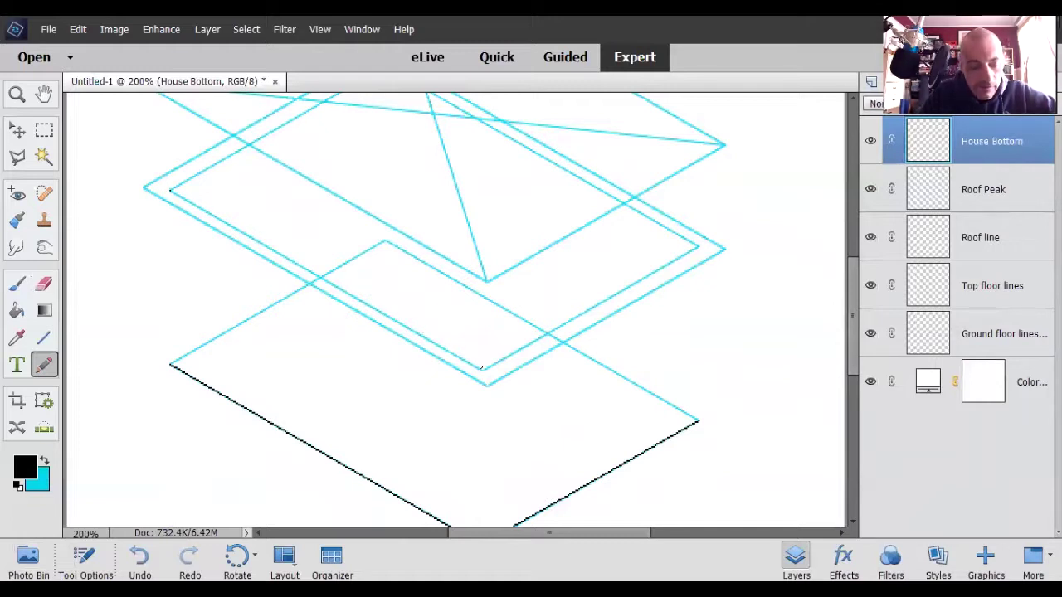
left_click(482, 367, "shift")
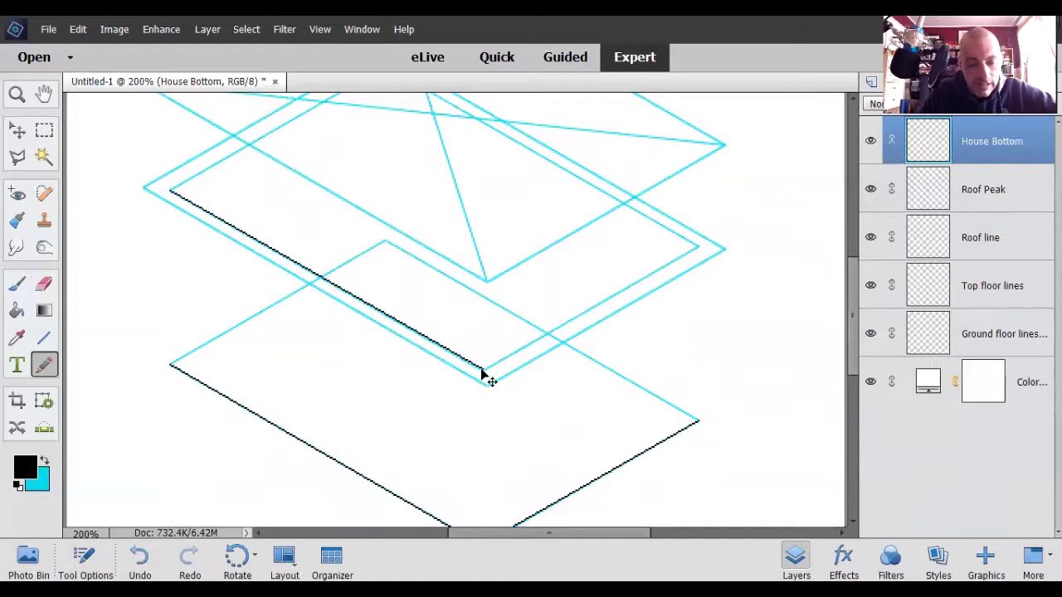
key("ctrl+z")
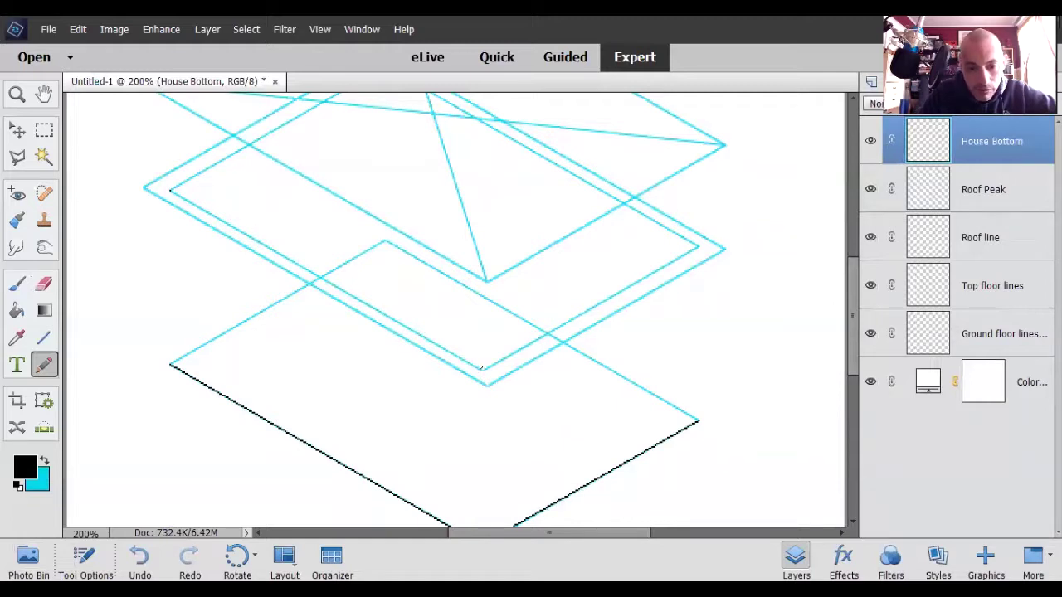
left_click(482, 369, "shift")
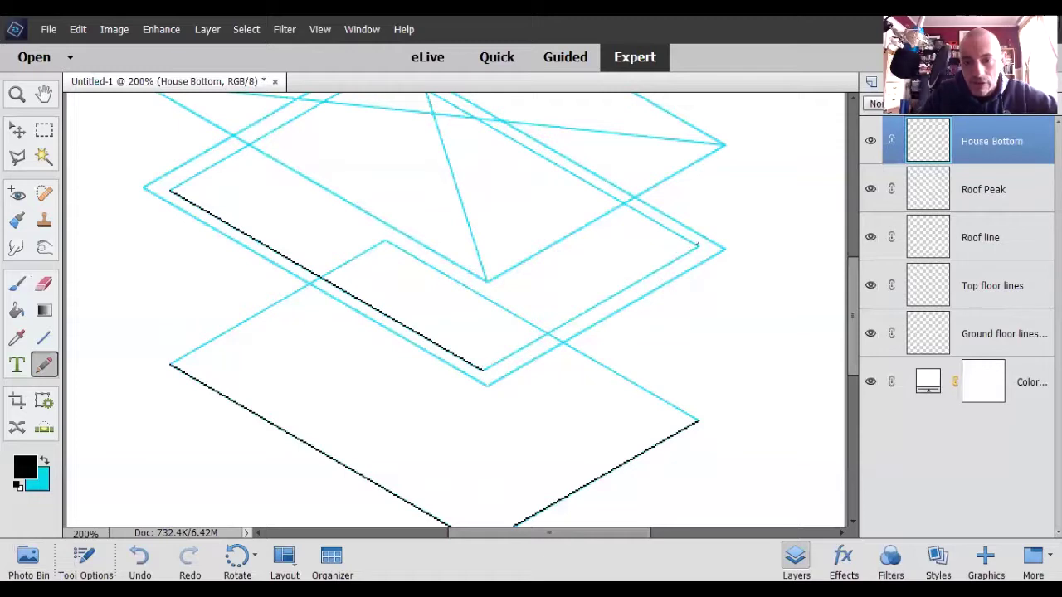
left_click(698, 245, "shift")
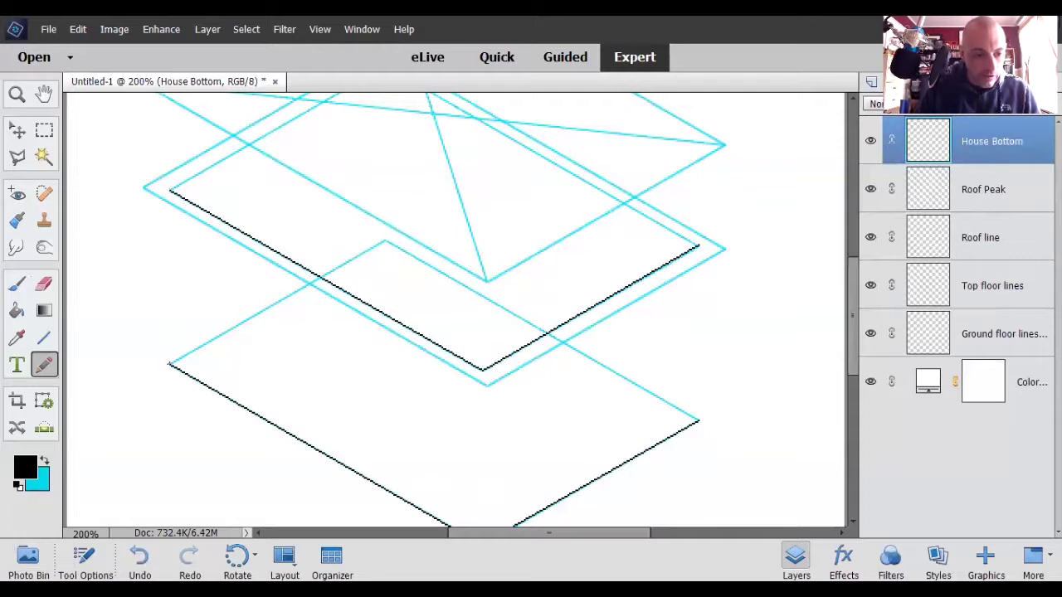
- Draw three vertical black wall lines on the House Bottom layer, joining the left, front and right corners of the top and ground floors
left_click_drag(170, 193, 169, 364)
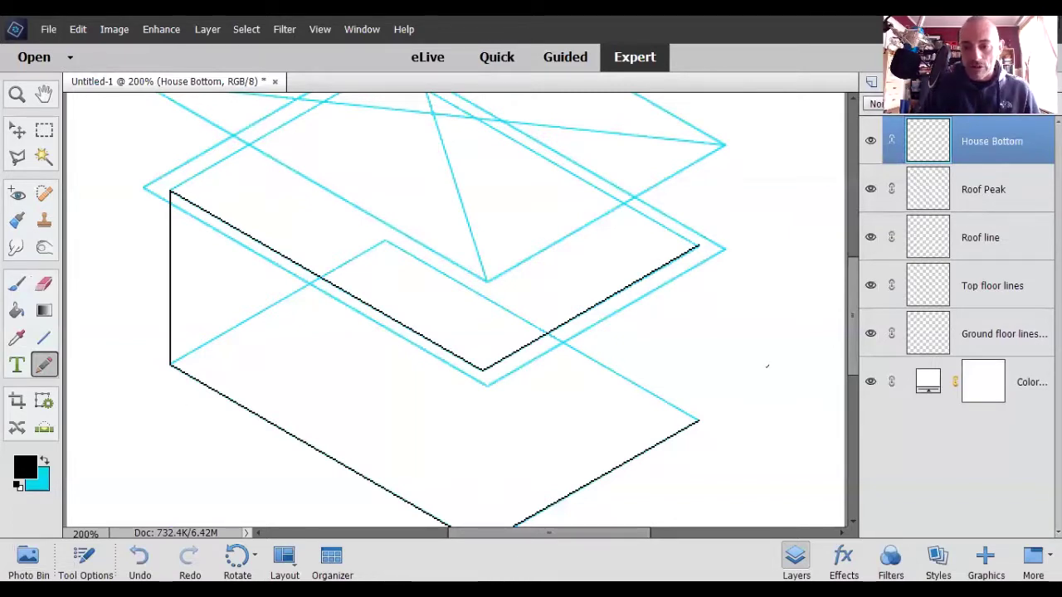
scroll(850, 362, "down", 3)
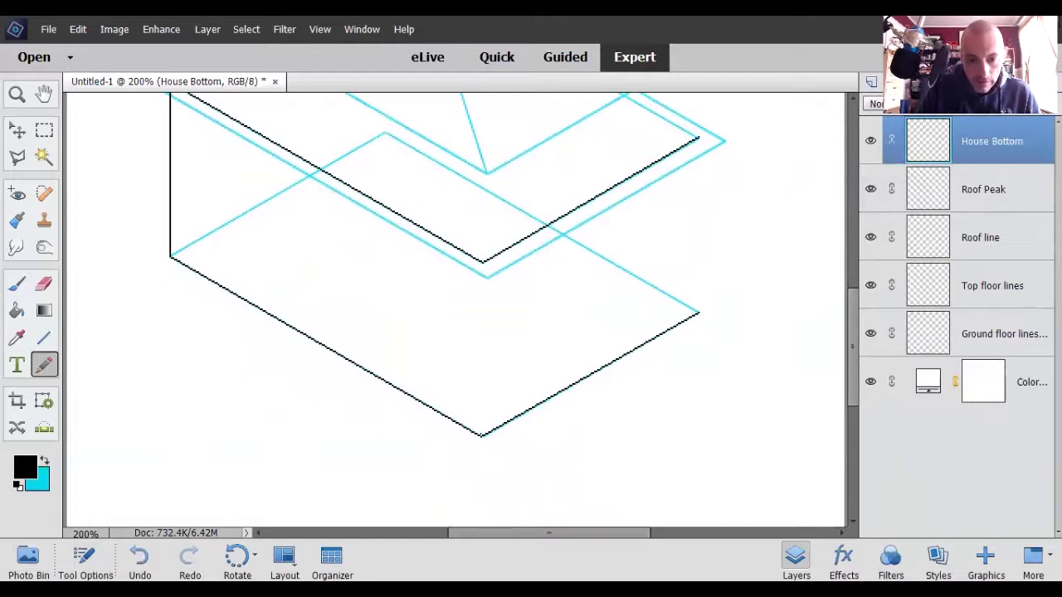
left_click(483, 435, "ctrl")
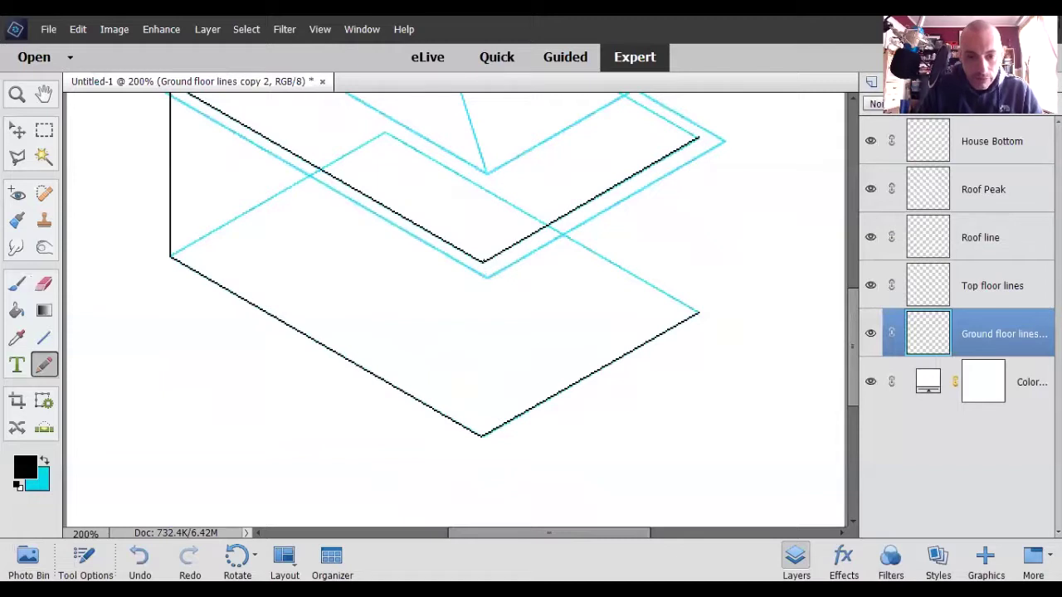
left_click(984, 140)
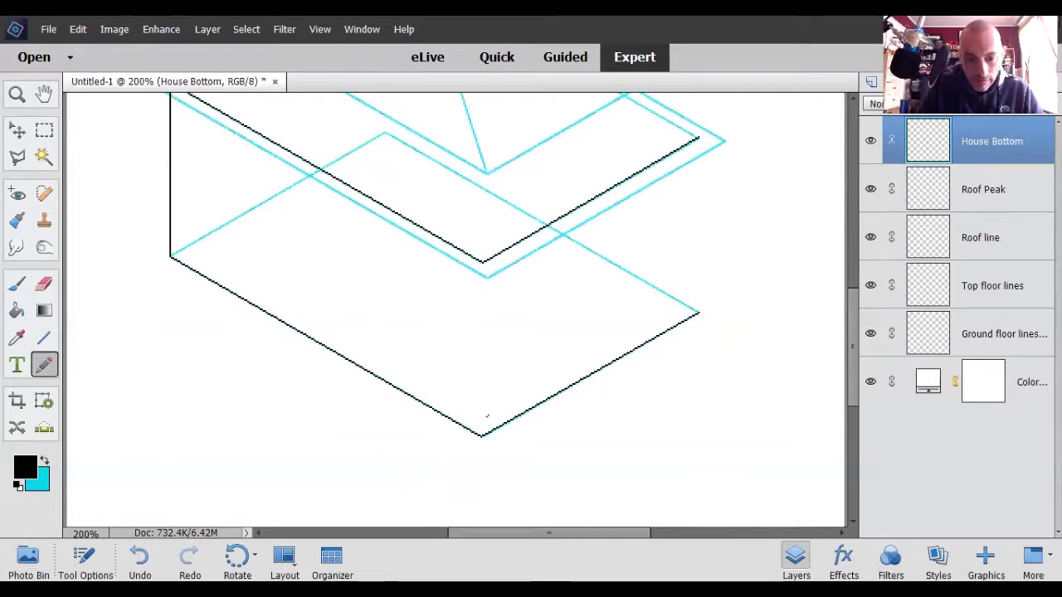
left_click_drag(483, 264, 482, 435)
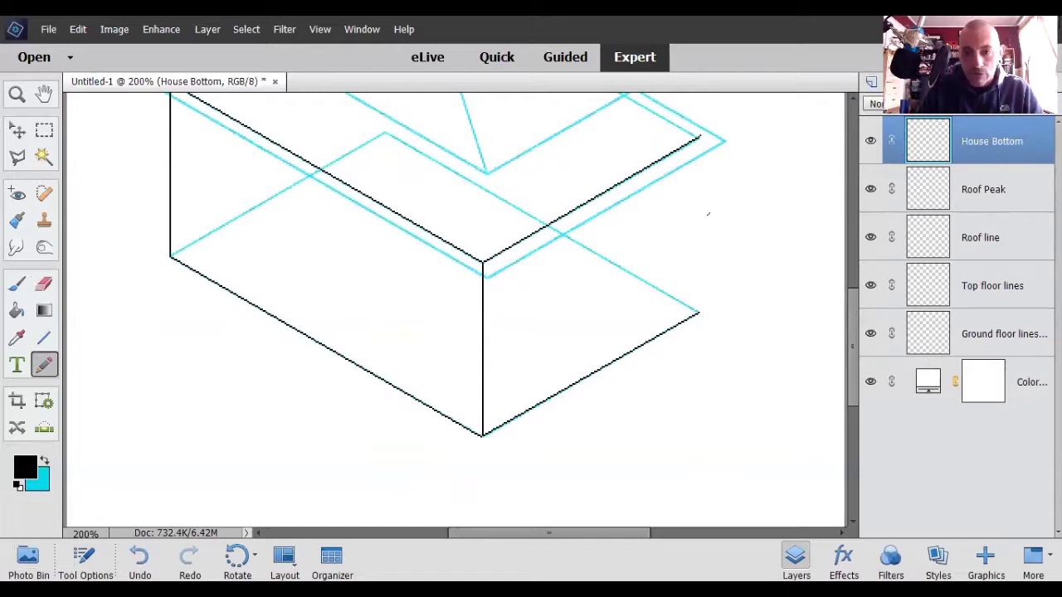
key("ctrl+z")
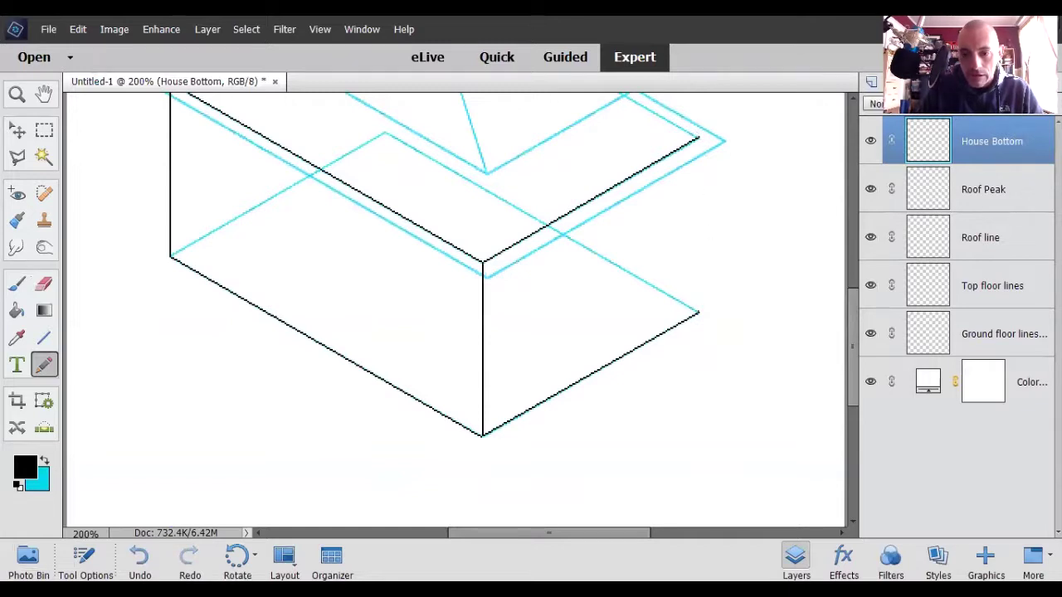
left_click(698, 312, "shift")
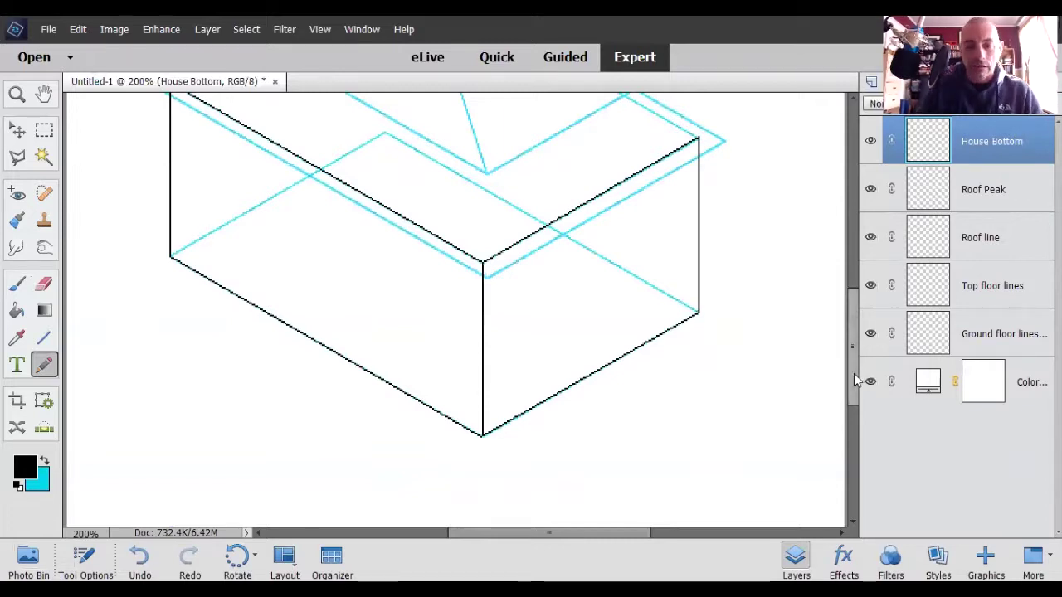
- Trace the two front edges and the back right edge of the outer roof outline in black
left_click_drag(854, 373, 860, 335)
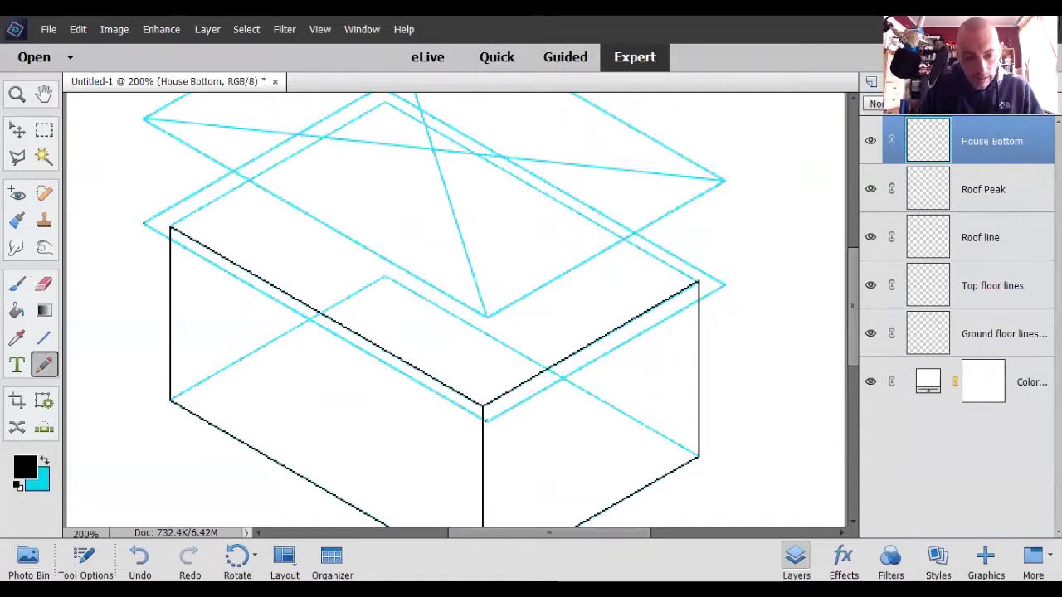
left_click(144, 224)
left_click(488, 421, "shift")
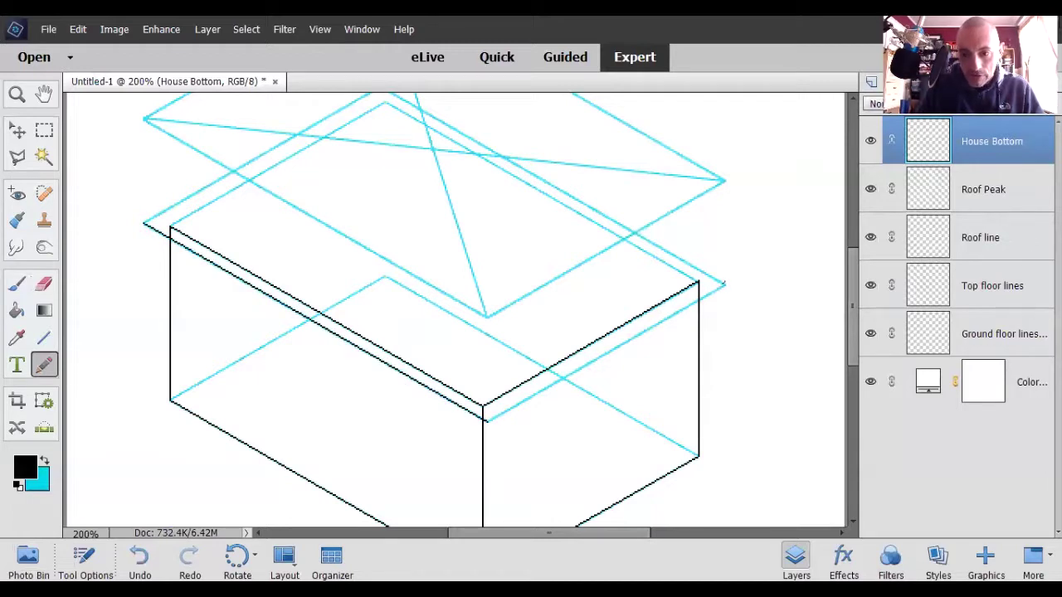
left_click(724, 284, "shift")
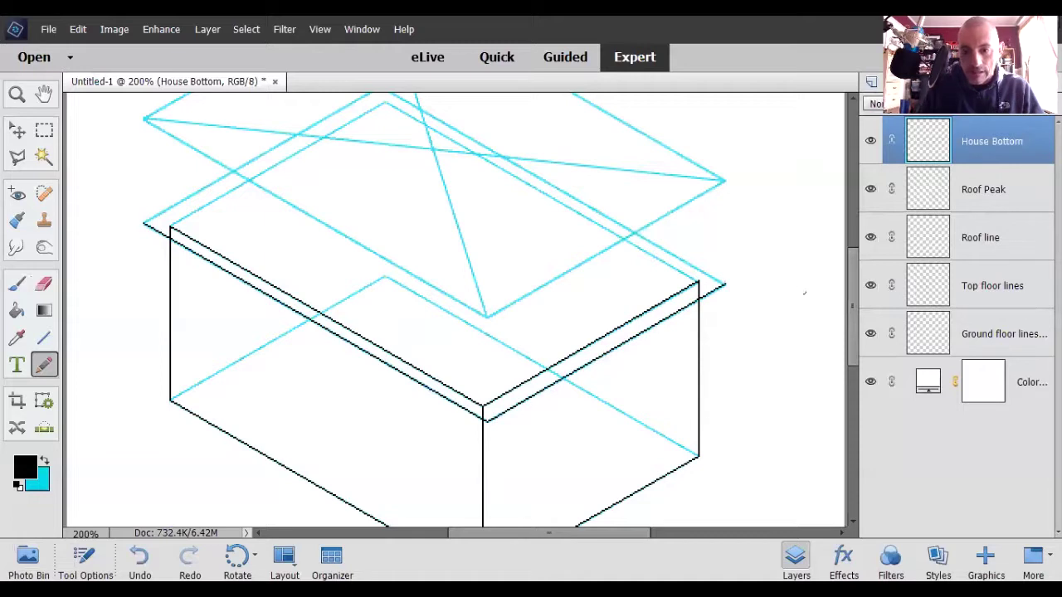
scroll(852, 307, "up", 2)
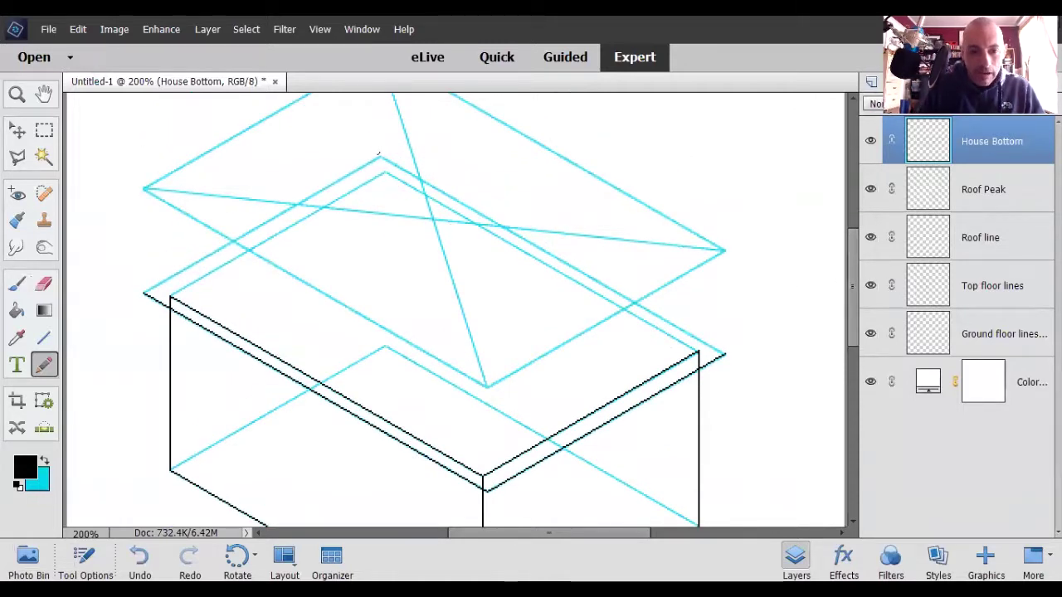
left_click(725, 353, "shift")
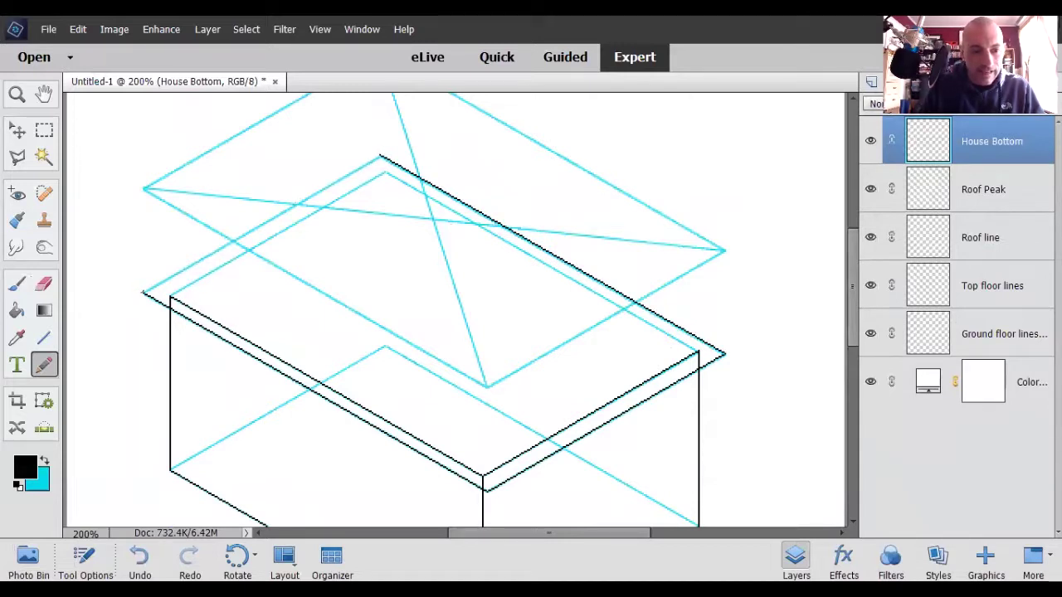
- Try tracing the back left edge of the outer roof outline in black from either end, undoing each attempt
left_click(142, 292, "shift")
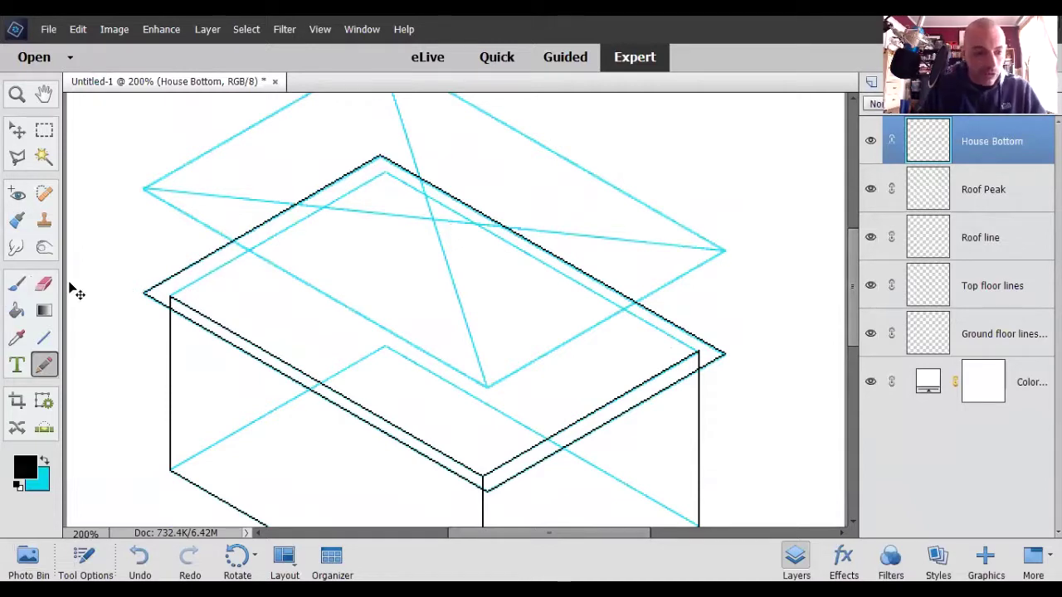
key("ctrl+z")
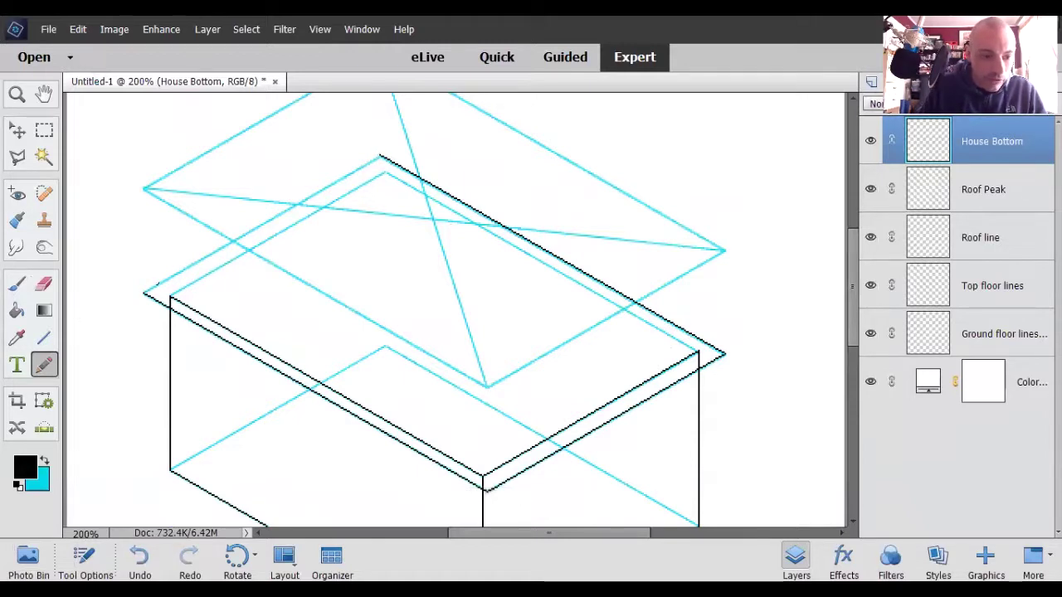
left_click(144, 291, "shift")
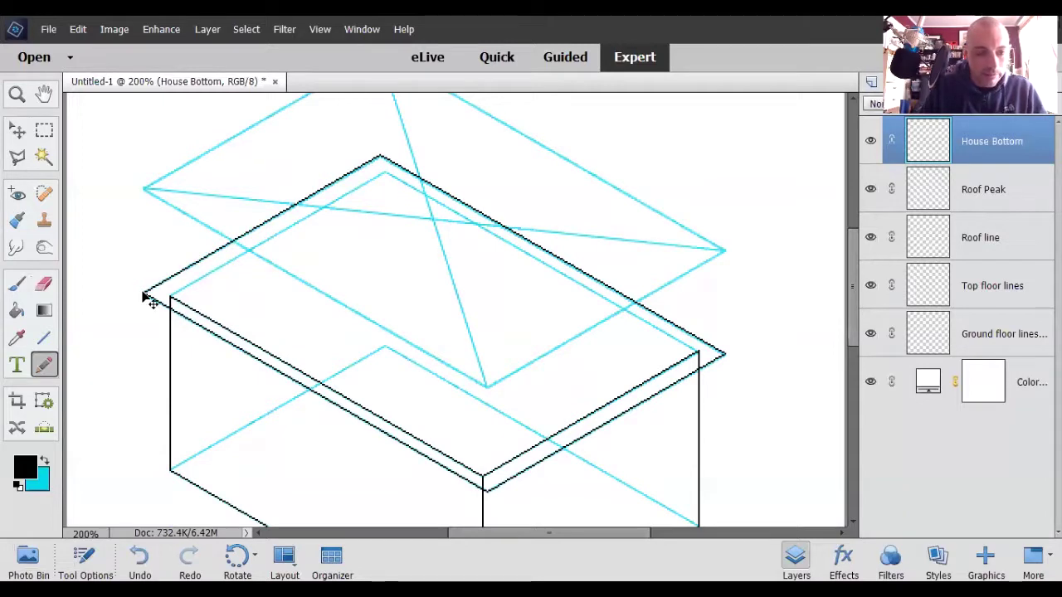
key("ctrl+z")
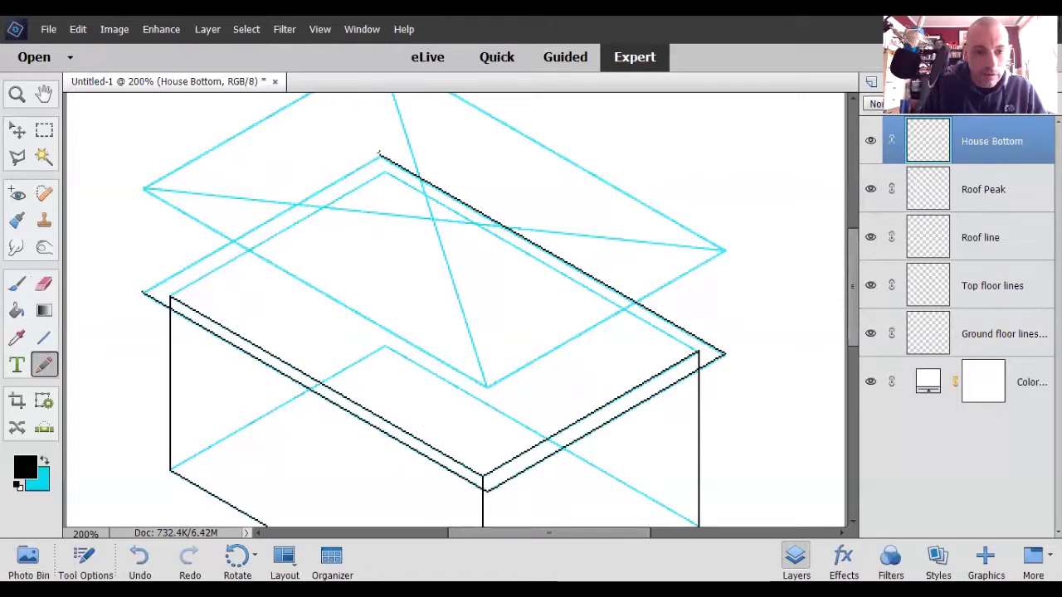
left_click(379, 155, "shift")
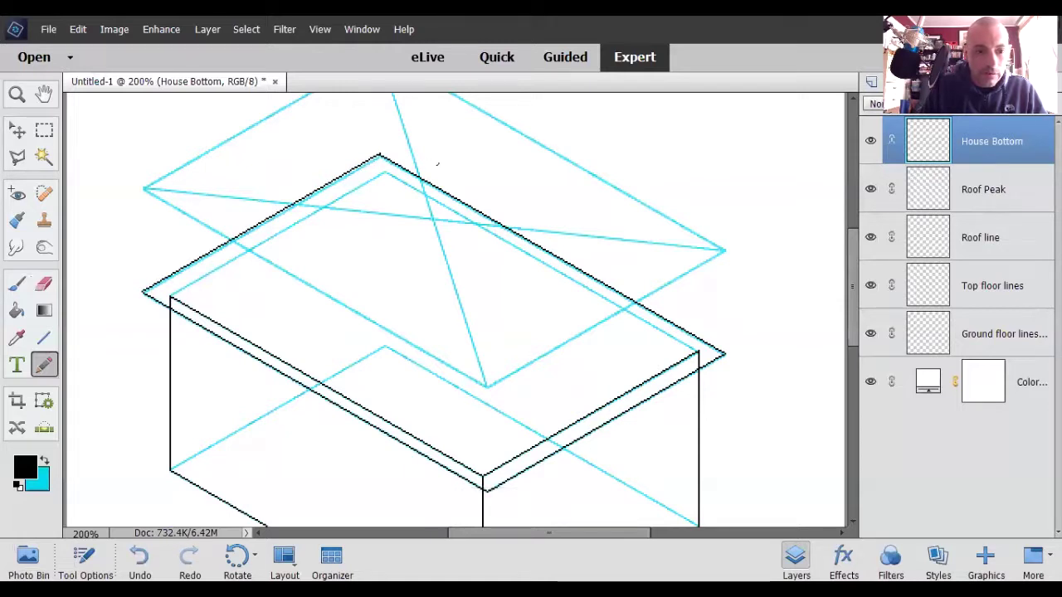
key("ctrl+z")
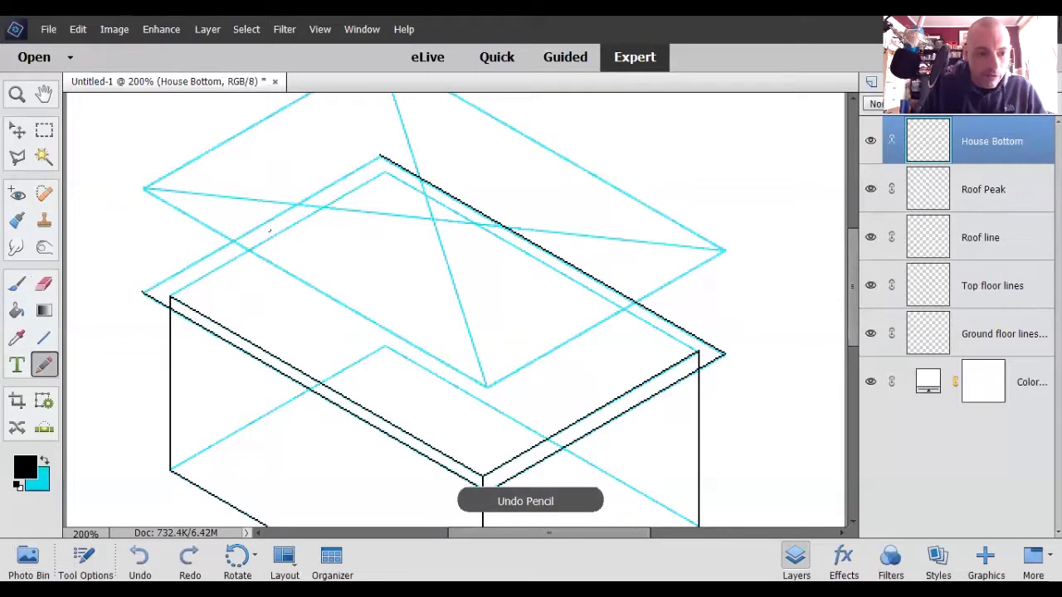
- Trace the back left edge of the outer roof outline in black between its left and back corners, redoing the first line
key("ctrl+equal")
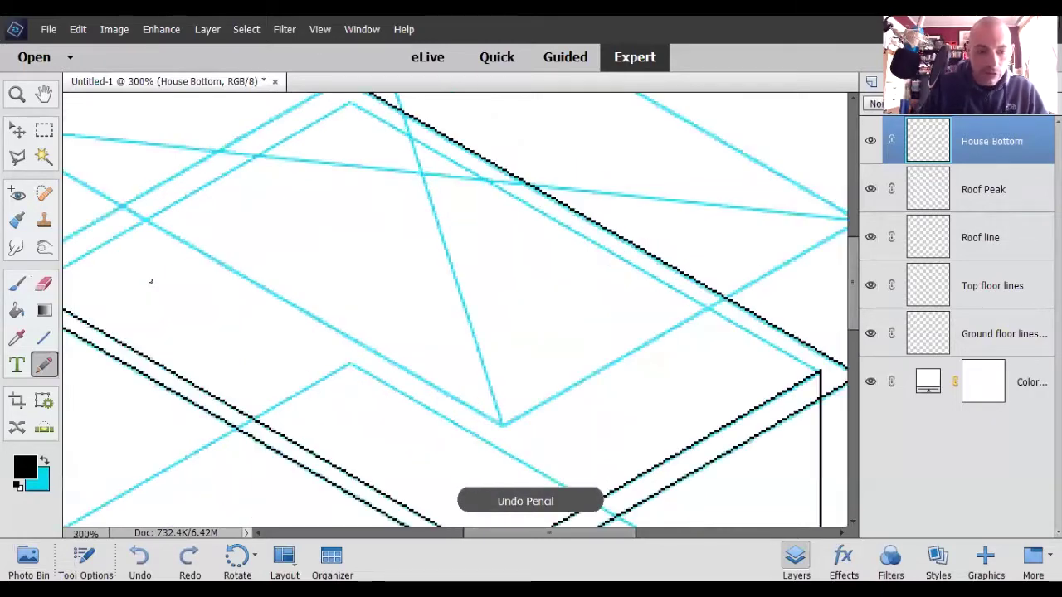
left_click_drag(521, 537, 439, 539)
left_click_drag(857, 330, 848, 307)
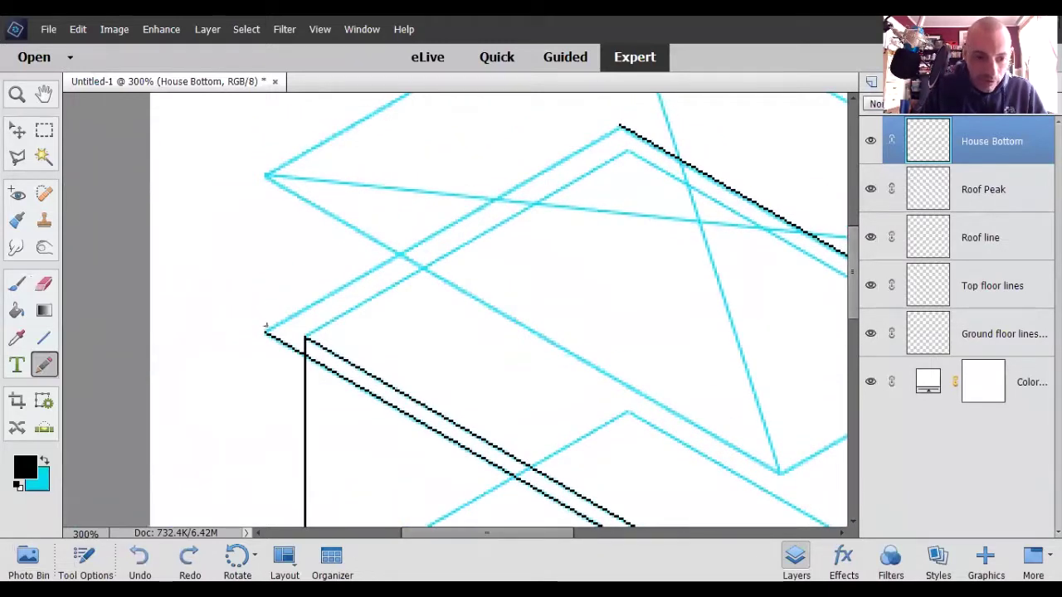
left_click(264, 332)
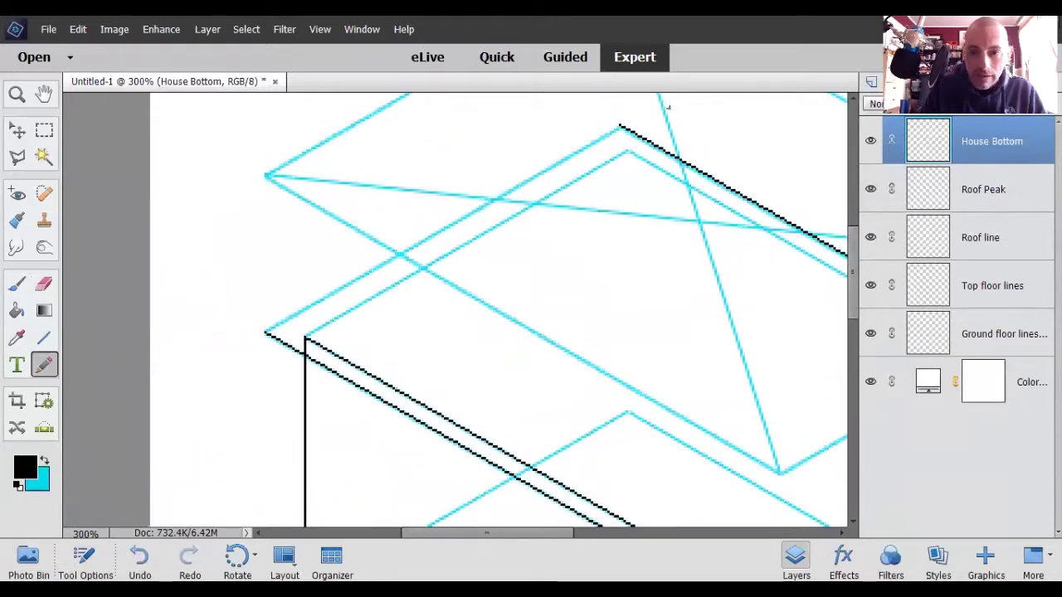
left_click(620, 126, "shift")
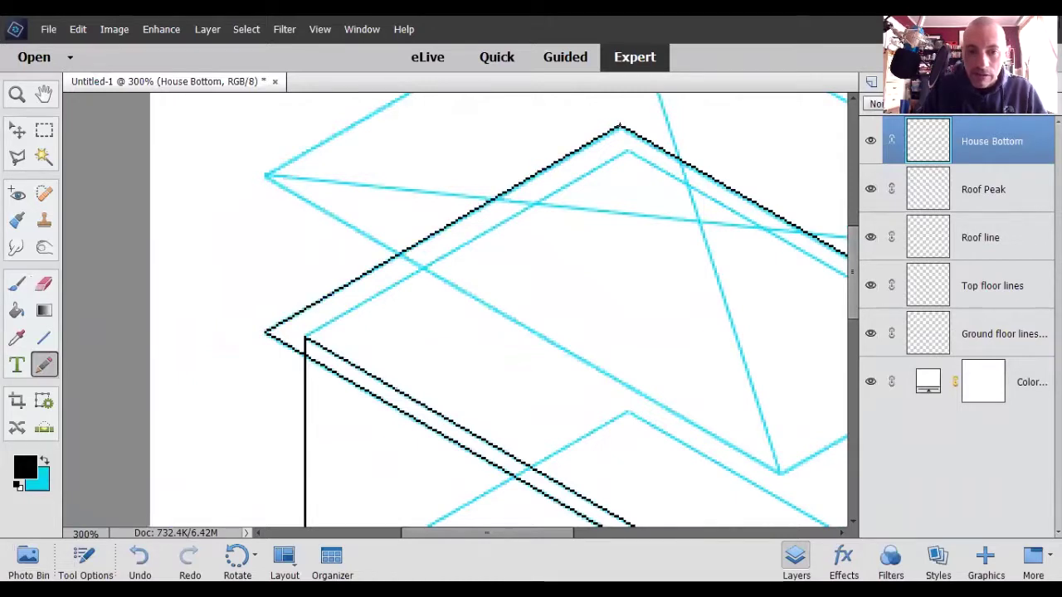
key("ctrl+z")
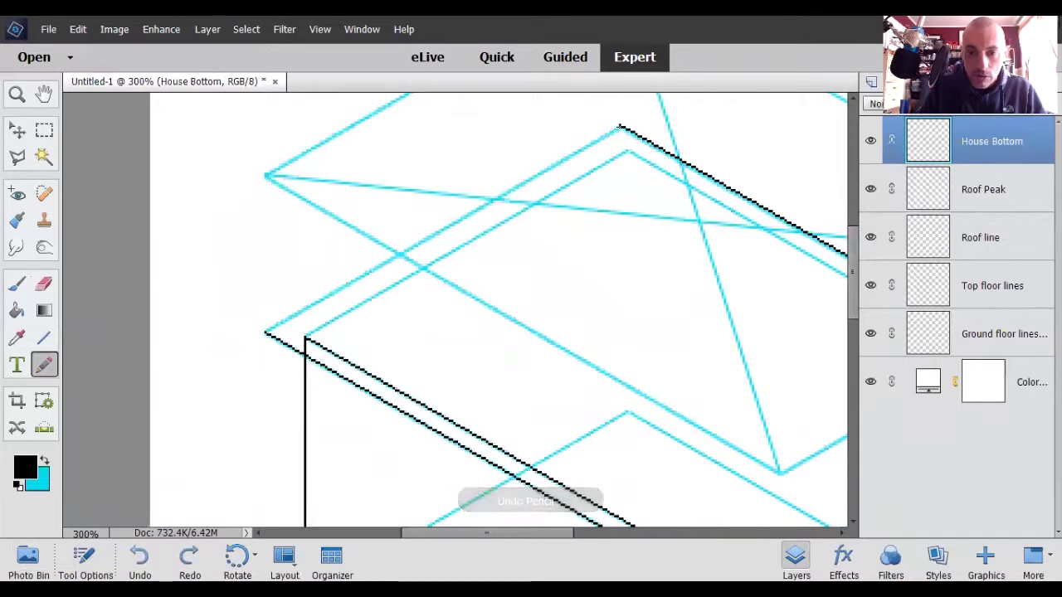
left_click(339, 296)
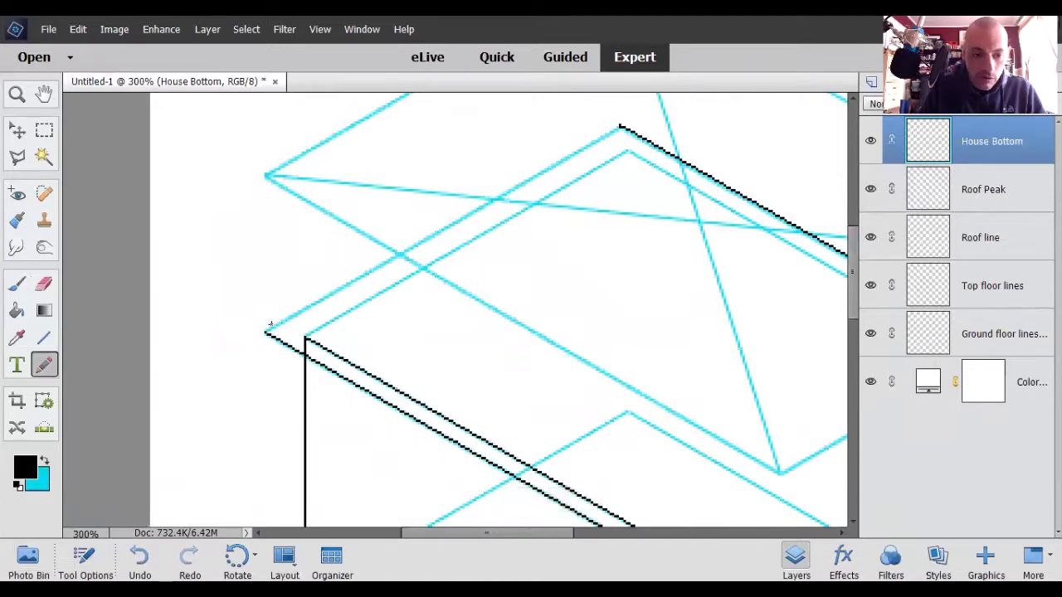
left_click(265, 332, "shift")
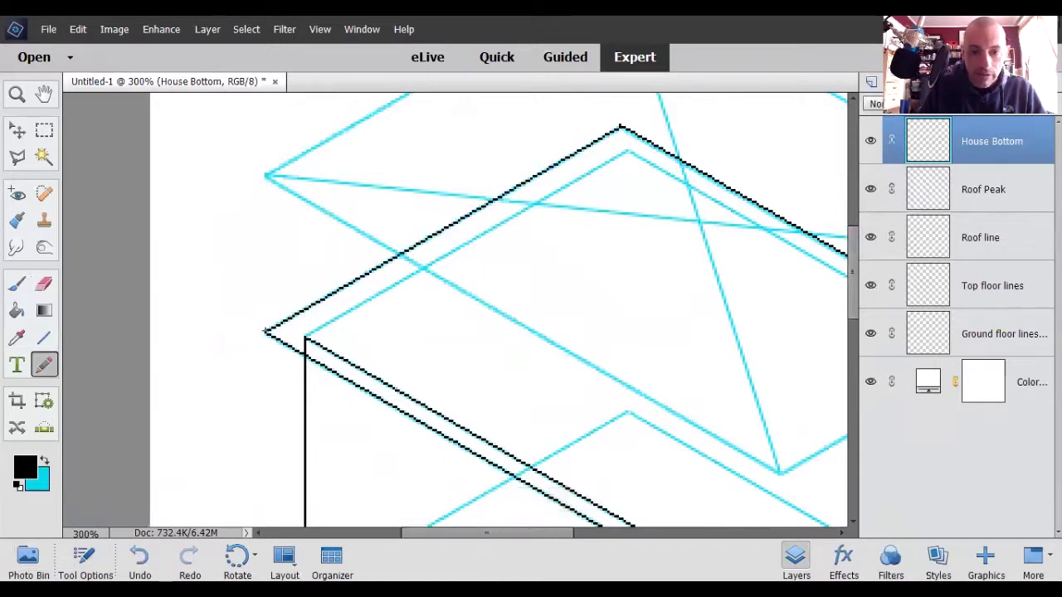
left_click(44, 283)
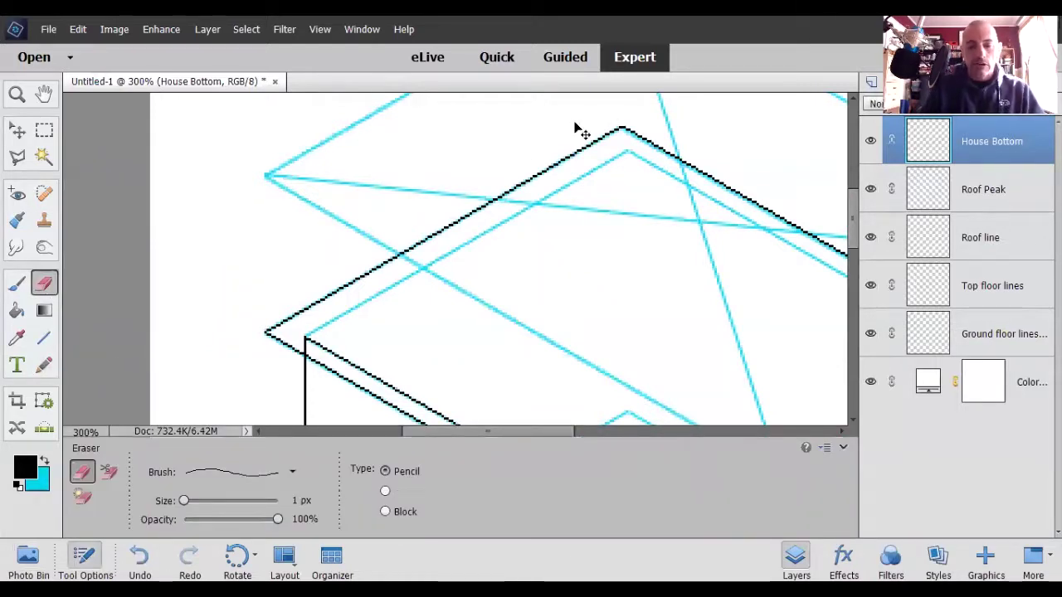
key("Delete")
key("ctrl+z")
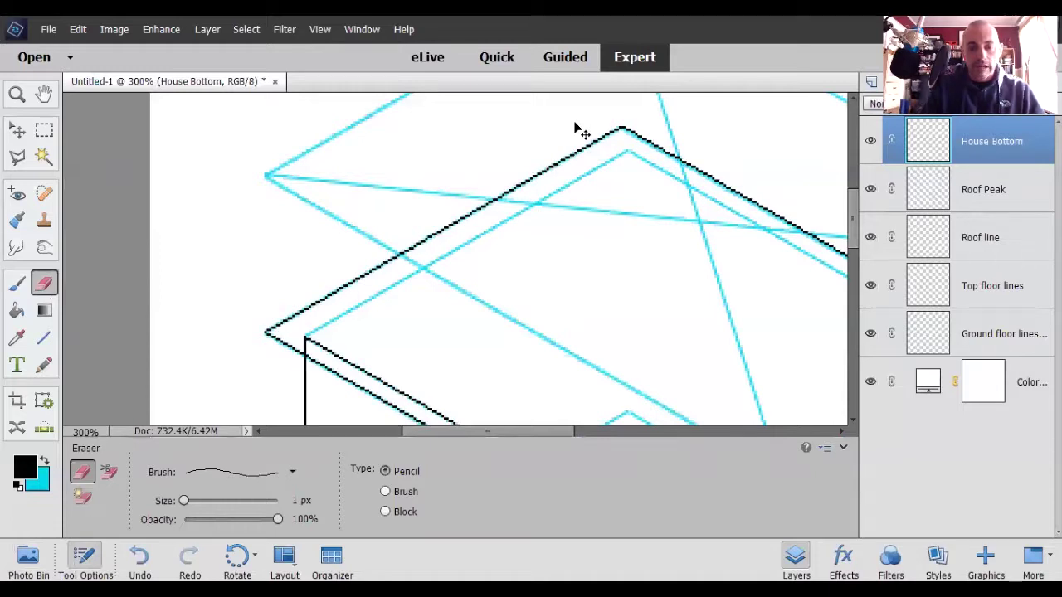
key("ctrl+minus")
key("ctrl+minus")
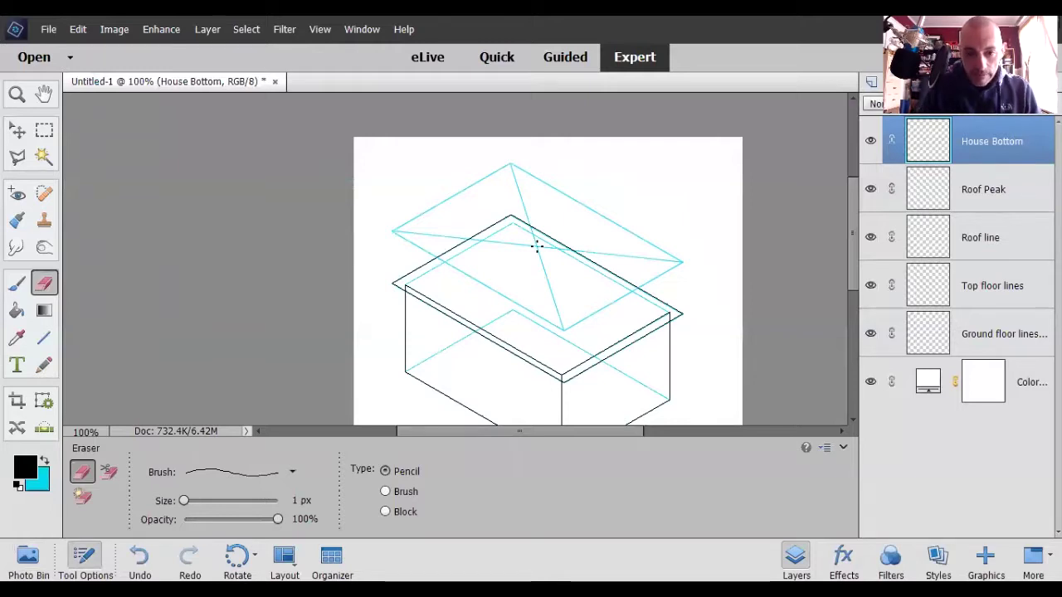
- Create a new layer named Roof Peak above the House Bottom layer
key("ctrl+equal")
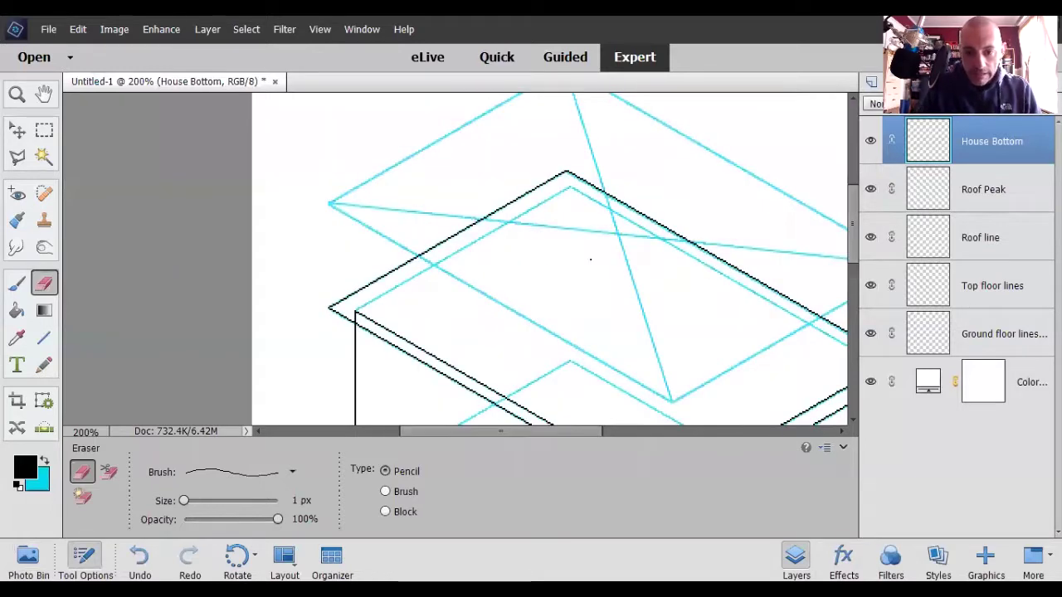
scroll(854, 239, "down", 3)
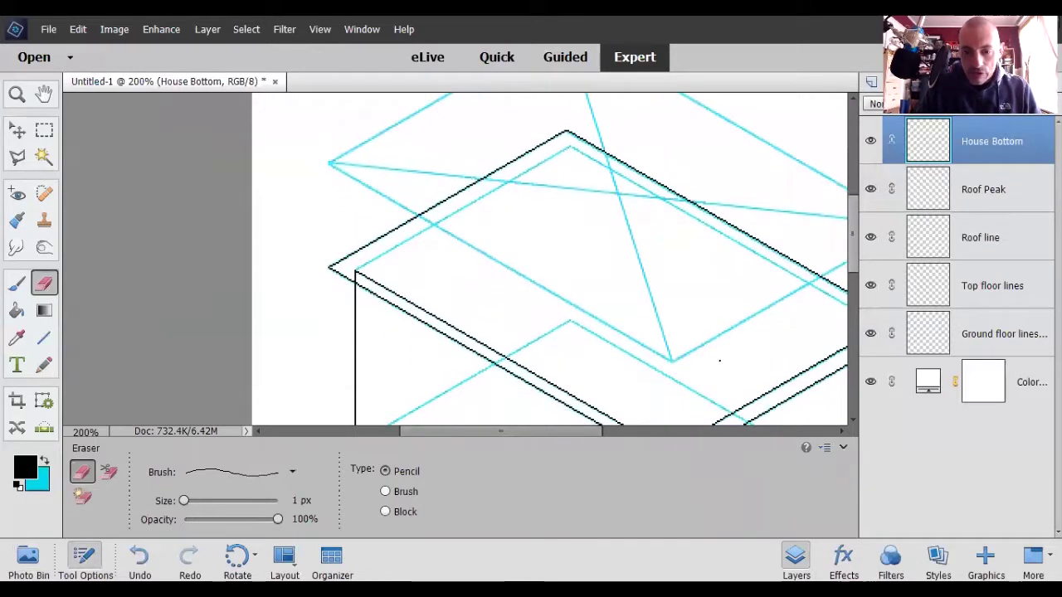
left_click_drag(589, 432, 639, 432)
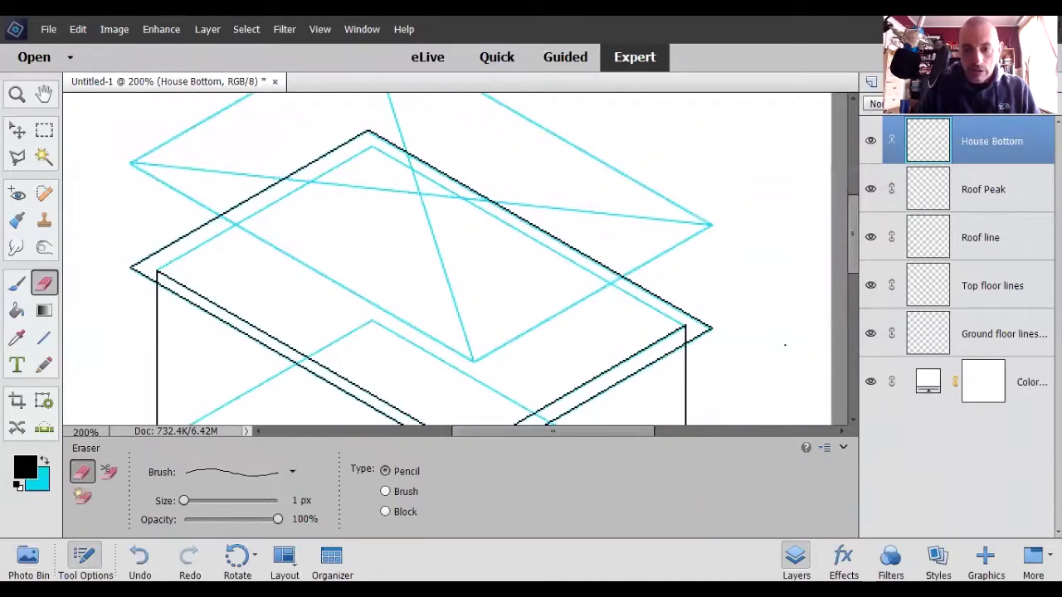
left_click_drag(854, 262, 854, 272)
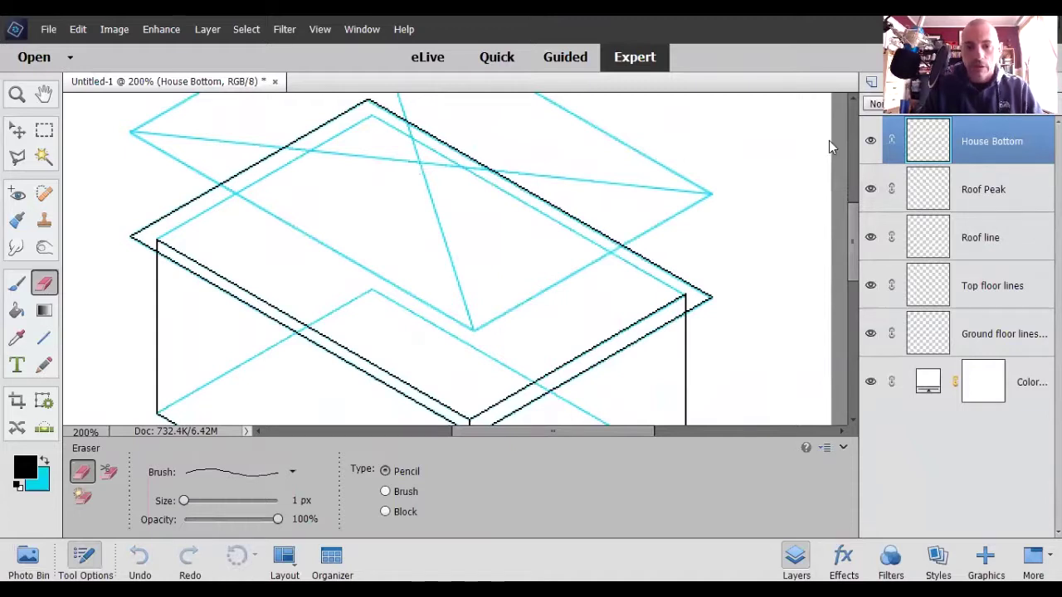
key("ctrl+shift+n")
type("Roo")
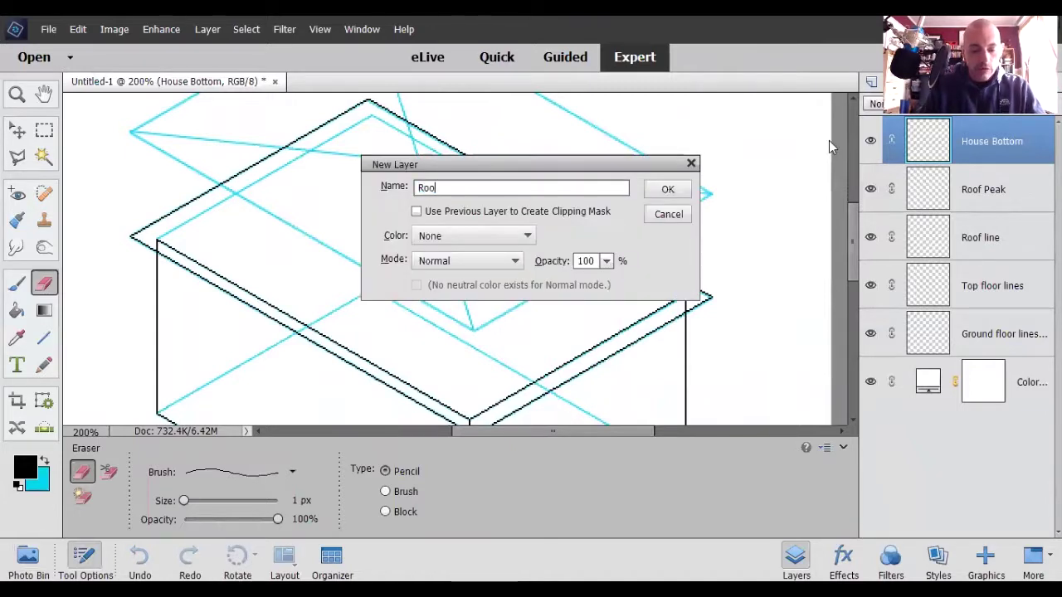
type("f Peak")
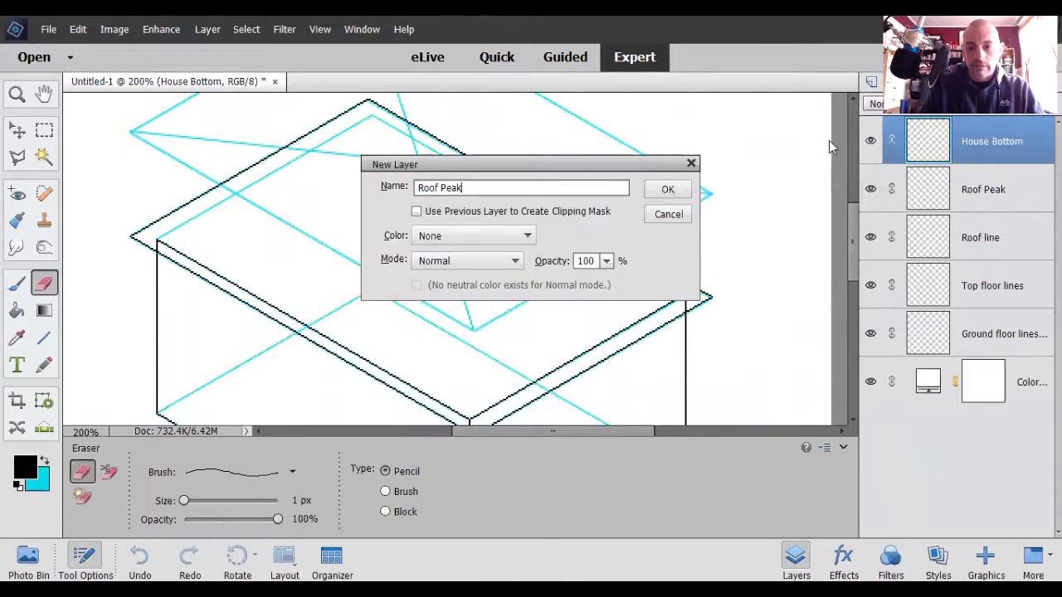
key("Return")
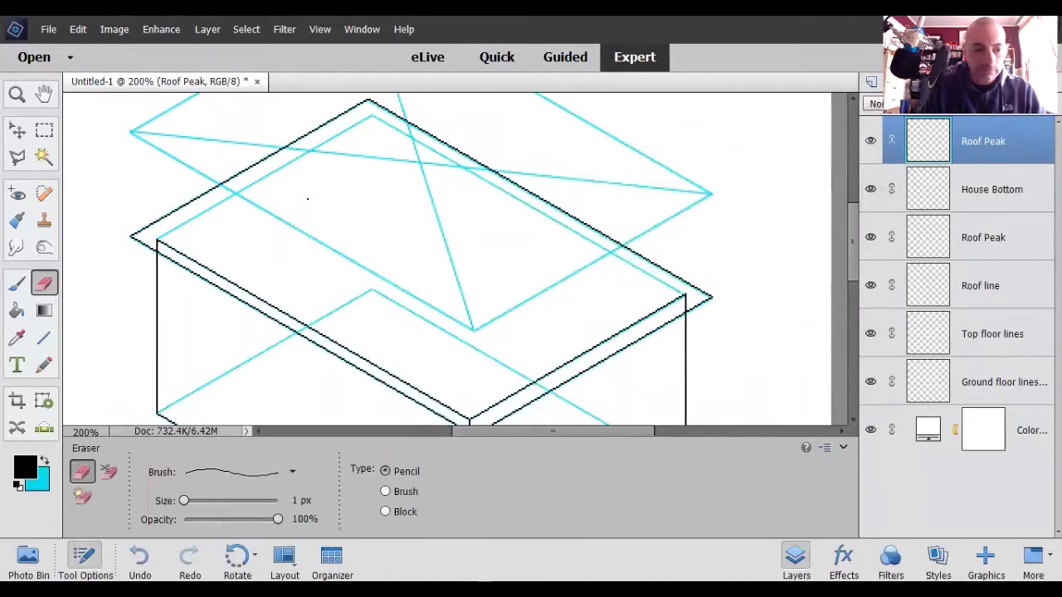
- With the 1 px Pencil on the House Bottom layer, draw black lines from the roof peak to the roof's right and front corners
left_click(44, 366)
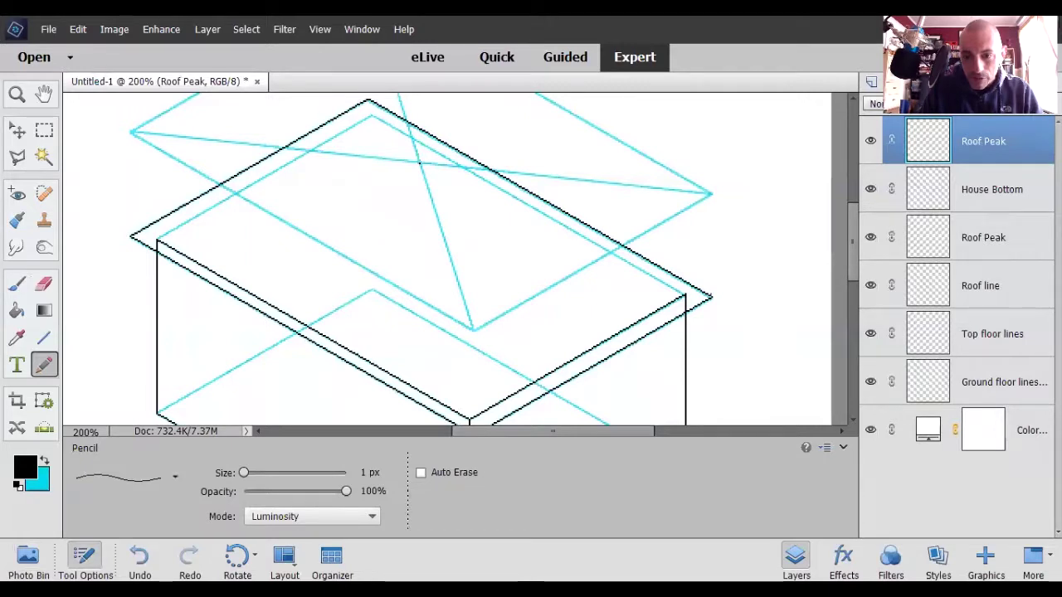
key("alt+bracketleft")
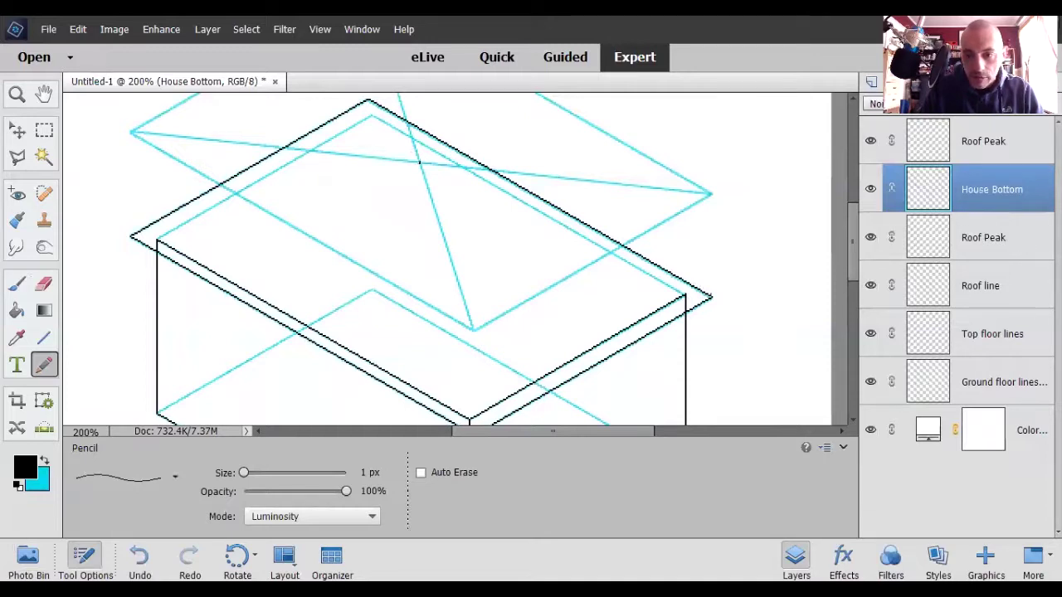
left_click(711, 297, "shift")
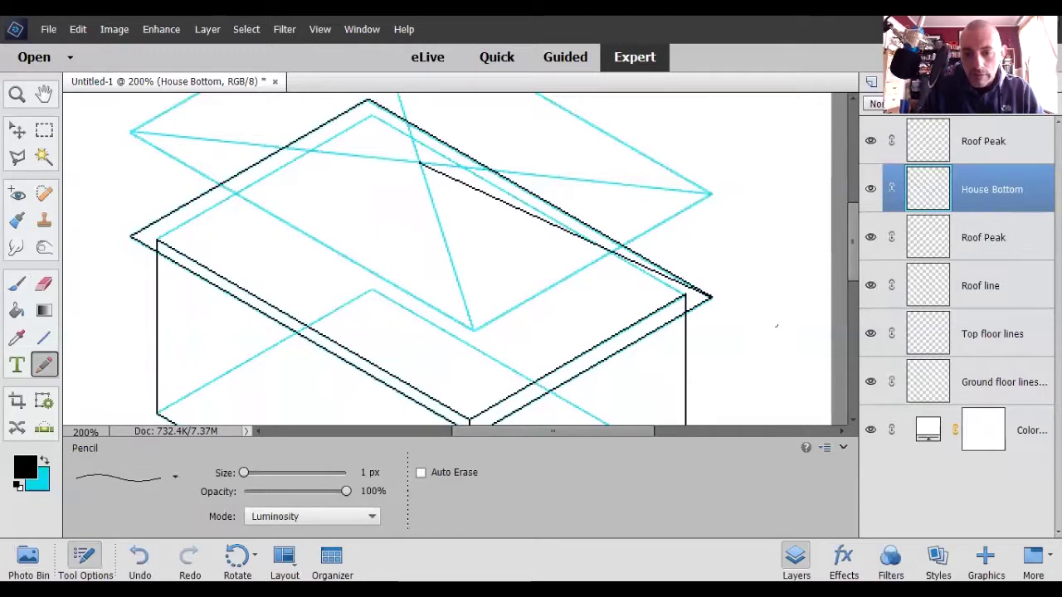
scroll(859, 274, "down", 3)
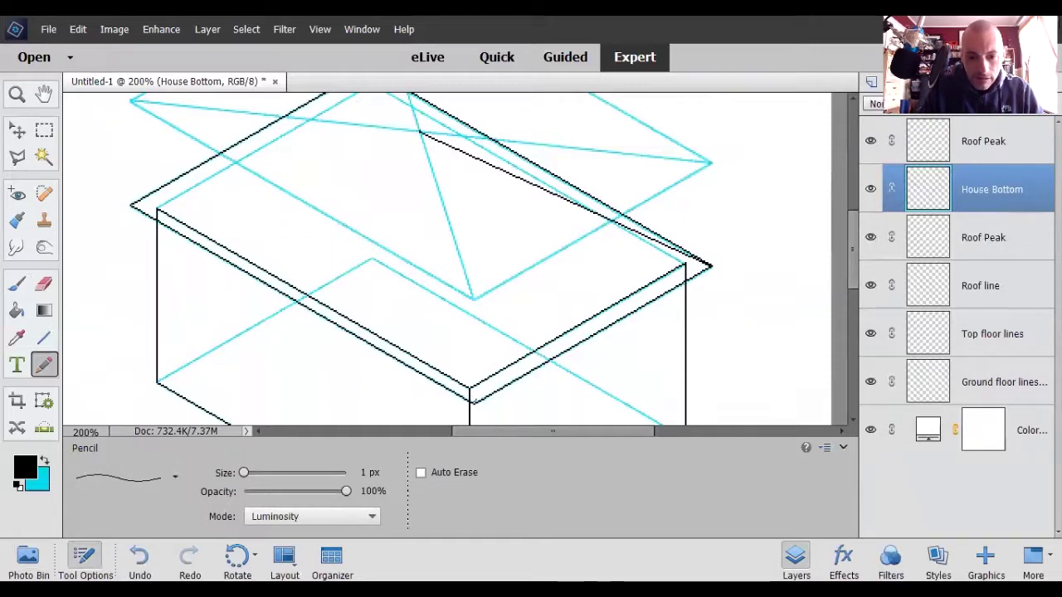
left_click(469, 389, "shift")
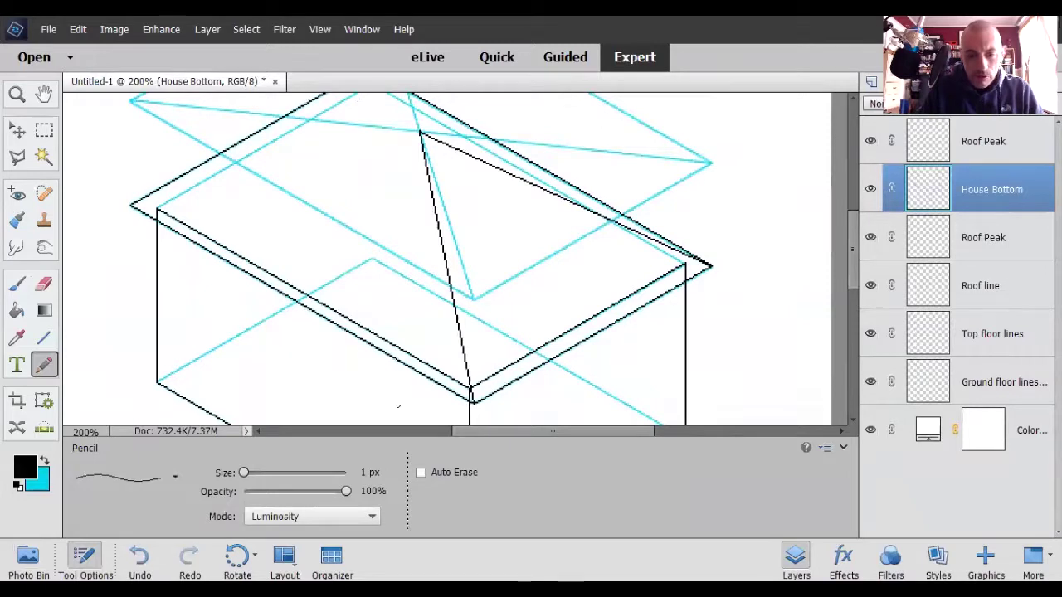
- Draw black lines joining the roof peak to the left and back corners of the roof outline
left_click_drag(477, 432, 440, 431)
left_click_drag(852, 265, 854, 228)
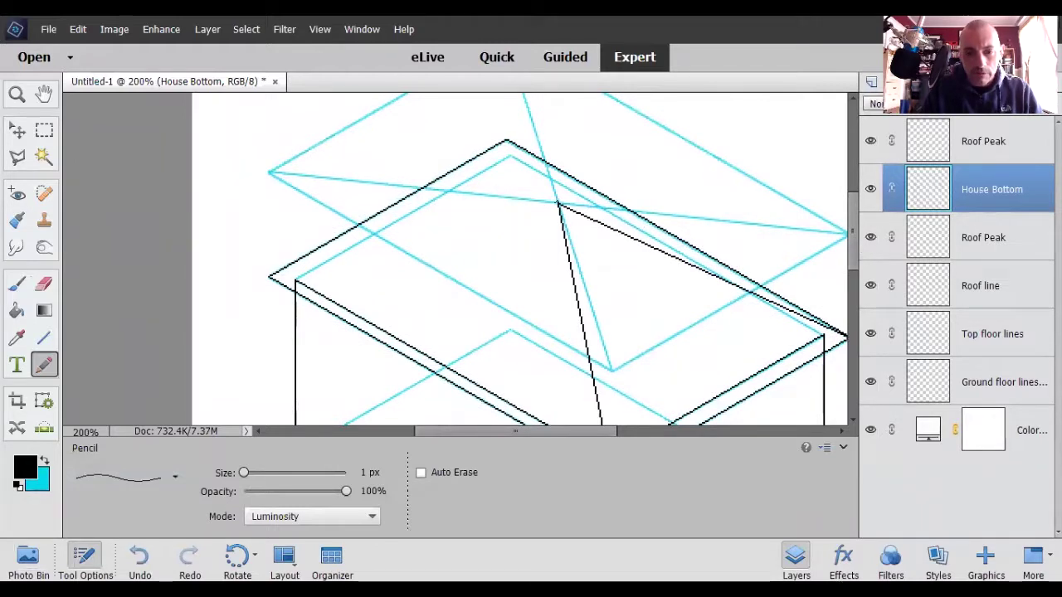
left_click(269, 277)
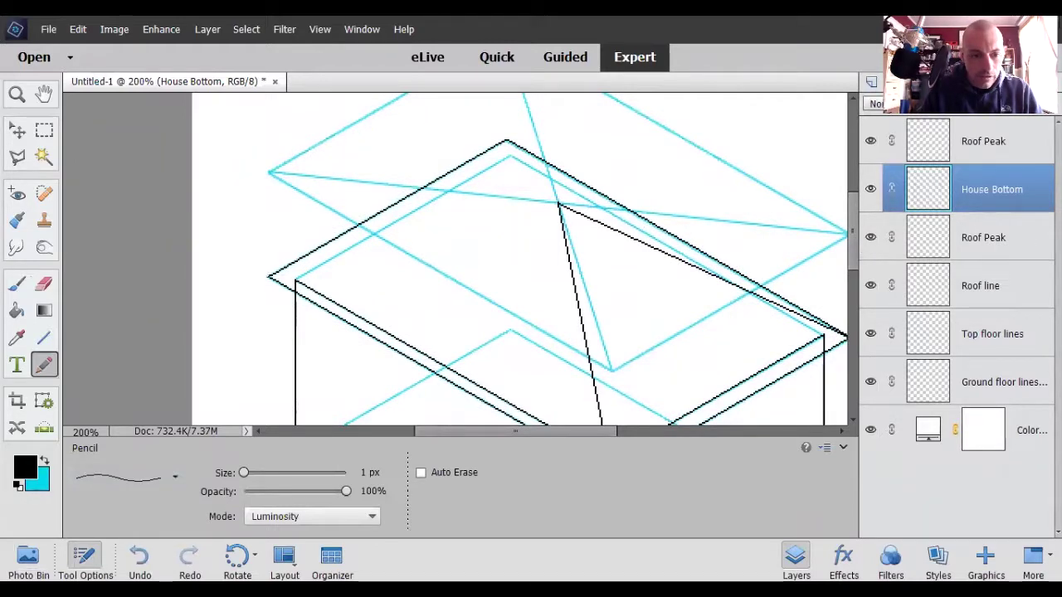
left_click(557, 204, "shift")
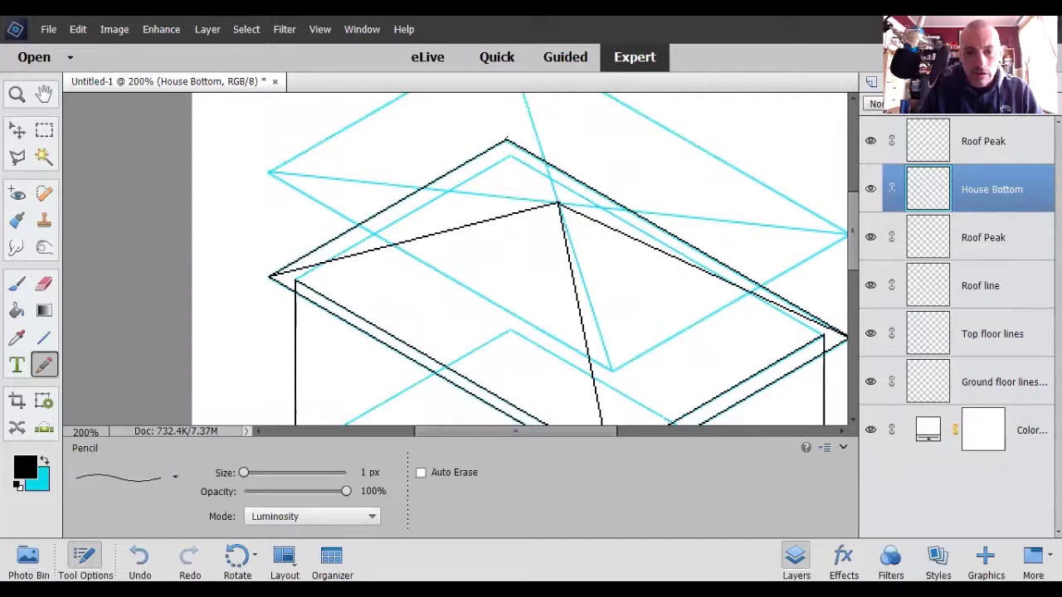
left_click(507, 141, "shift")
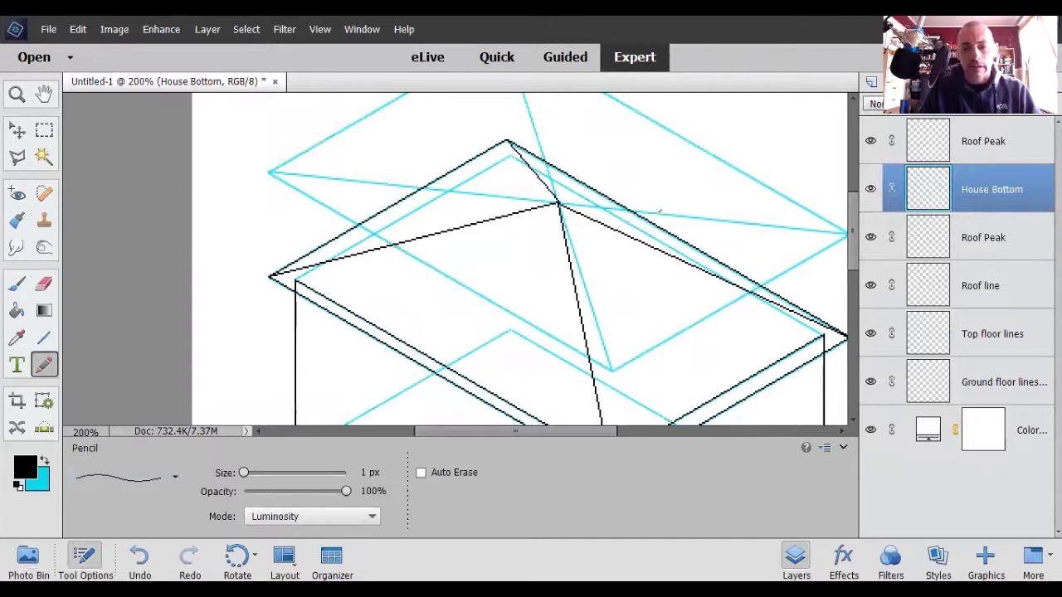
- Hide the cyan guide layers: Ground floor lines, Top floor lines, Roof line and the Roof Peak guide below House Bottom
left_click_drag(851, 201, 853, 233)
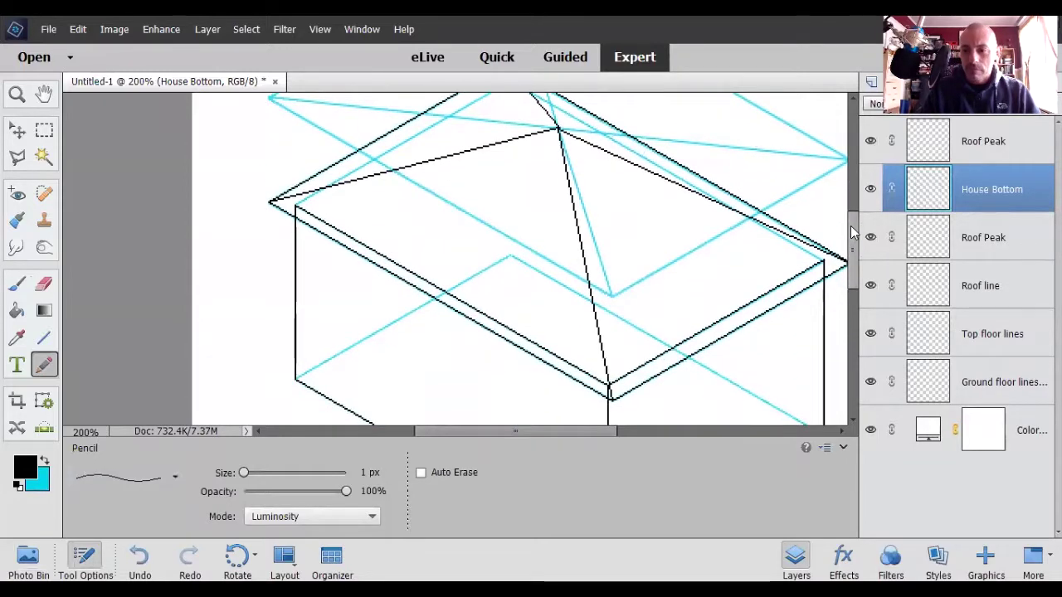
left_click(870, 381)
left_click(870, 334)
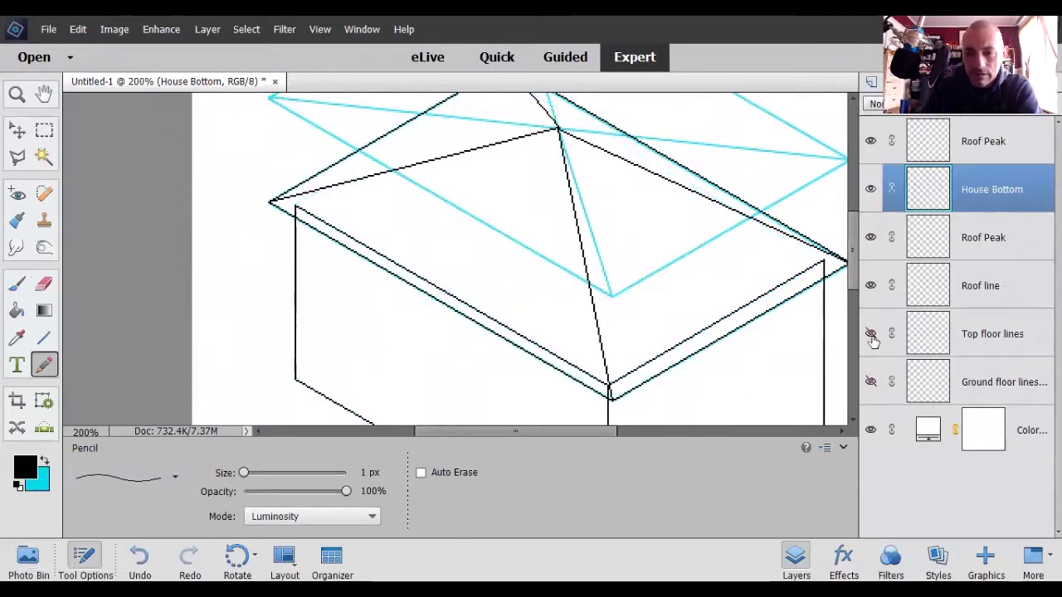
left_click(871, 287)
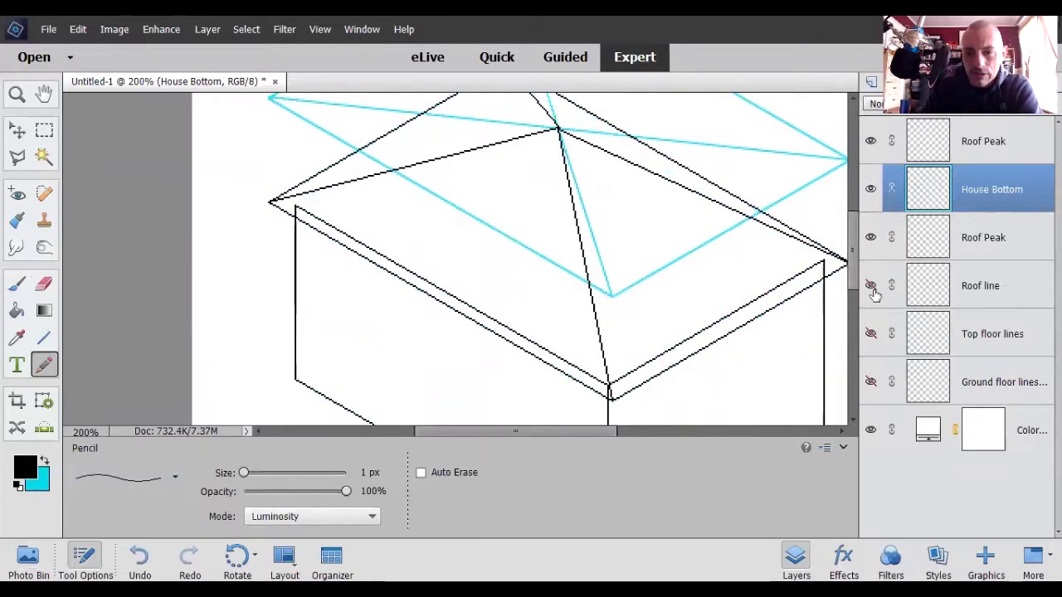
left_click(872, 239)
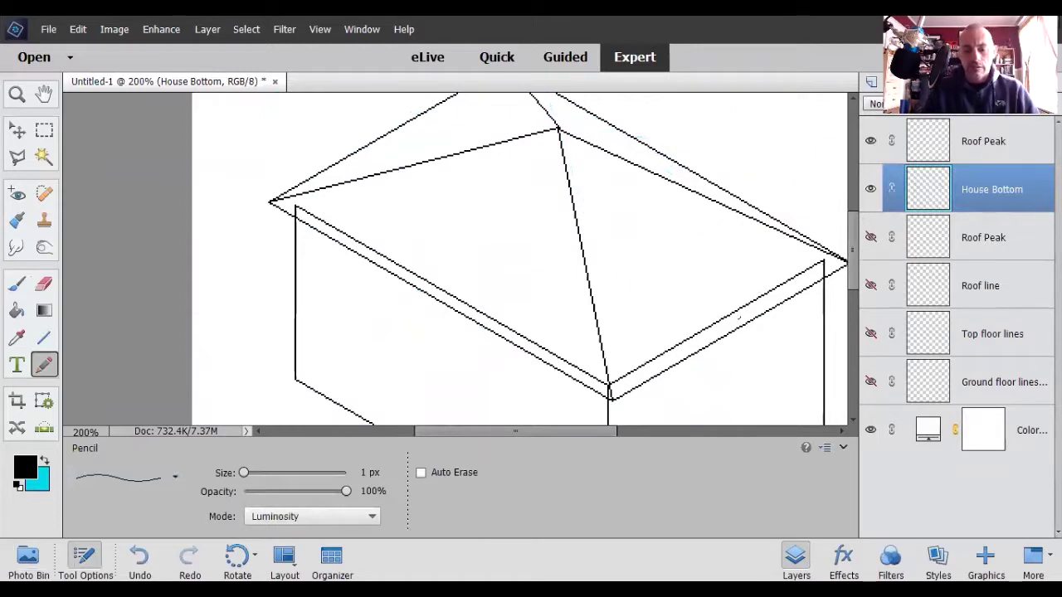
key("ctrl+minus")
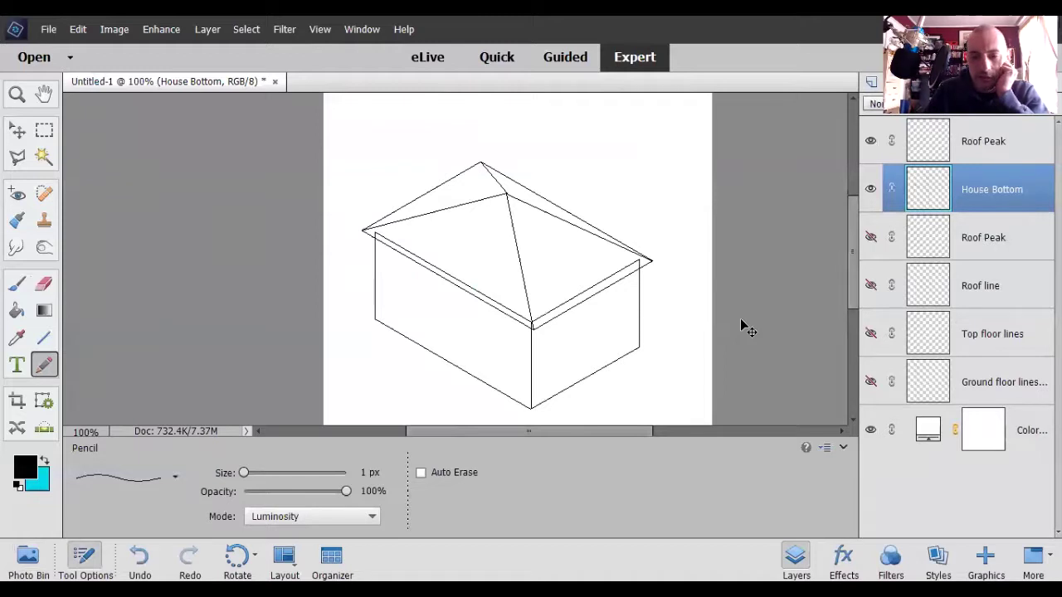
- Select the Roof Peak layer above House Bottom and open the Color Swatches, placed clear of the house drawing
left_click(1004, 146)
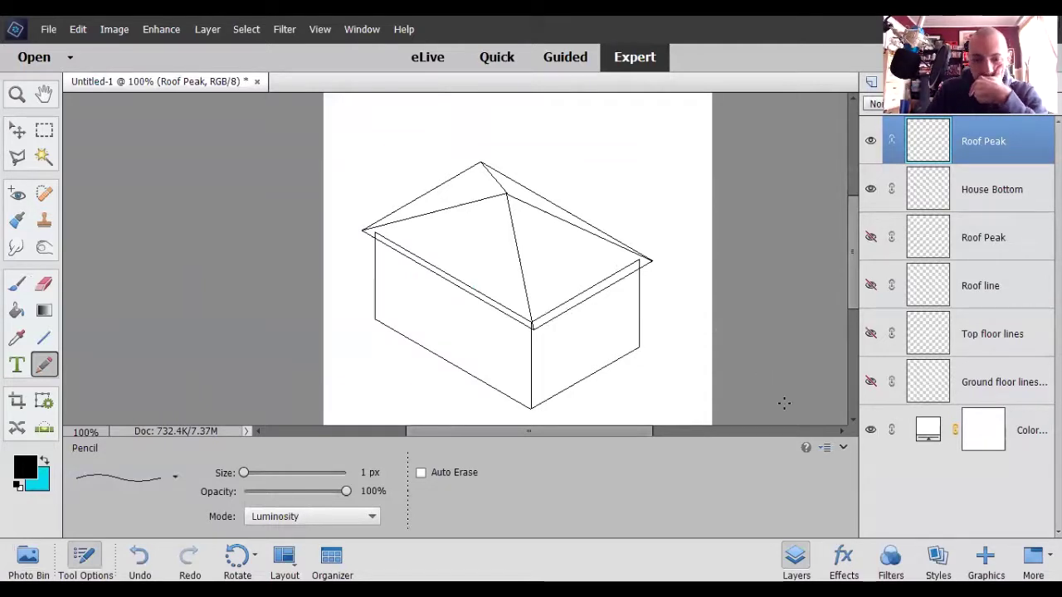
left_click(27, 476)
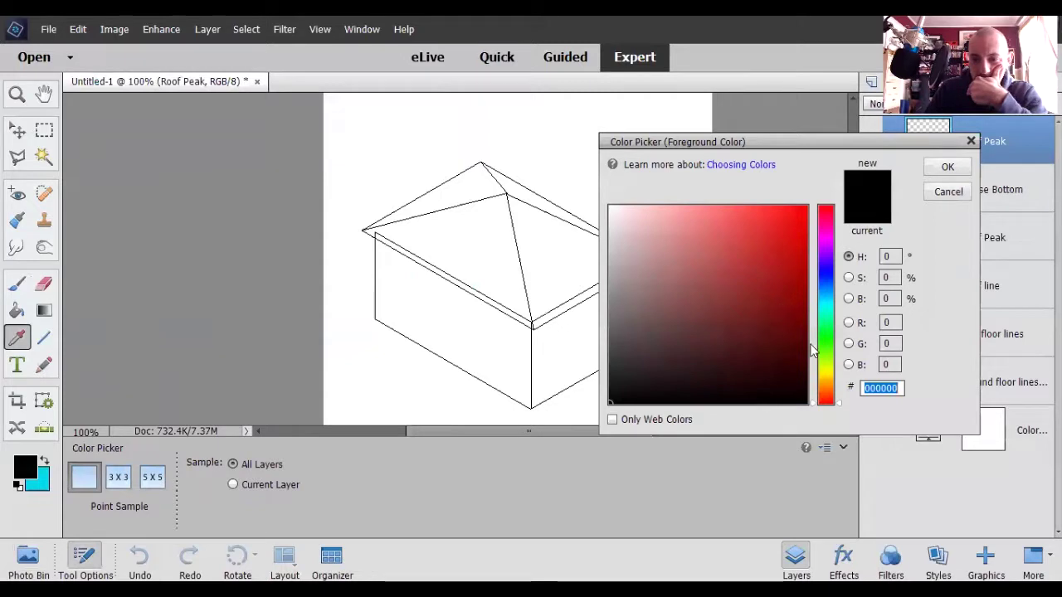
left_click(944, 195)
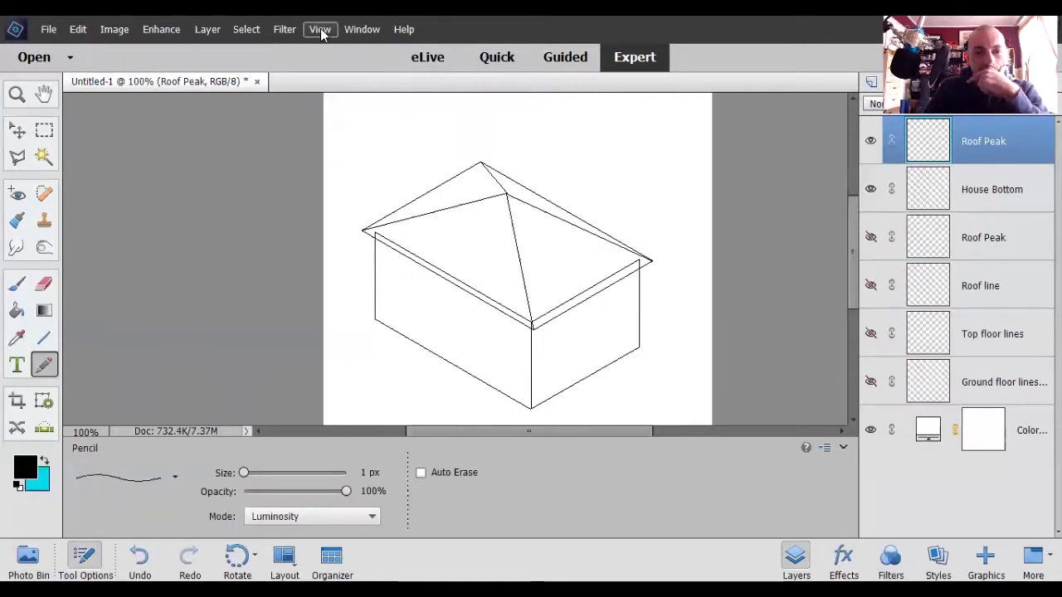
left_click(321, 31)
mouse_move(350, 32)
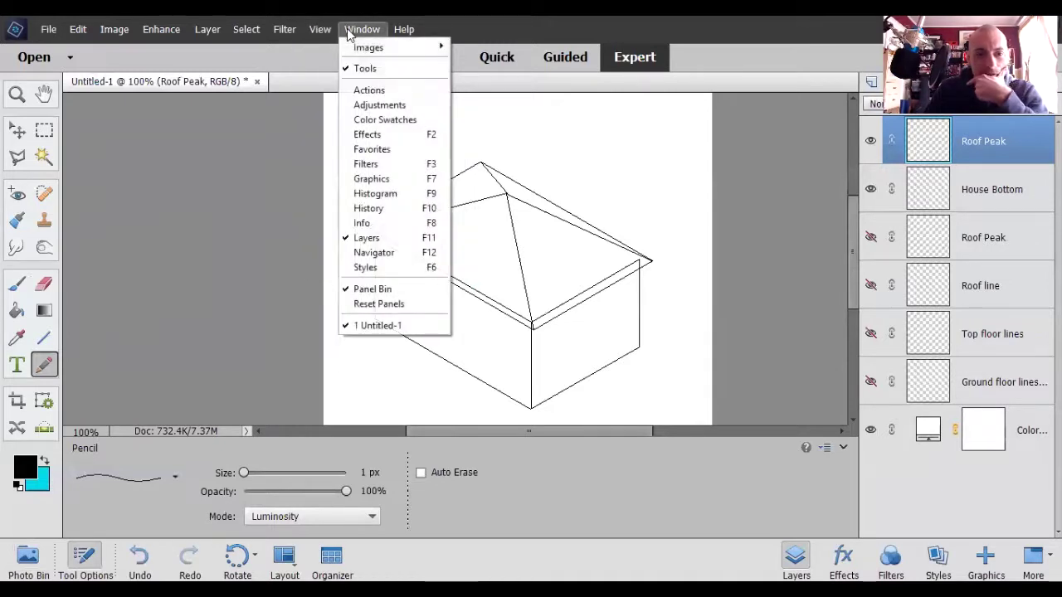
left_click(362, 121)
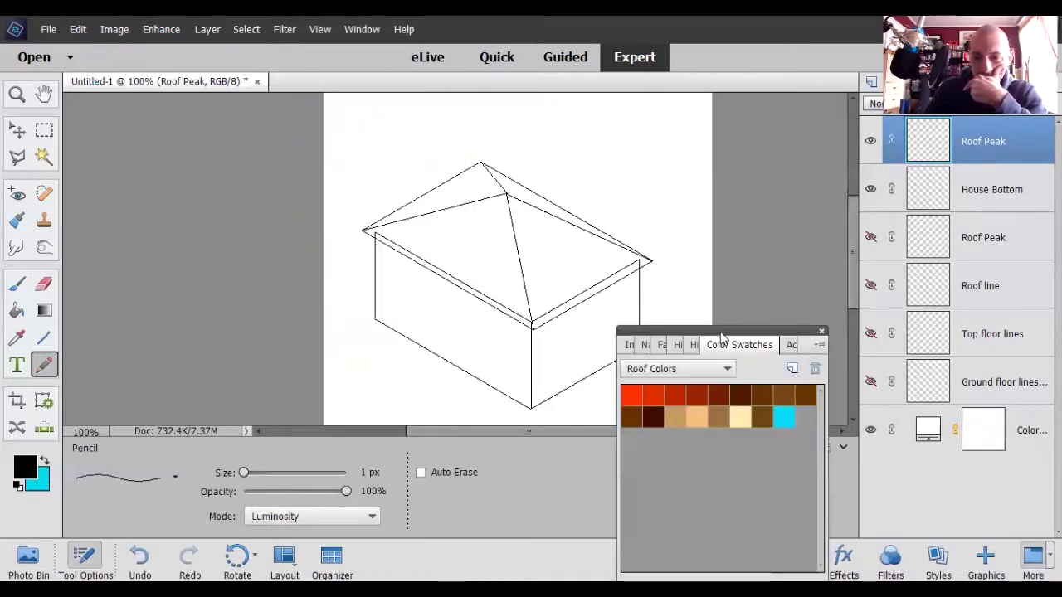
left_click_drag(725, 333, 894, 297)
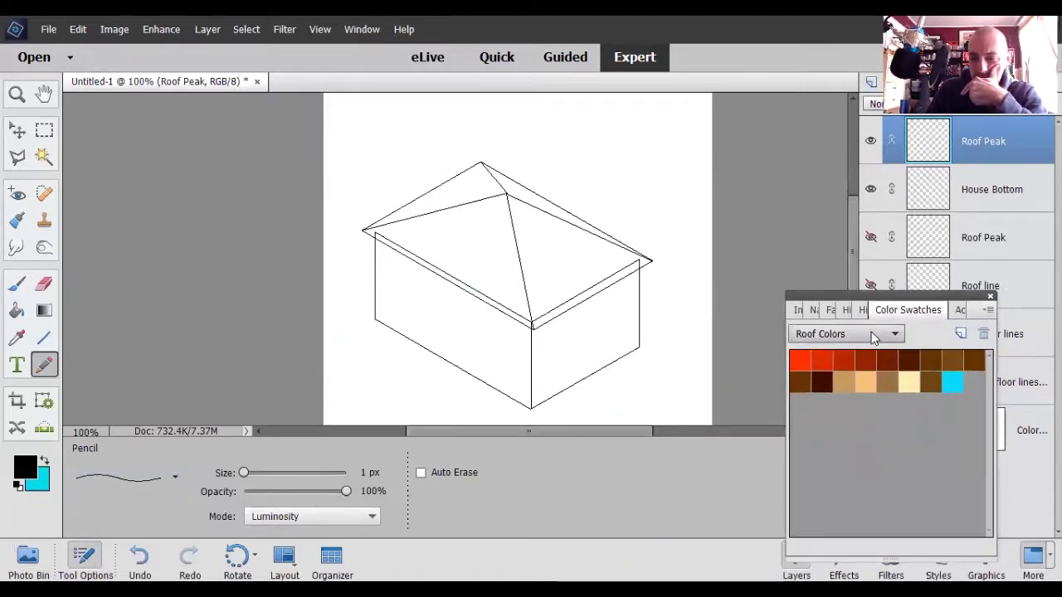
- Show the Roof Colors swatch set and make its third swatch, a dark red, the foreground color
left_click(872, 335)
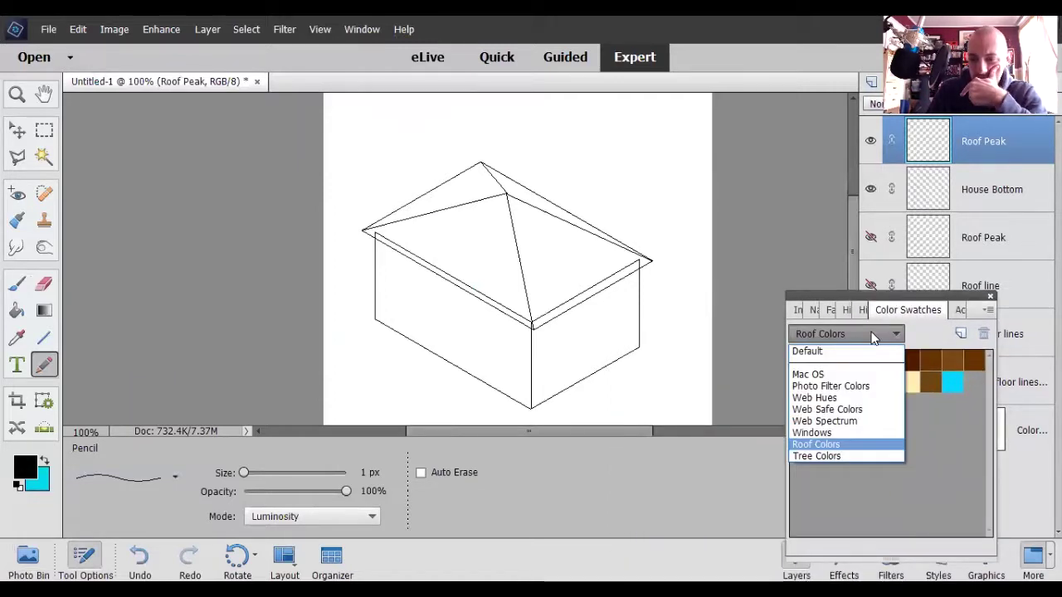
left_click(931, 418)
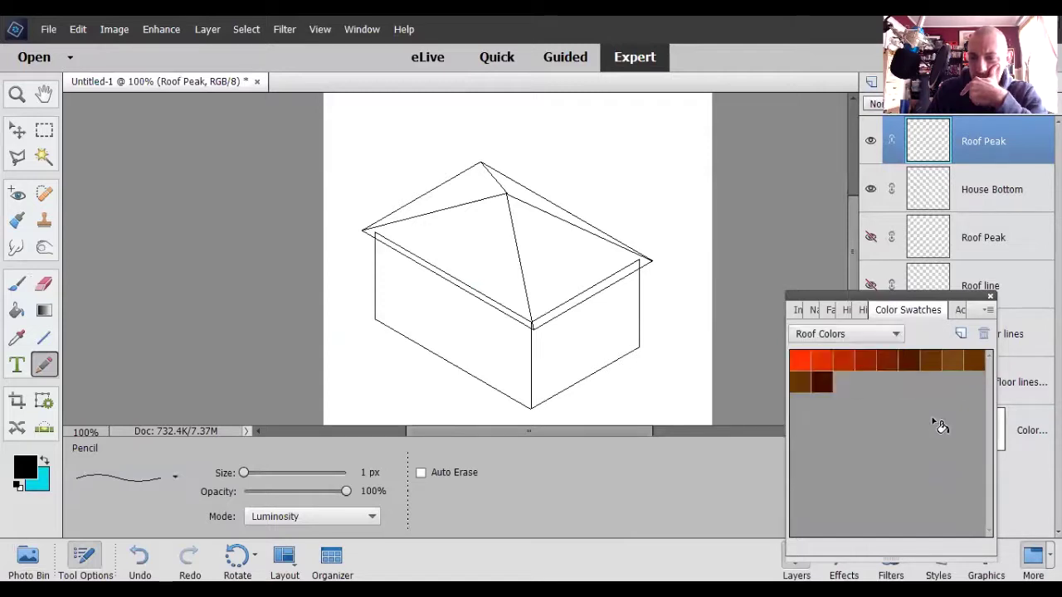
left_click(865, 333)
left_click(833, 450)
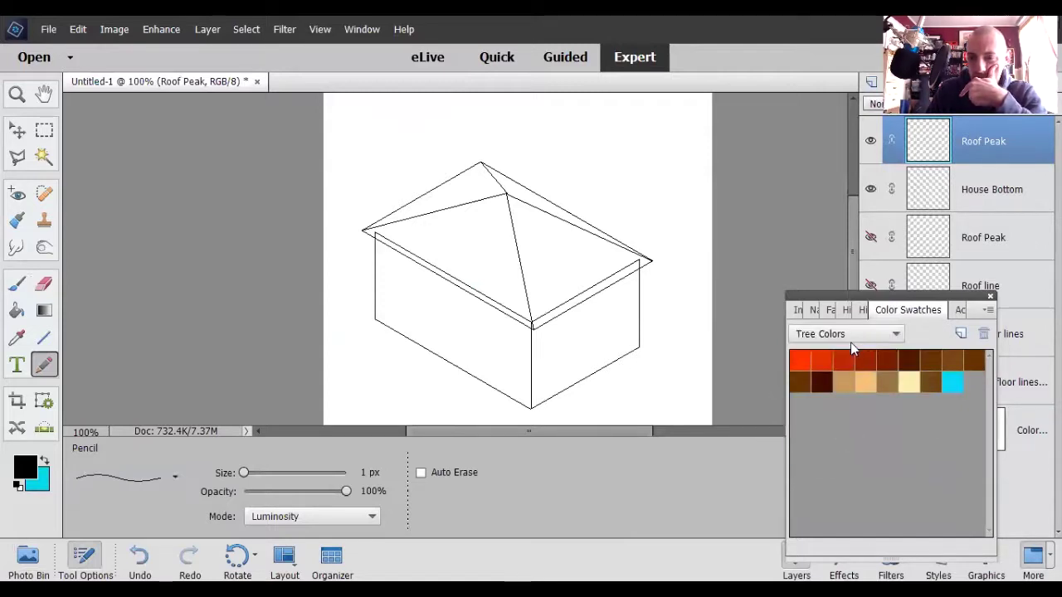
left_click(850, 341)
left_click(833, 444)
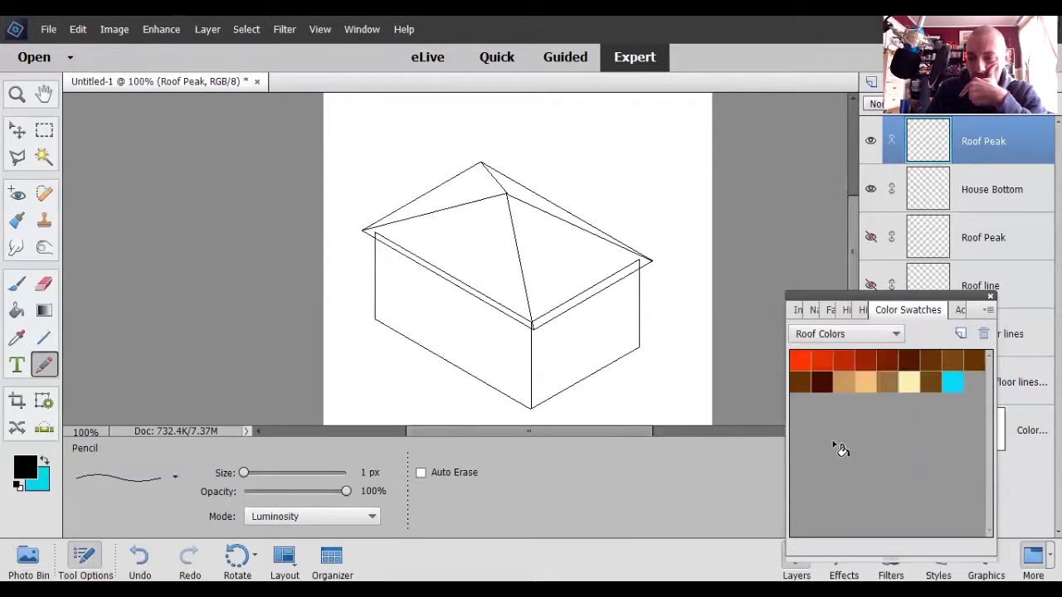
left_click(846, 359)
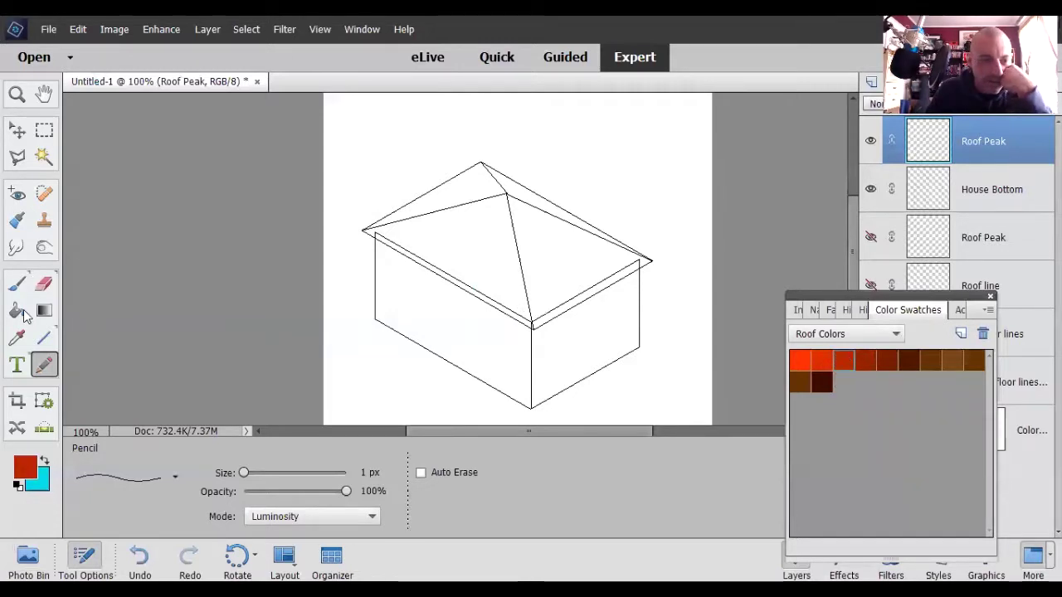
- Try to fill the roof with dark red using the Paint Bucket on the Roof Peak layer, and undo the fill
key("k")
left_click(569, 262)
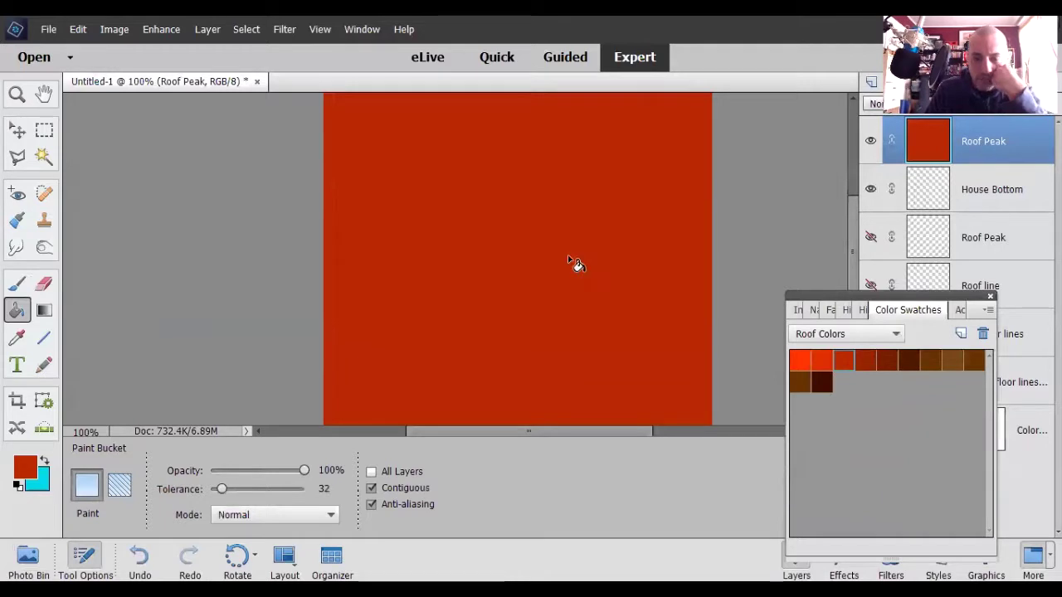
key("ctrl+z")
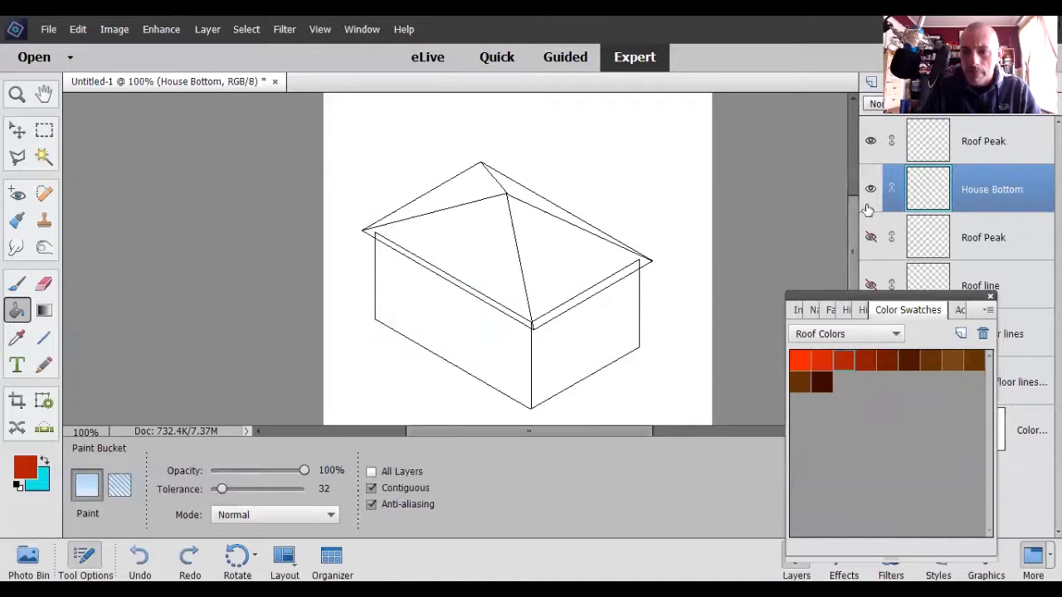
- Check what the Roof Peak and House Bottom layers contain using the Move tool's bounding box
key("alt+bracketright")
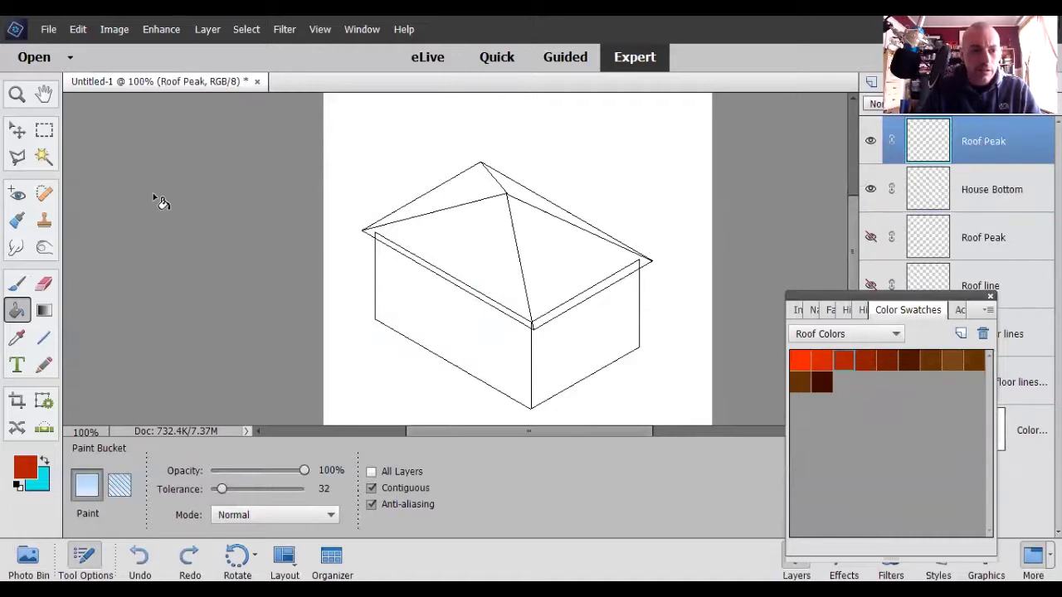
left_click(17, 130)
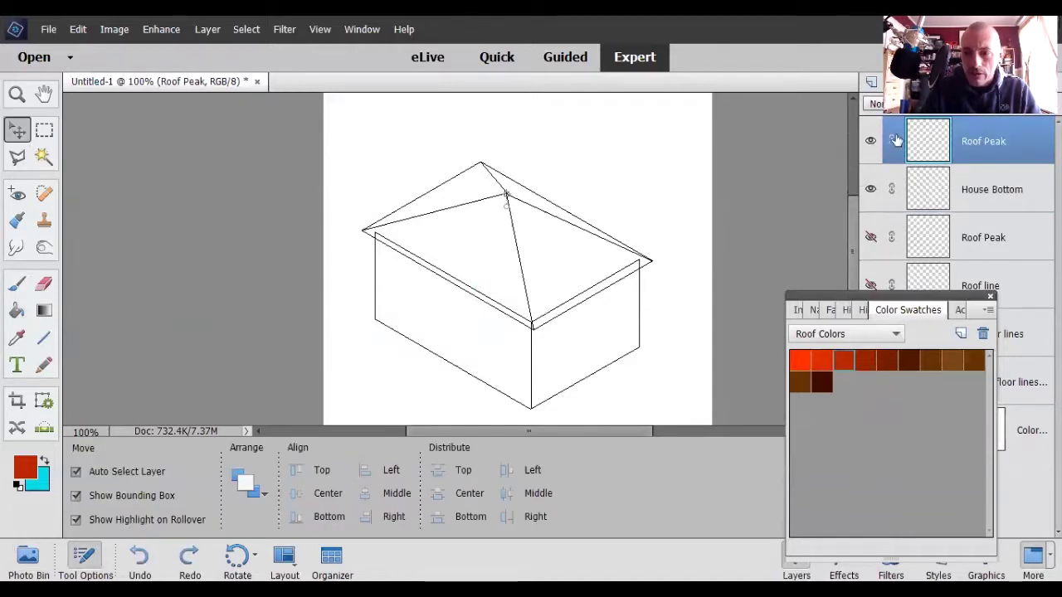
left_click(982, 187)
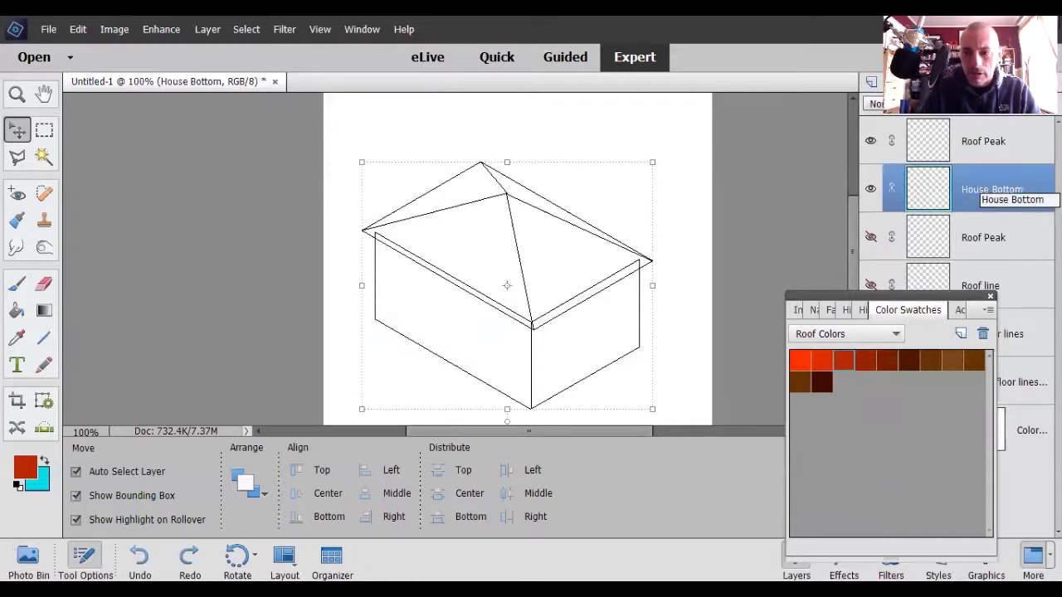
left_click(981, 243)
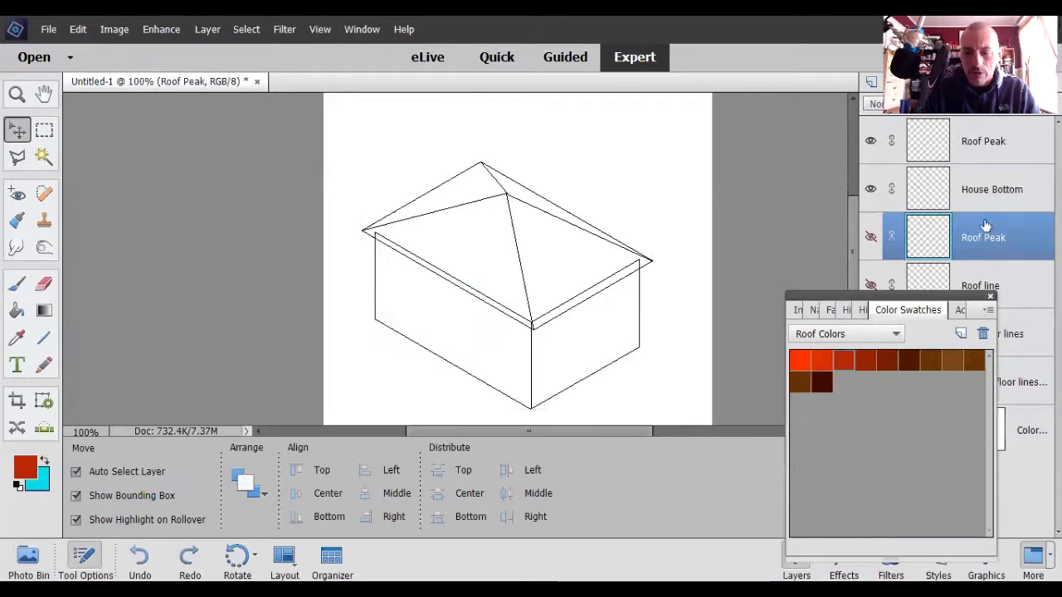
left_click(981, 199)
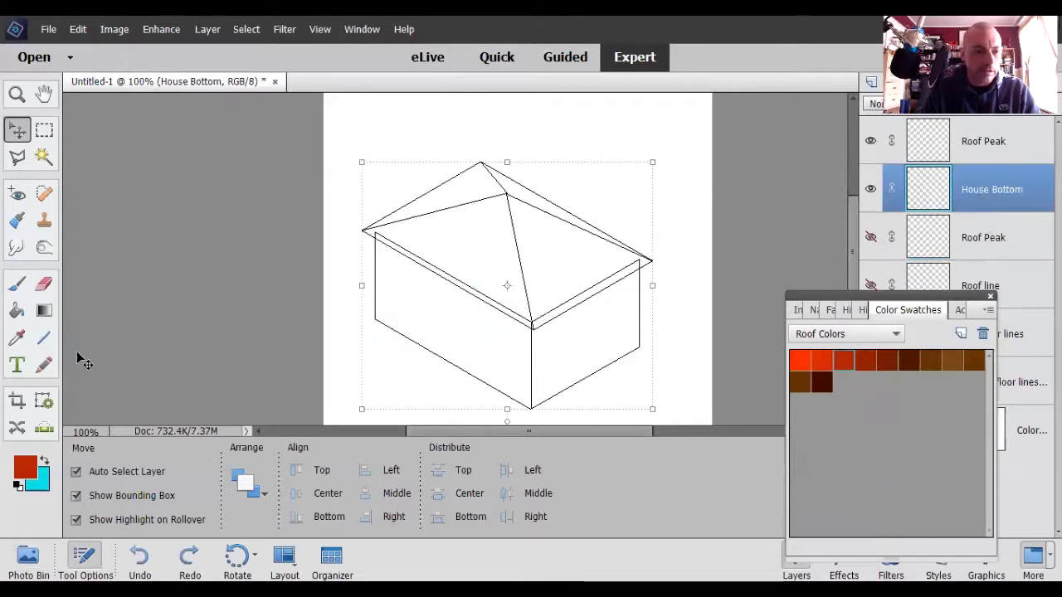
- Set up the 1 px Pencil on the Roof Peak layer above House Bottom, with the roof magnified to 300%
left_click(46, 339)
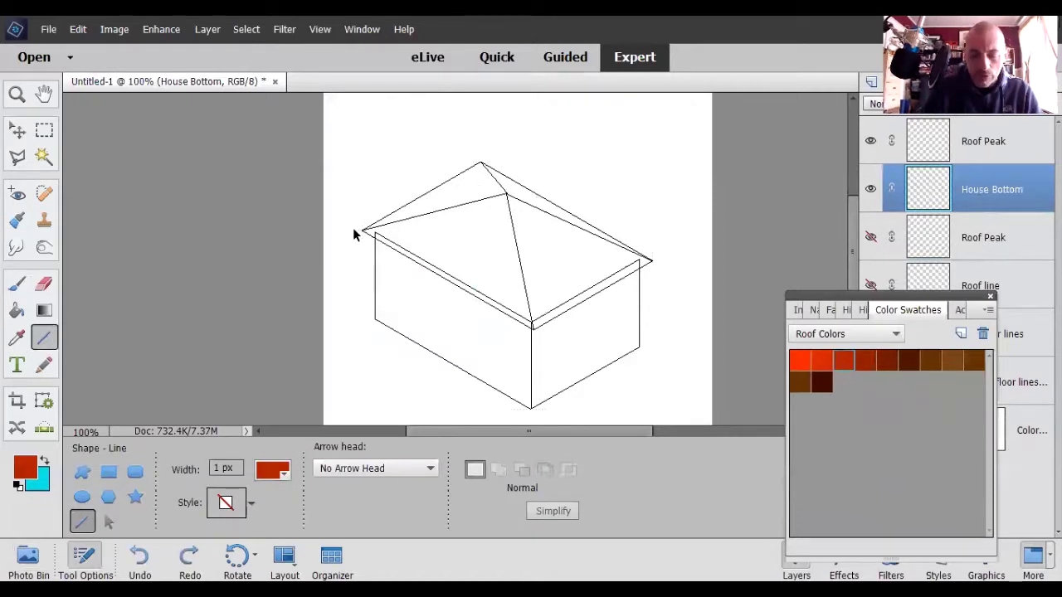
key("ctrl+equal")
key("ctrl+equal")
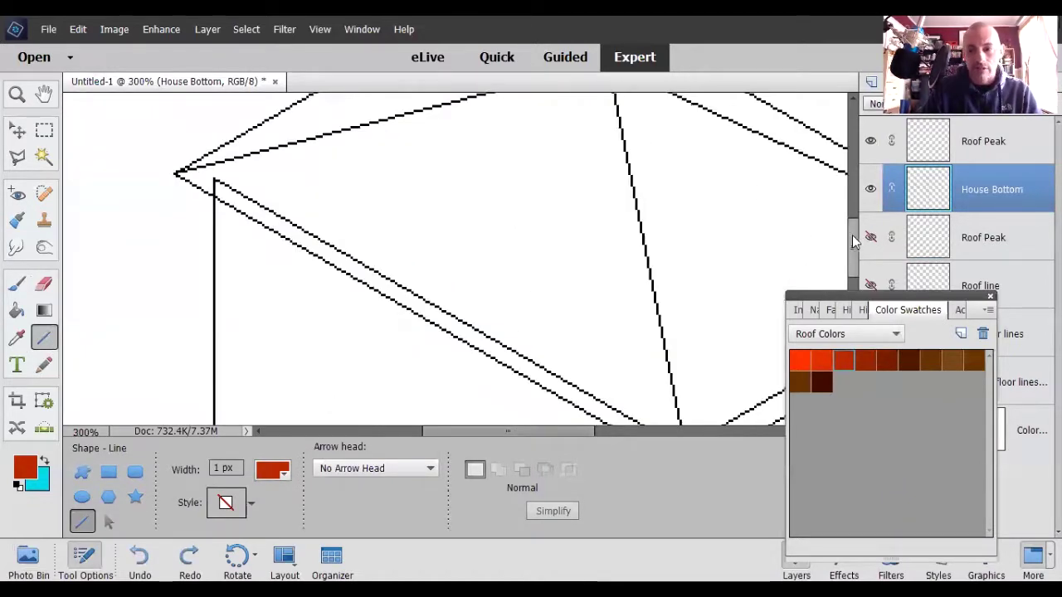
left_click_drag(855, 238, 855, 192)
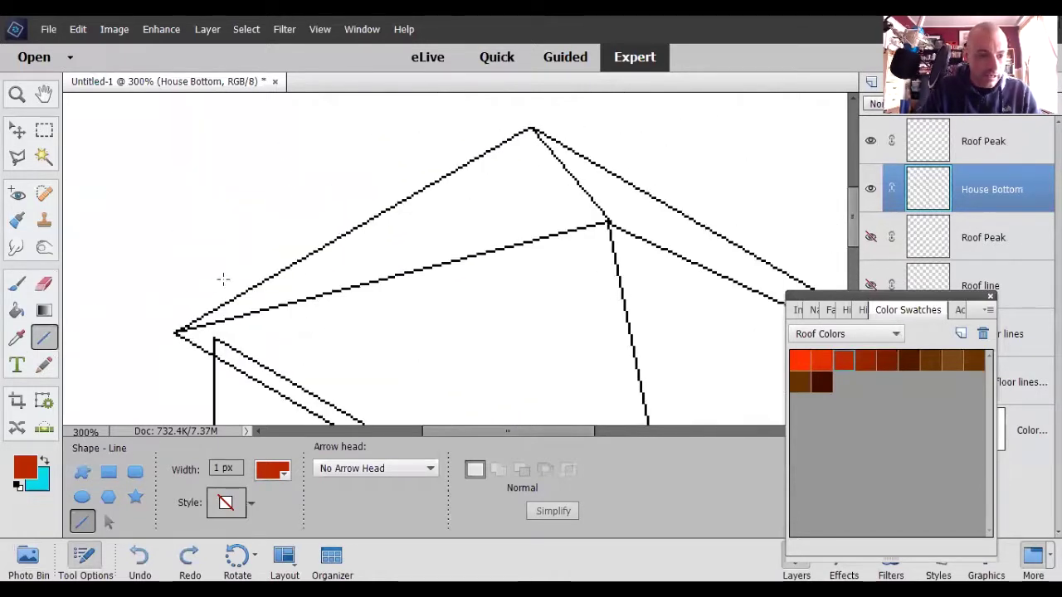
left_click(44, 365)
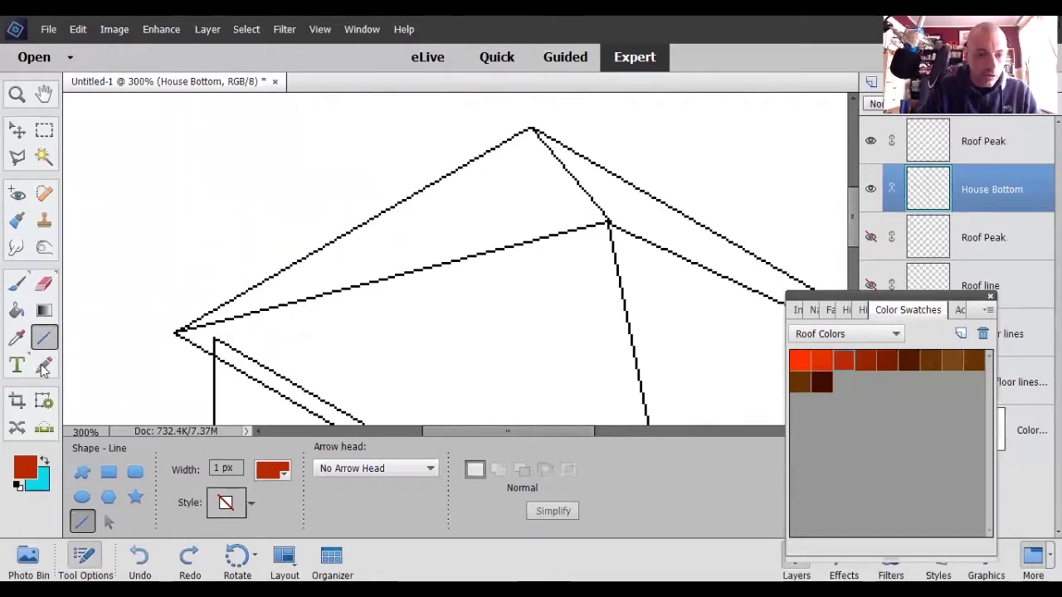
left_click(977, 134)
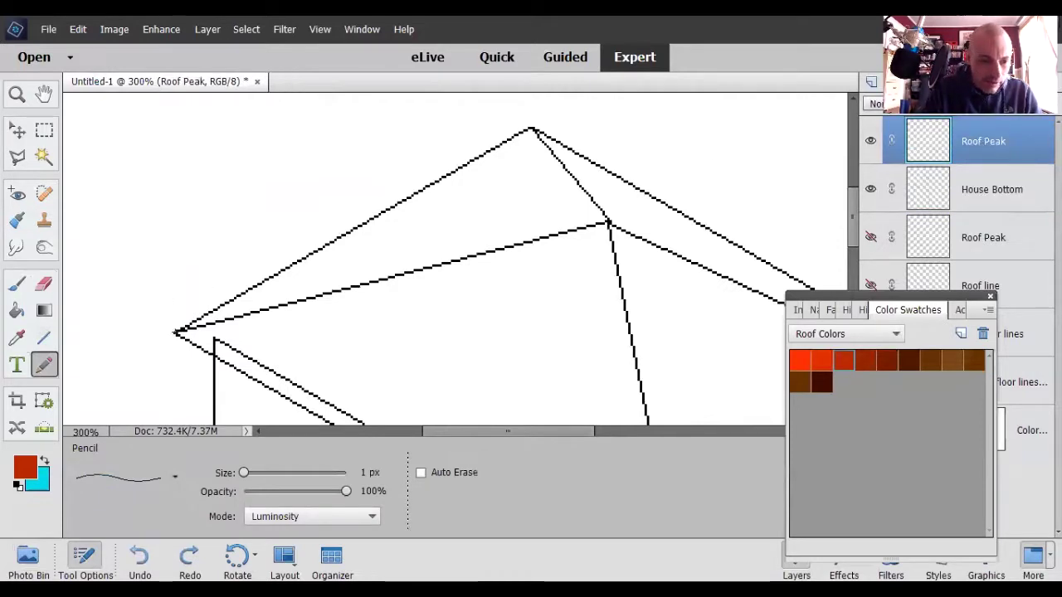
- Try tracing the roof outline from its left corner to its back corner in dark red, and undo the Pencil marks
left_click(174, 332)
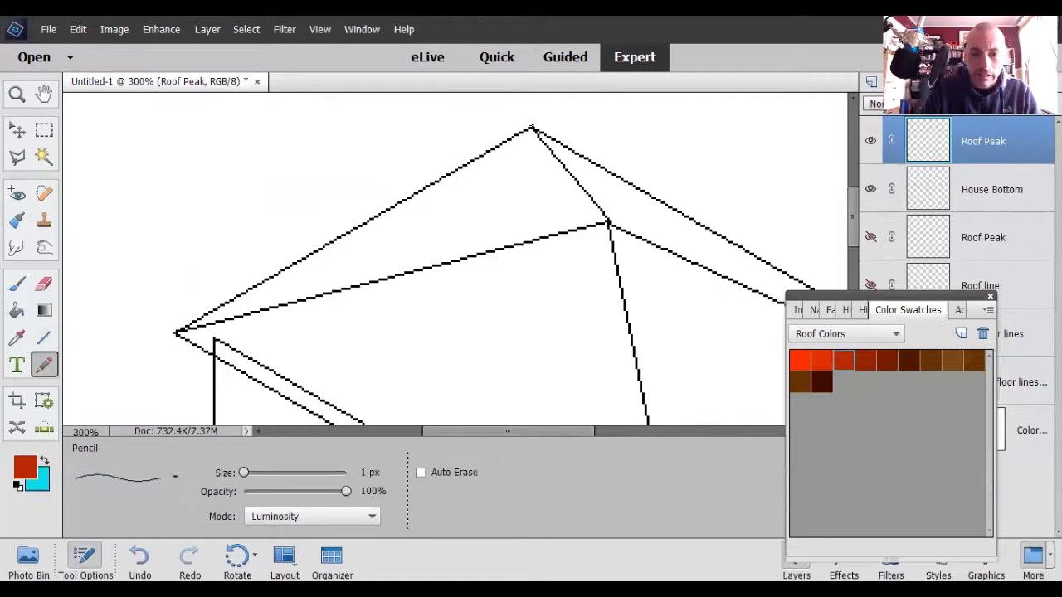
left_click(531, 128, "shift")
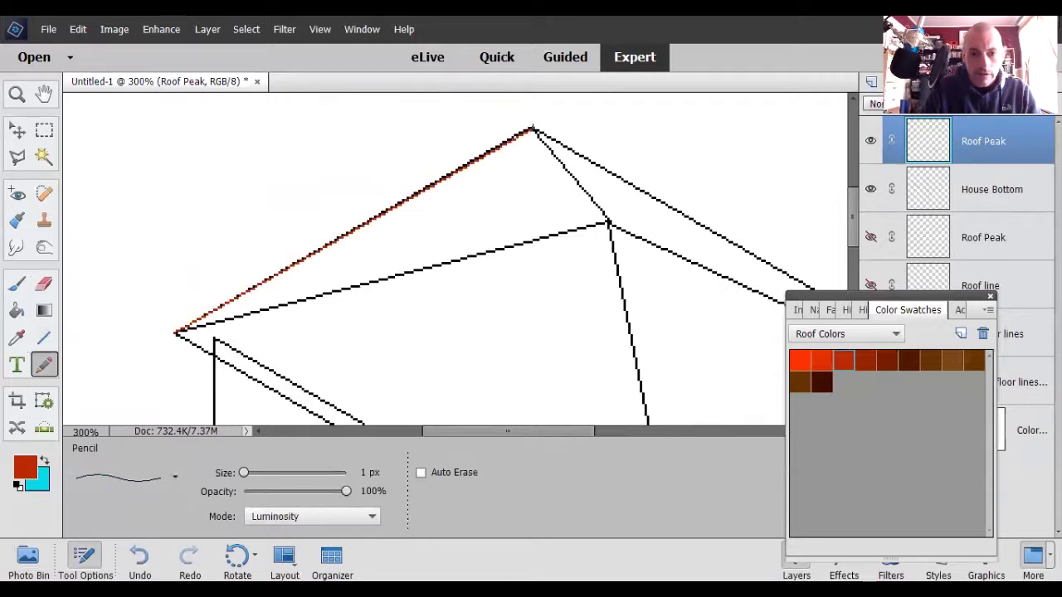
key("ctrl+z")
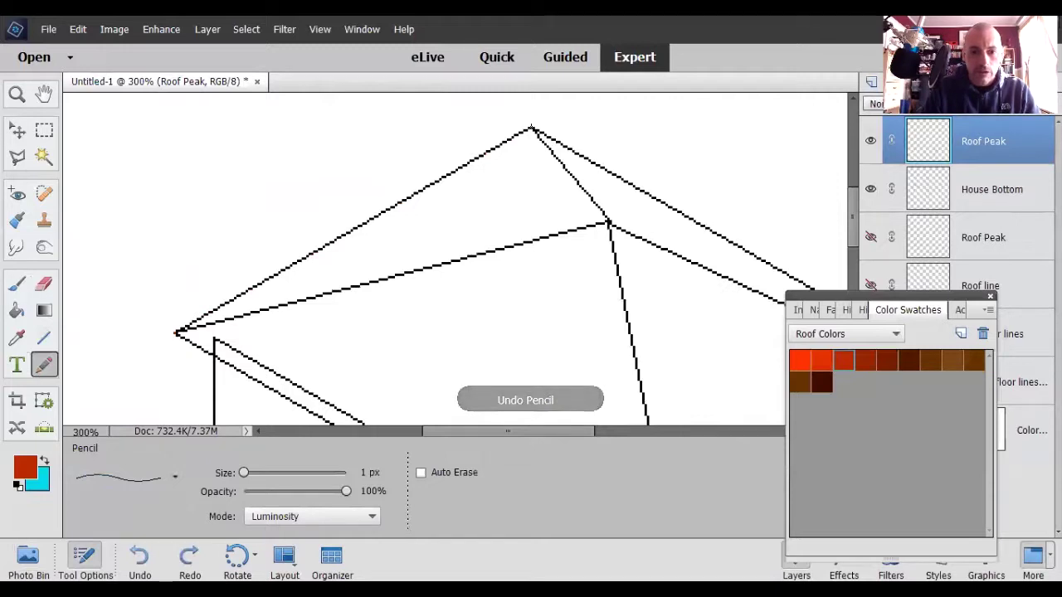
left_click(532, 130)
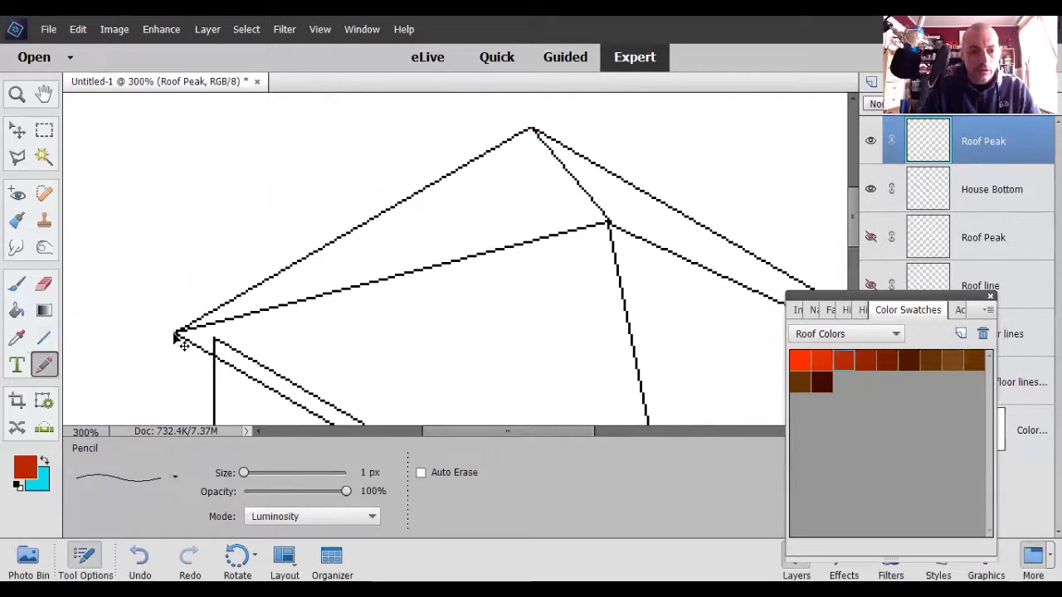
key("ctrl+z")
key("ctrl+shift+n")
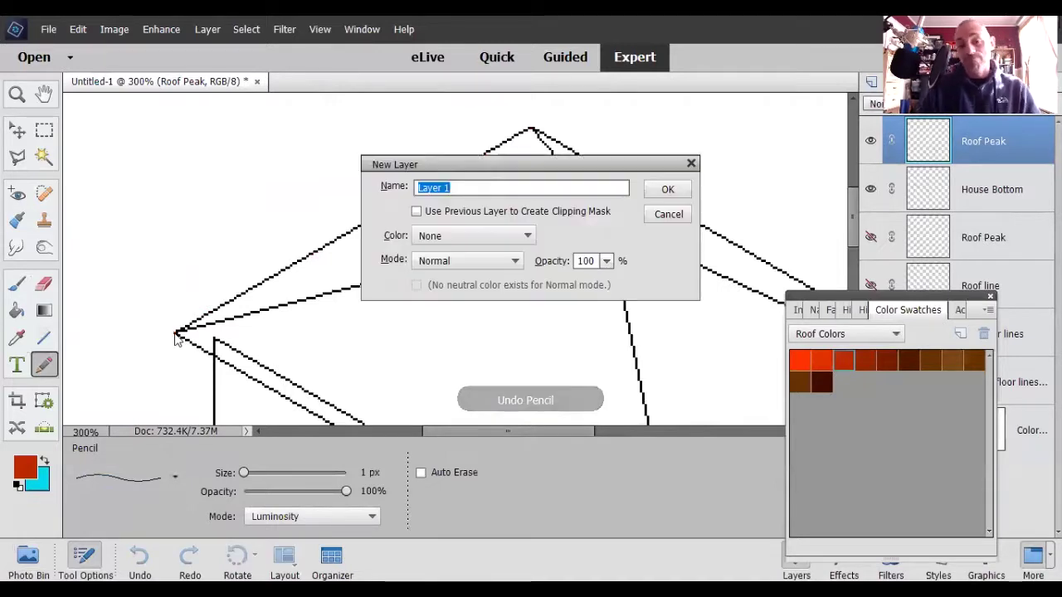
type("Roof")
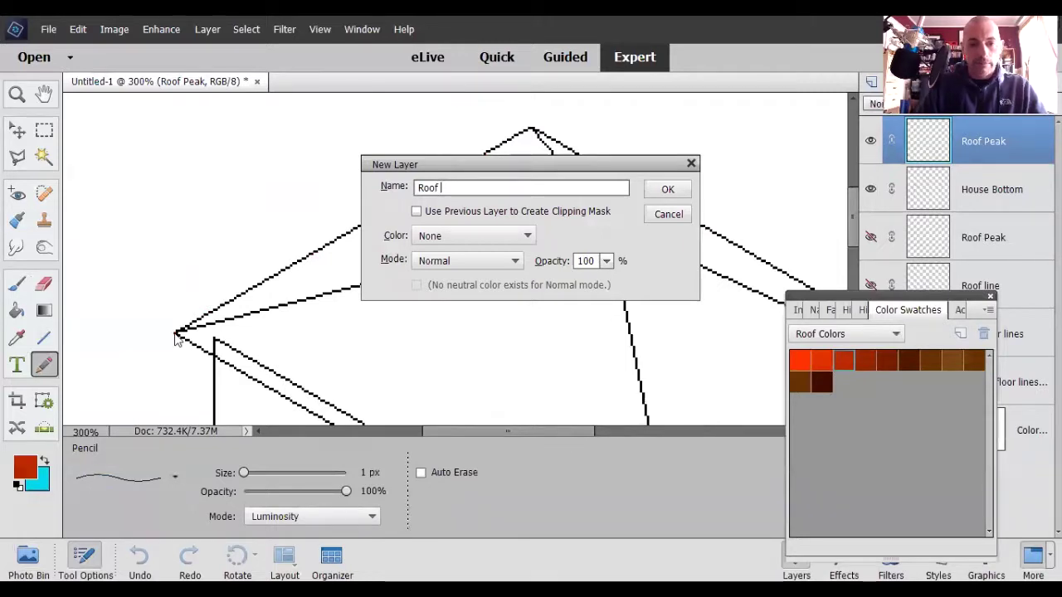
key("Escape")
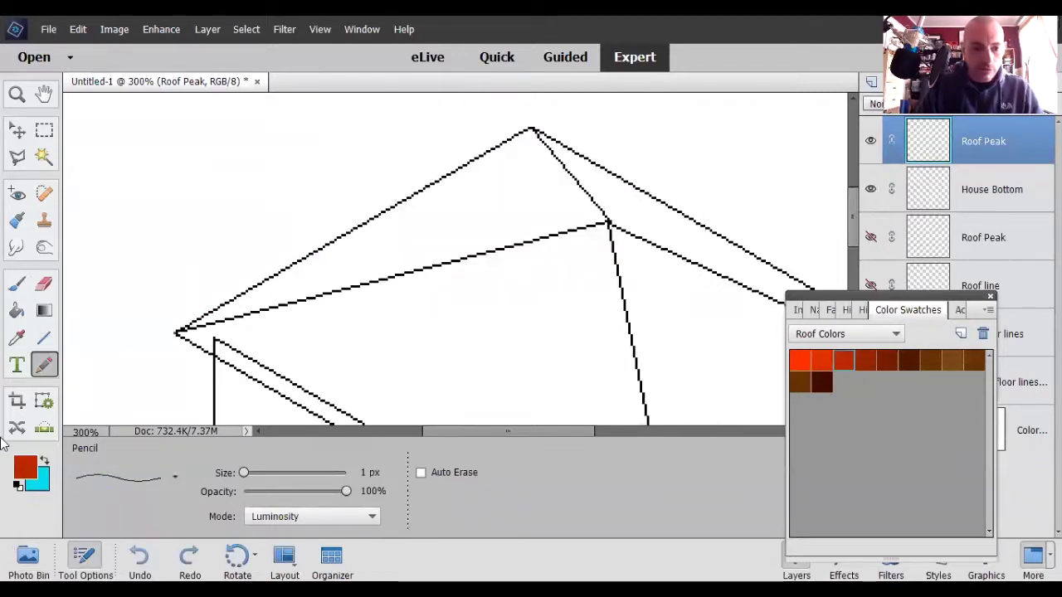
- Draw a dark red Pencil line from the roof outline's left corner to its back corner, and move the Color Swatches farther off the canvas
left_click(175, 331)
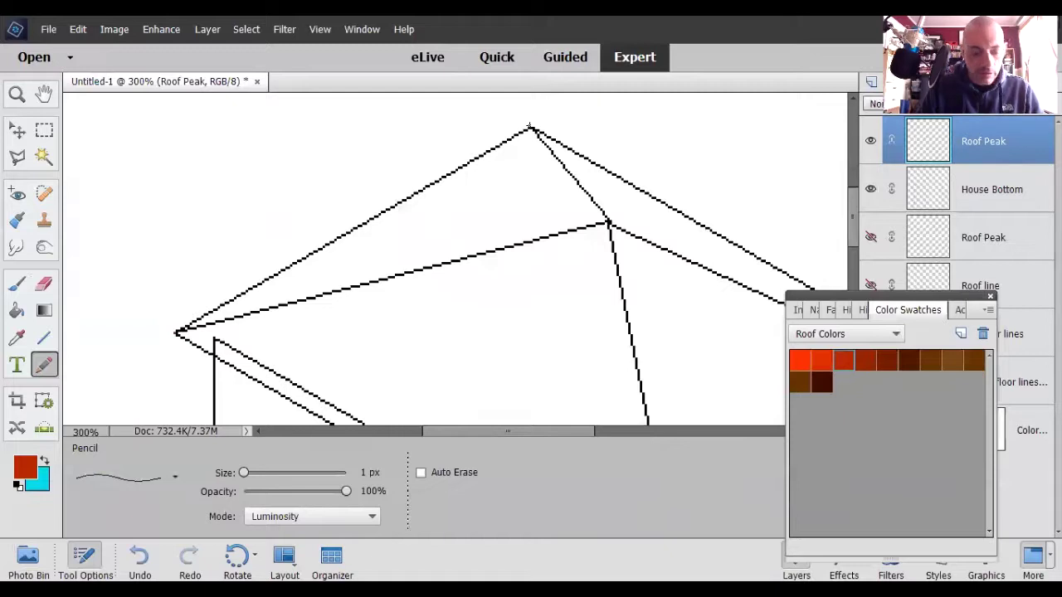
left_click(529, 126, "shift")
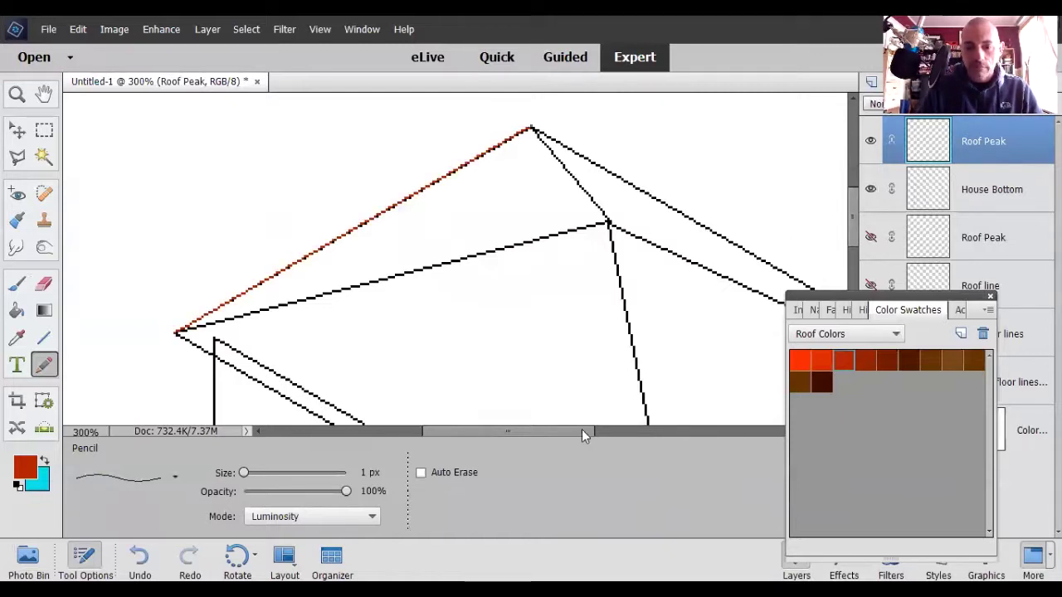
left_click_drag(581, 428, 704, 429)
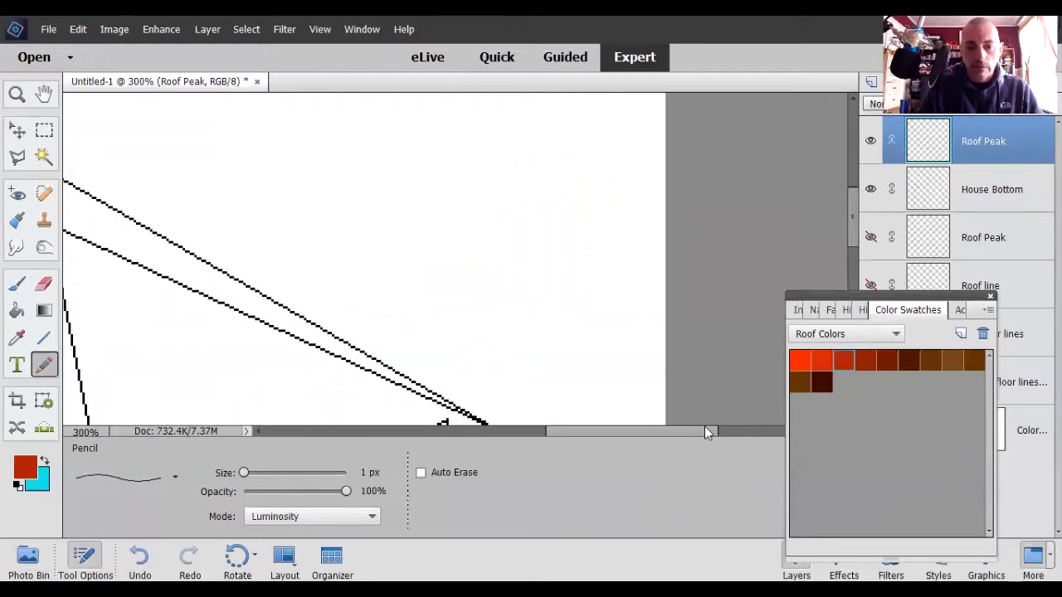
left_click_drag(854, 225, 854, 238)
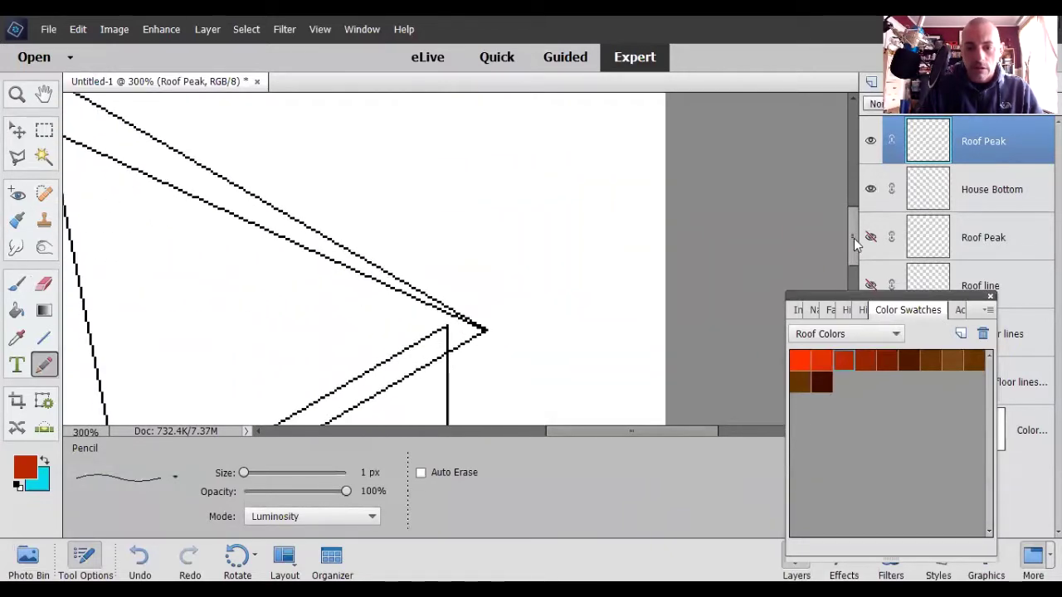
left_click_drag(942, 296, 1029, 286)
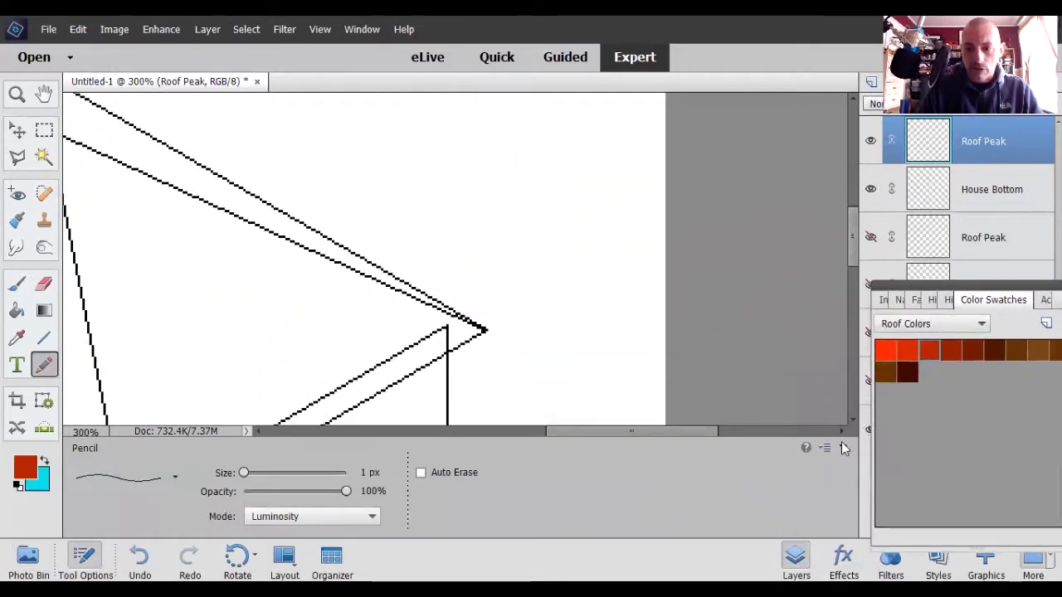
- Try drawing the dark red Pencil line from the roof outline's back corner to its right corner, and undo the Pencil lines
left_click(843, 447)
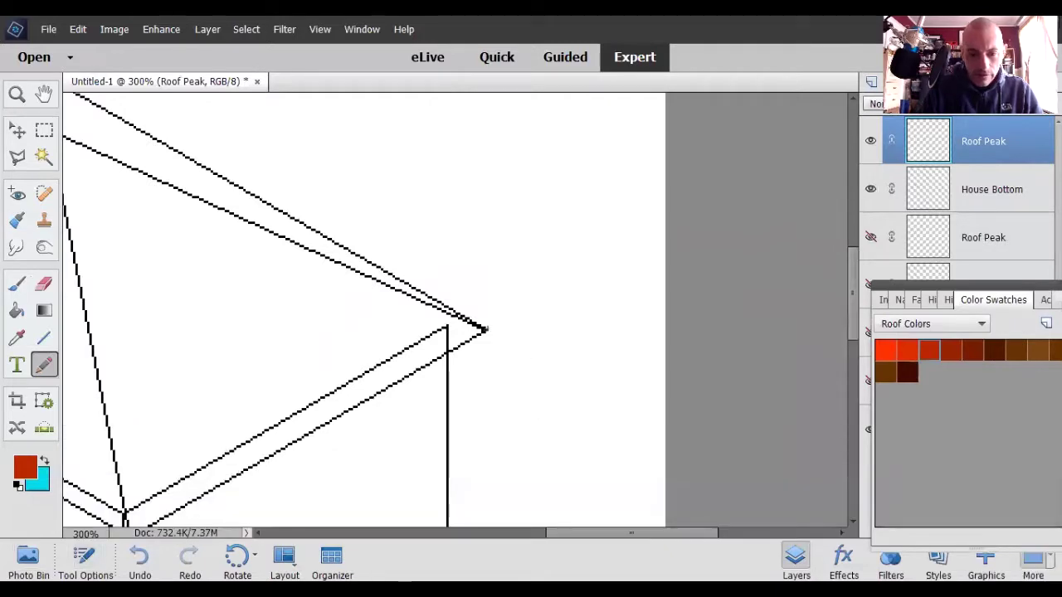
left_click(486, 330, "shift")
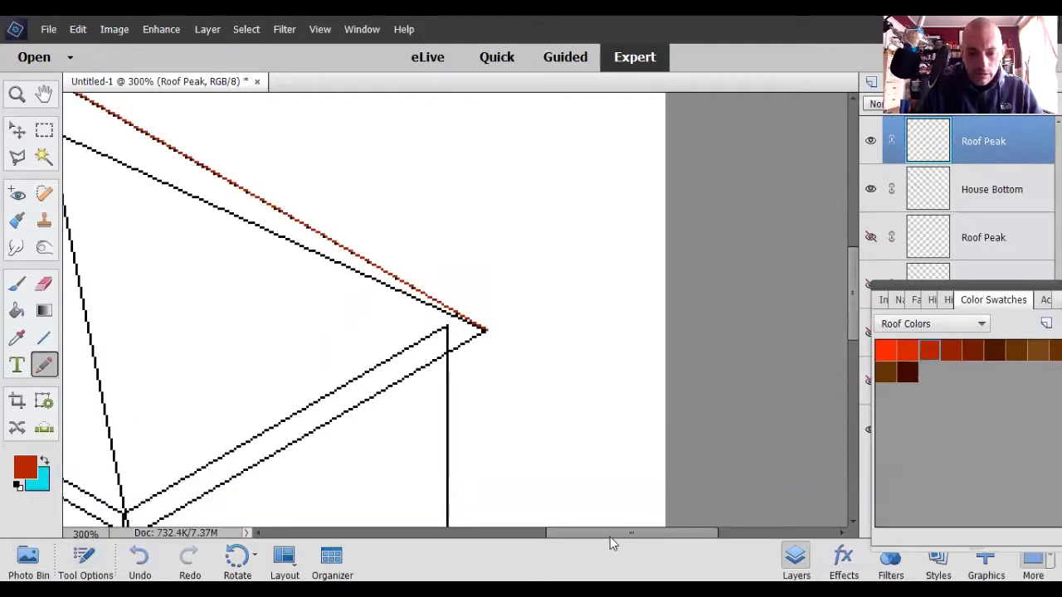
left_click_drag(599, 537, 535, 537)
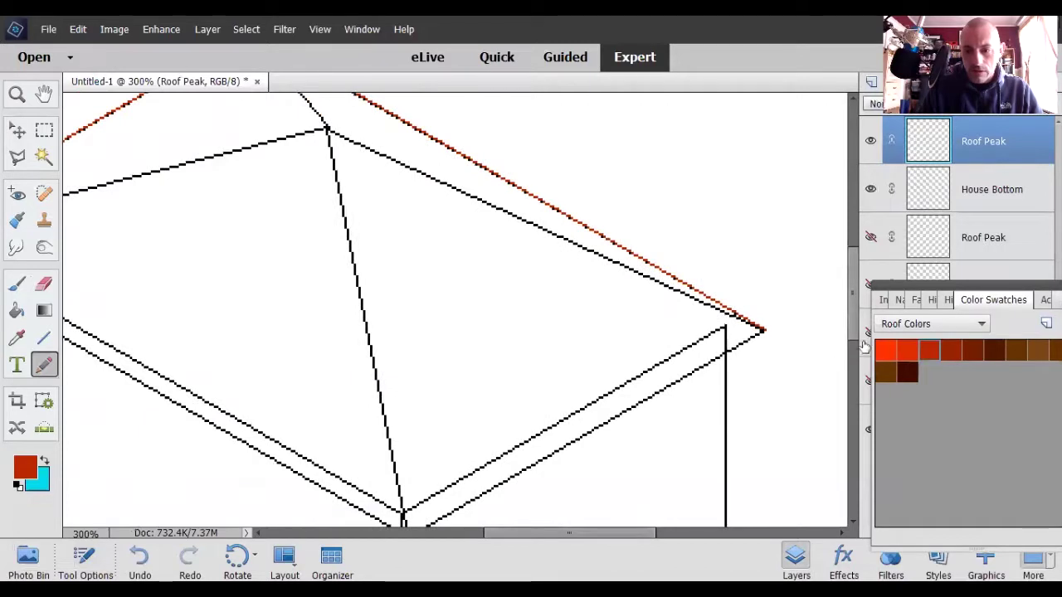
left_click_drag(856, 334, 854, 352)
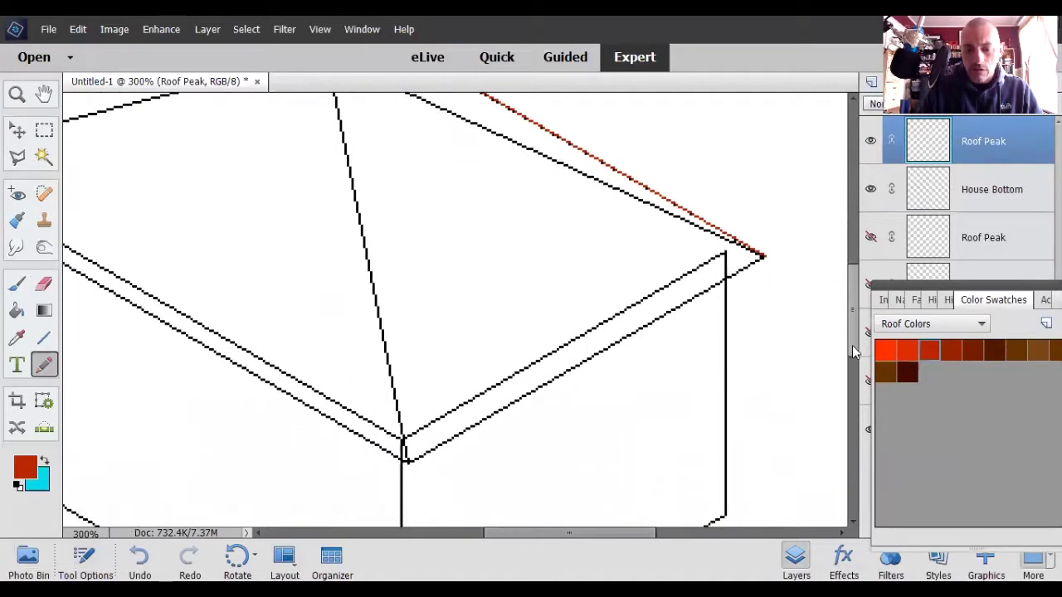
key("ctrl+z")
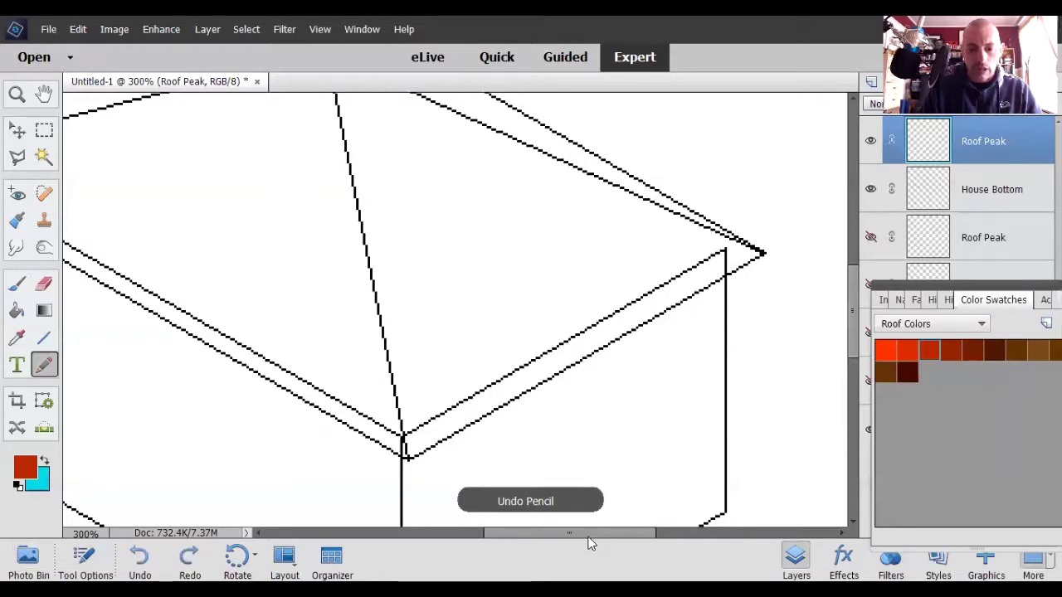
- Reset the colors to black and white, and trace the roof's two rear edges from the left corner to the back and right corners
left_click(451, 534)
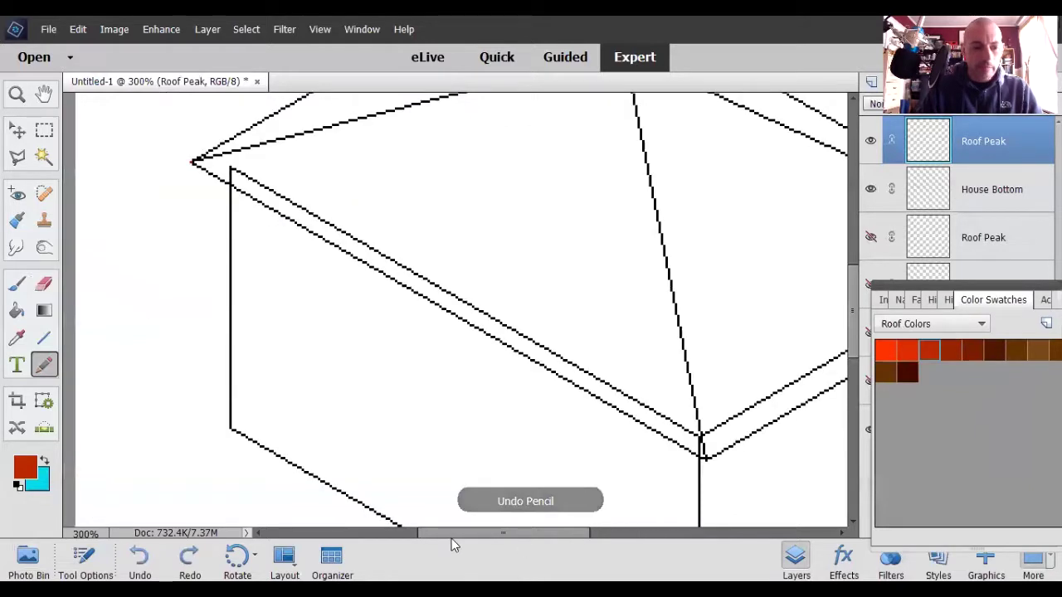
left_click(17, 487)
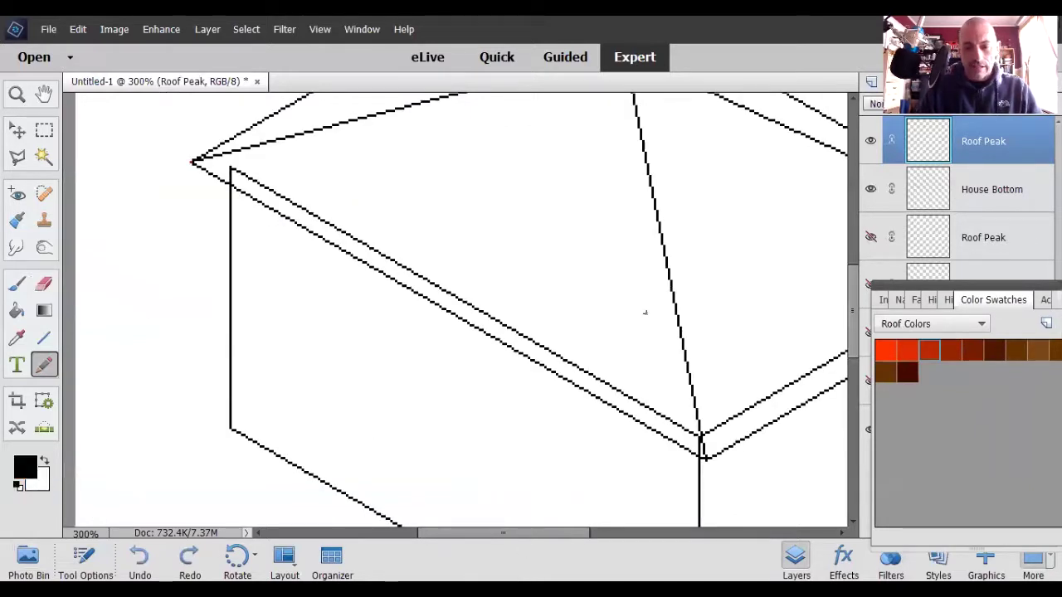
scroll(855, 303, "up", 3)
scroll(854, 302, "up", 1)
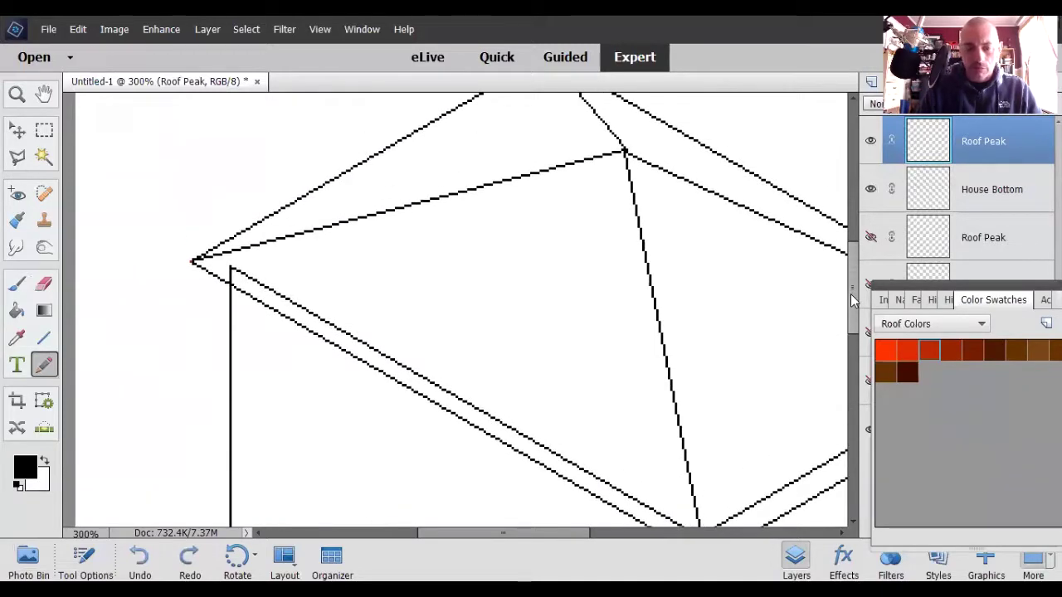
scroll(854, 290, "up", 4)
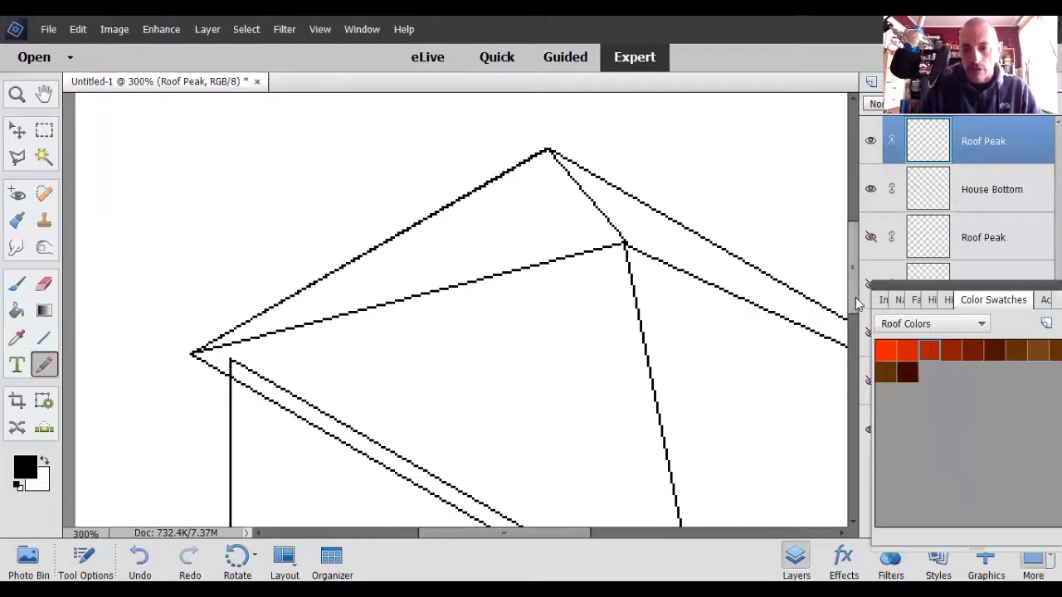
scroll(682, 371, "down", 2)
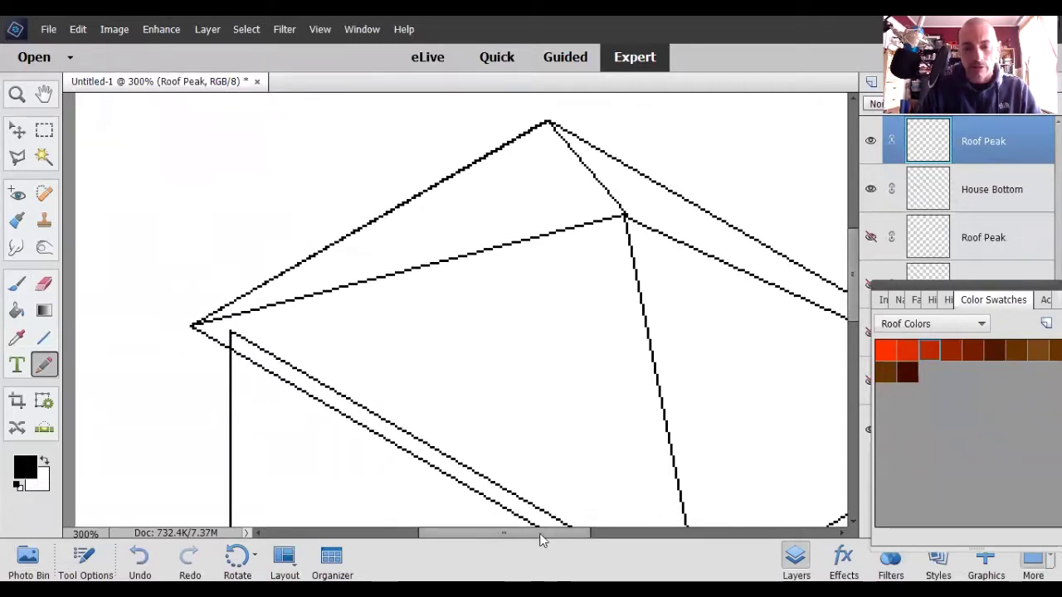
left_click_drag(521, 541, 600, 535)
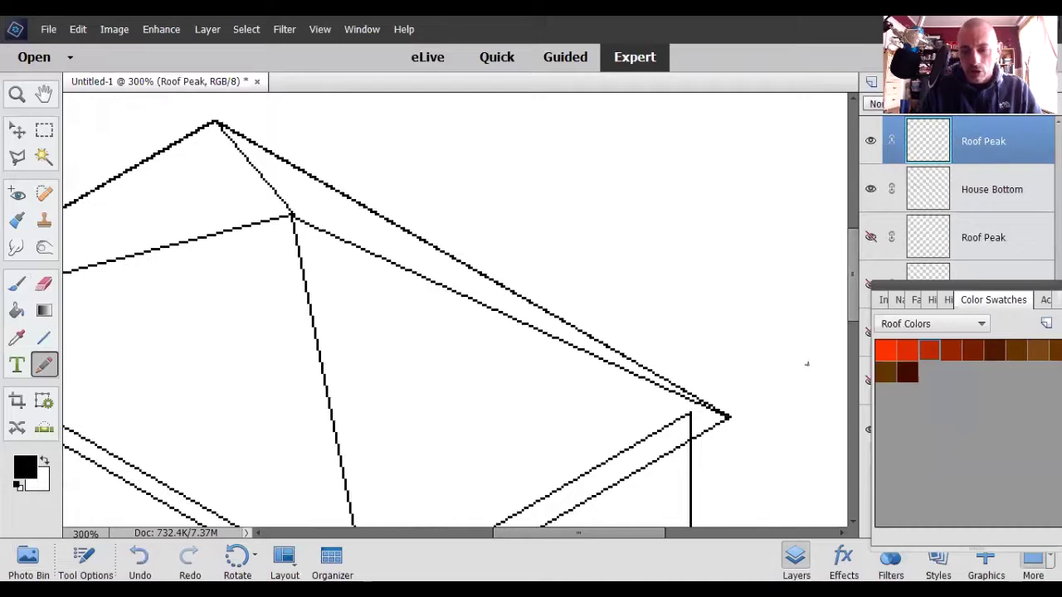
- Trace the roof's two front eaves in black with the Pencil, from the right corner through the front corner to the left corner
left_click_drag(849, 315, 845, 364)
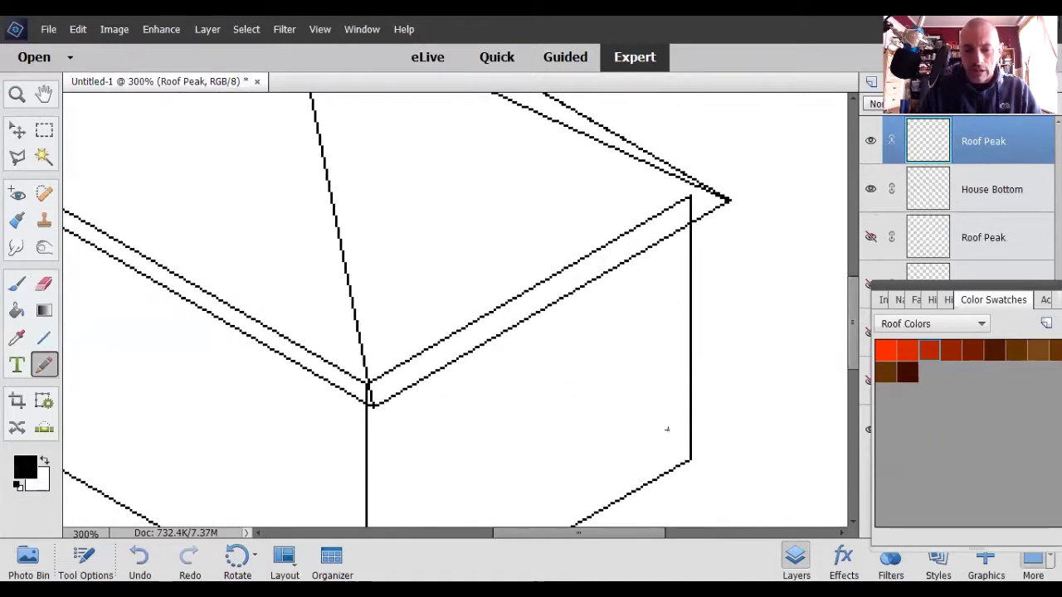
left_click_drag(508, 537, 483, 538)
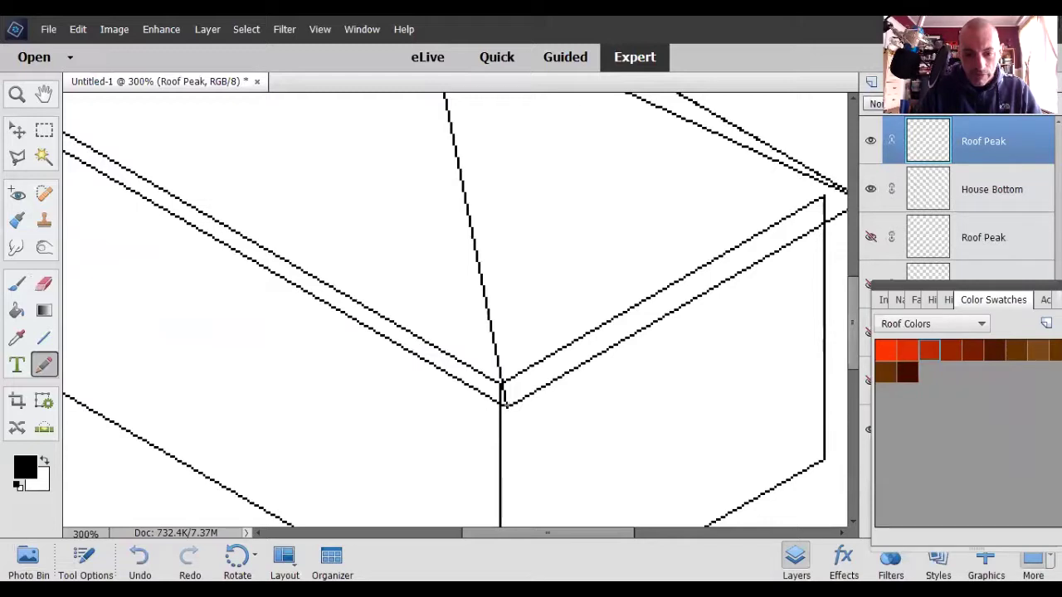
left_click_drag(509, 404, 597, 352)
left_click_drag(548, 537, 465, 535)
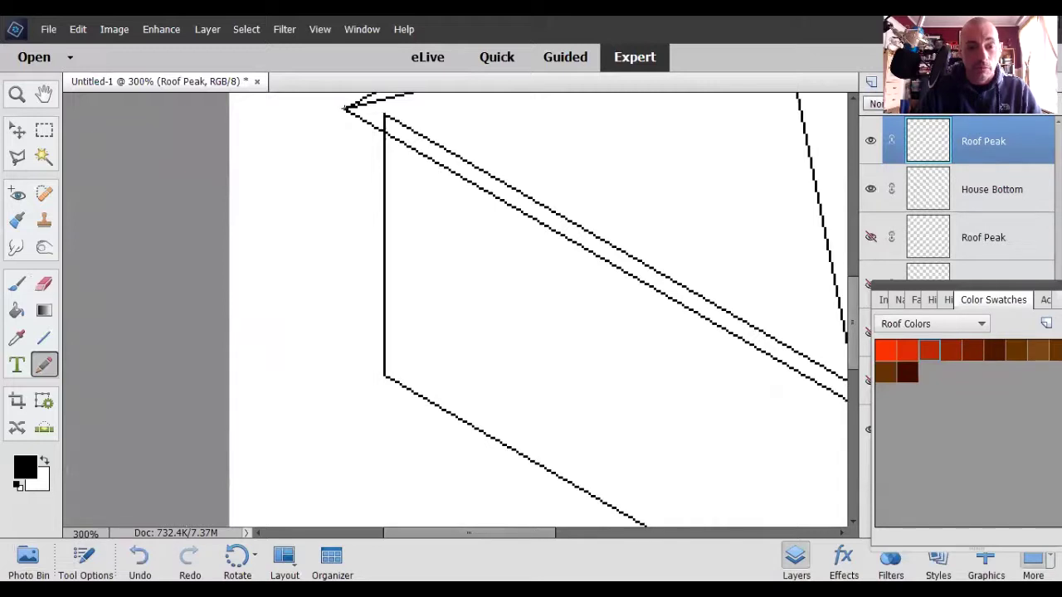
left_click(345, 107, "shift")
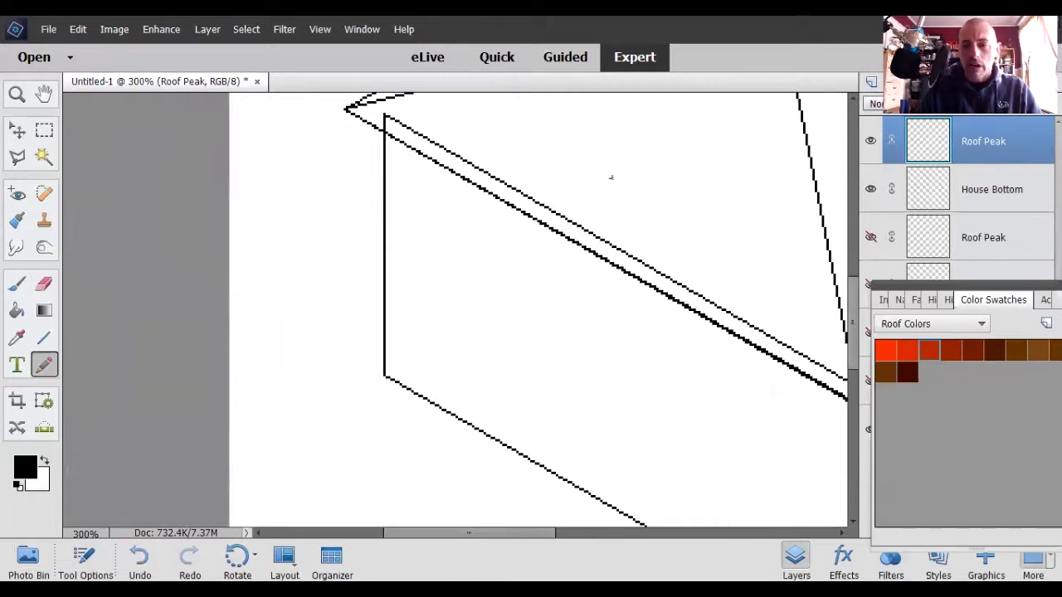
- Try filling the roof with the third Roof Colors swatch using the Paint Bucket, and undo the fill
key("ctrl+minus")
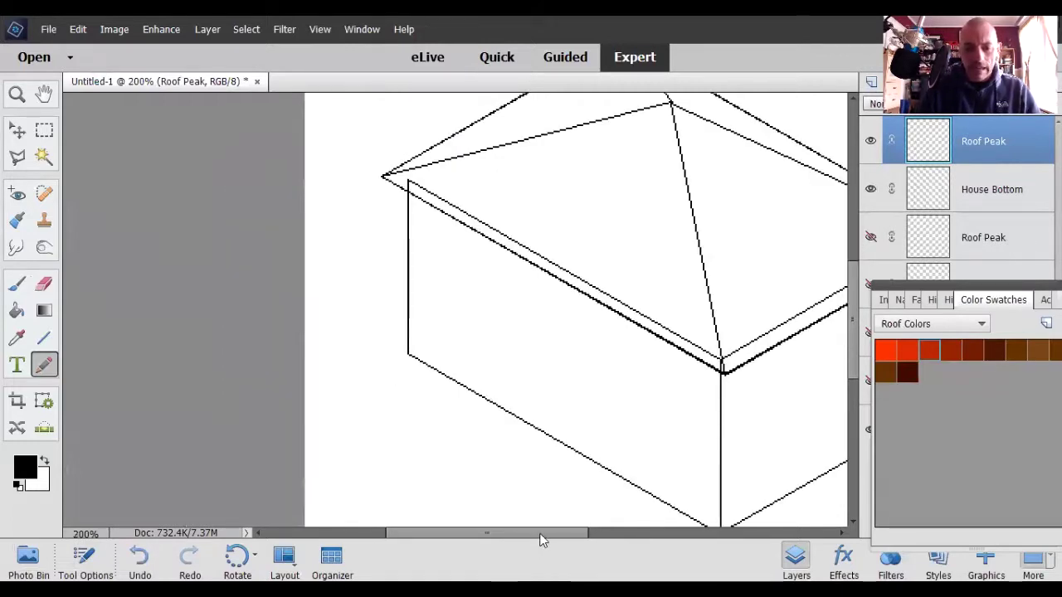
left_click_drag(540, 536, 603, 536)
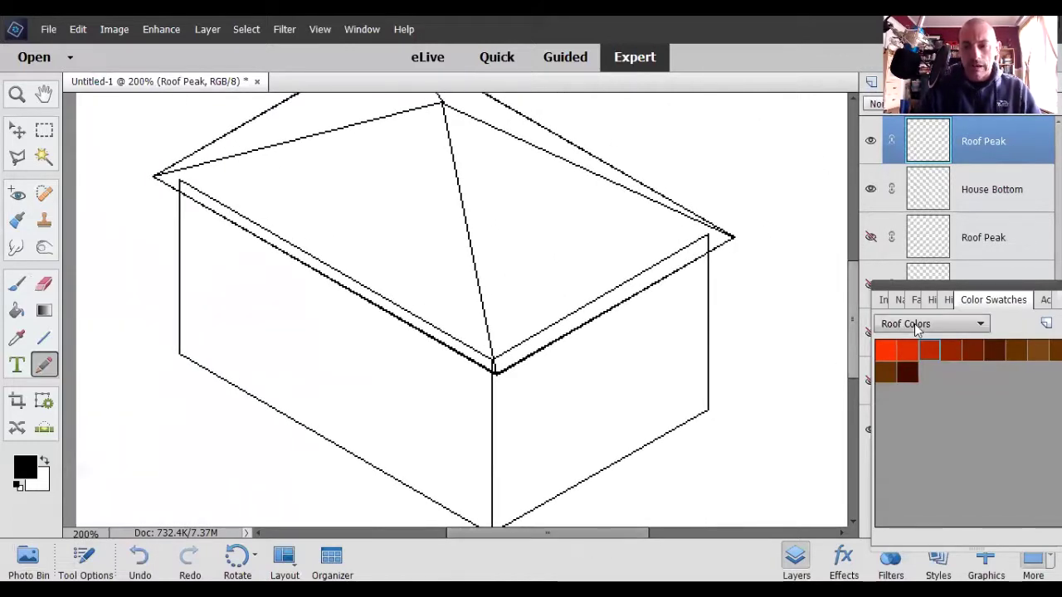
left_click(928, 348)
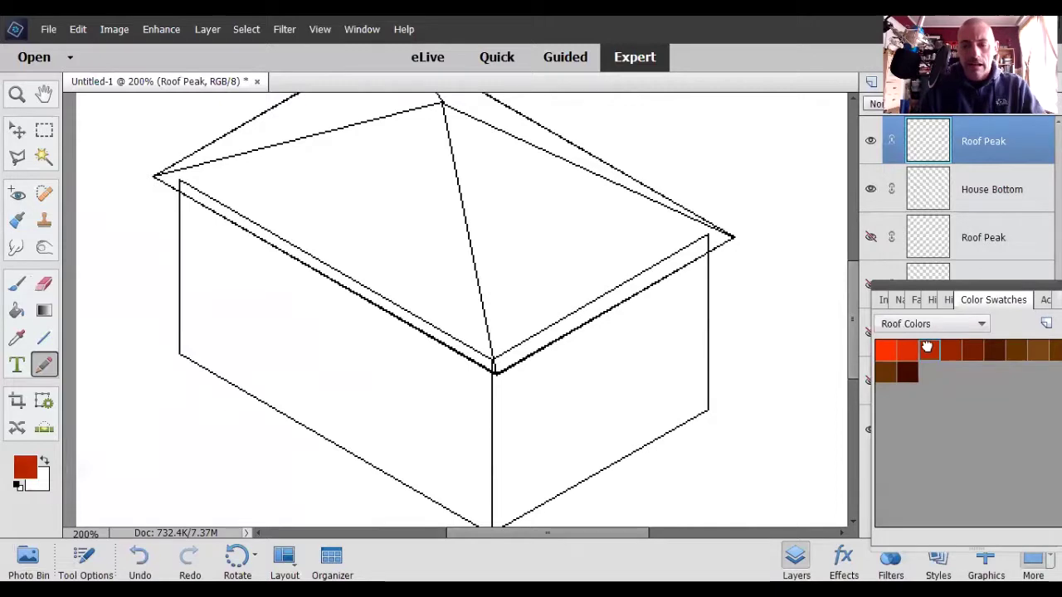
left_click(17, 313)
left_click(506, 222)
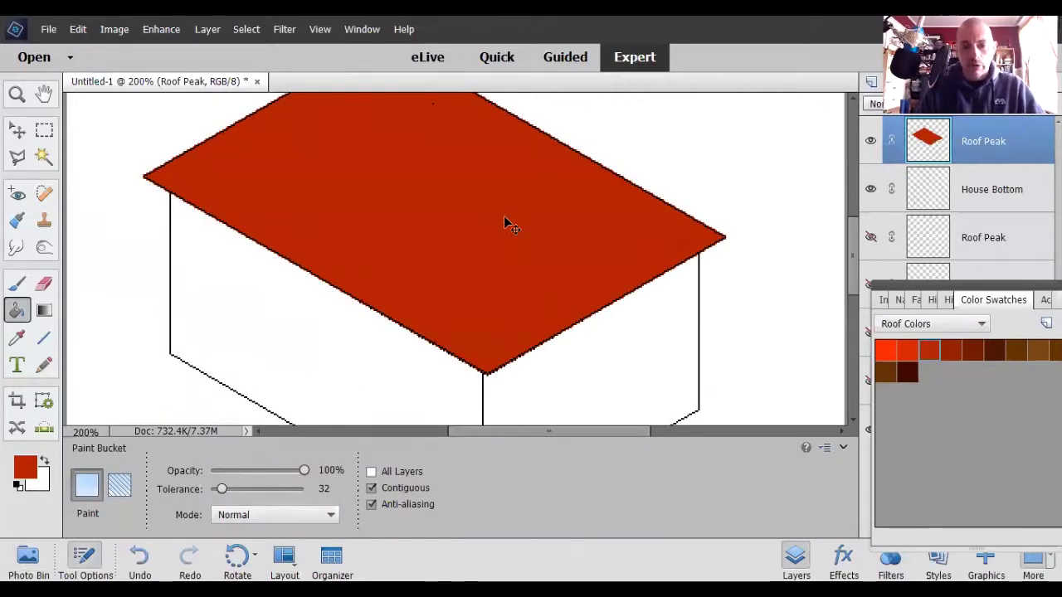
key("ctrl+z")
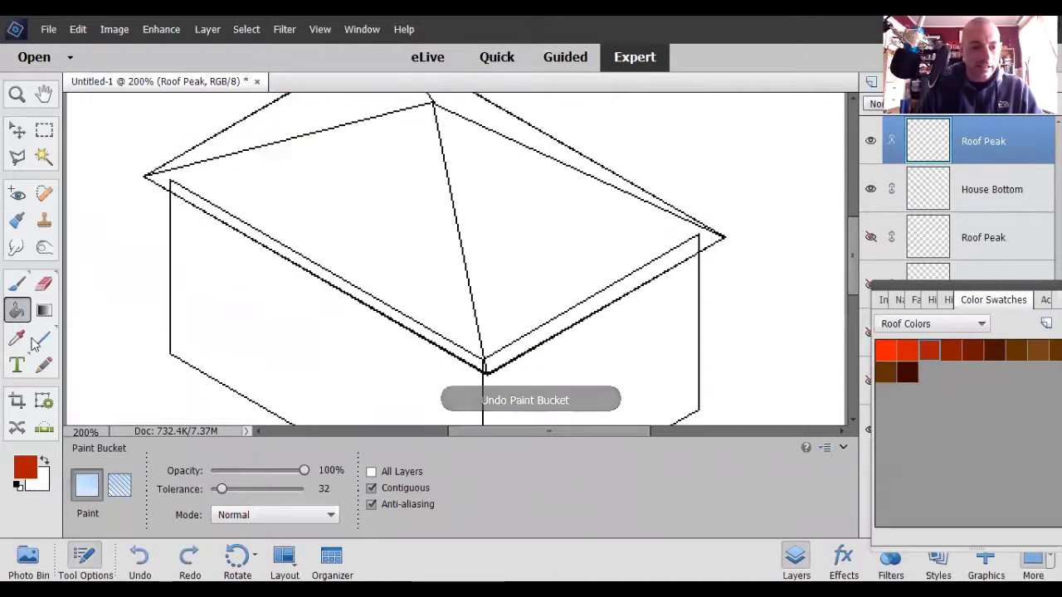
- Draw black 1 px Pencil lines along the roof's ridges, joining the peak to the front, right, back and left corners
left_click(44, 365)
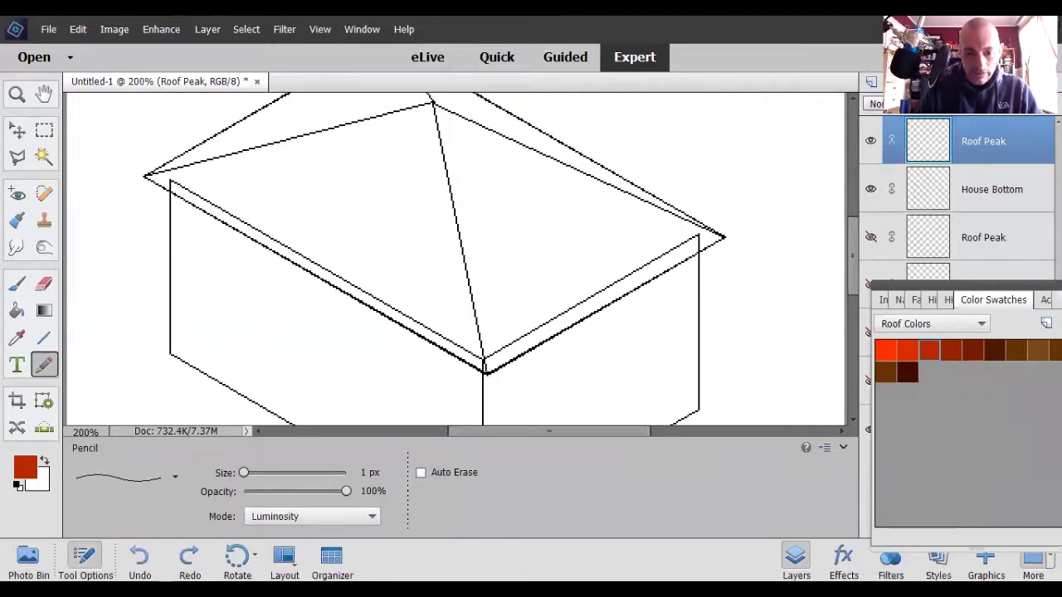
left_click(484, 365)
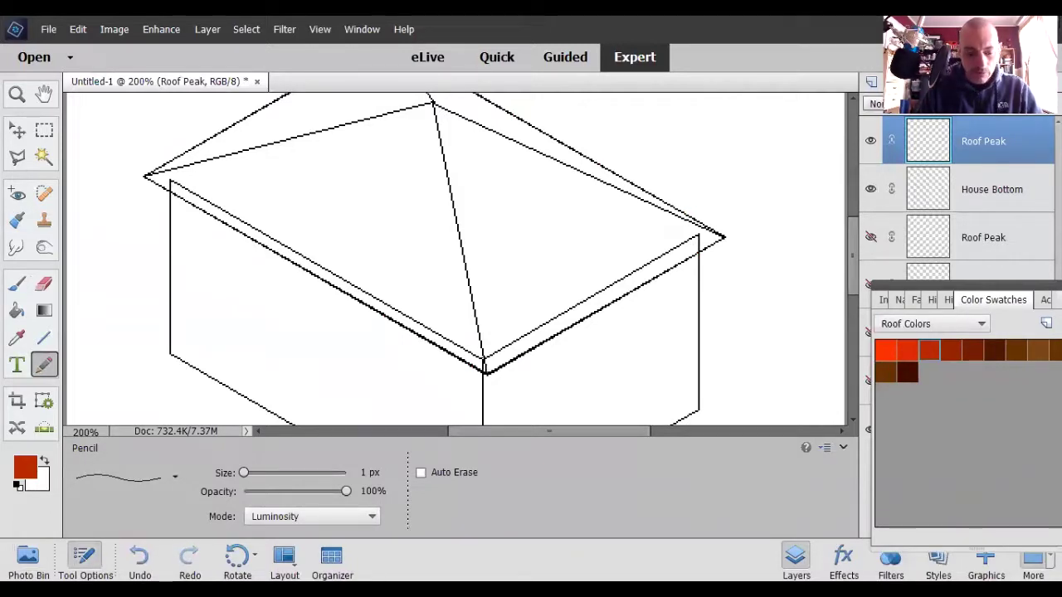
key("ctrl+z")
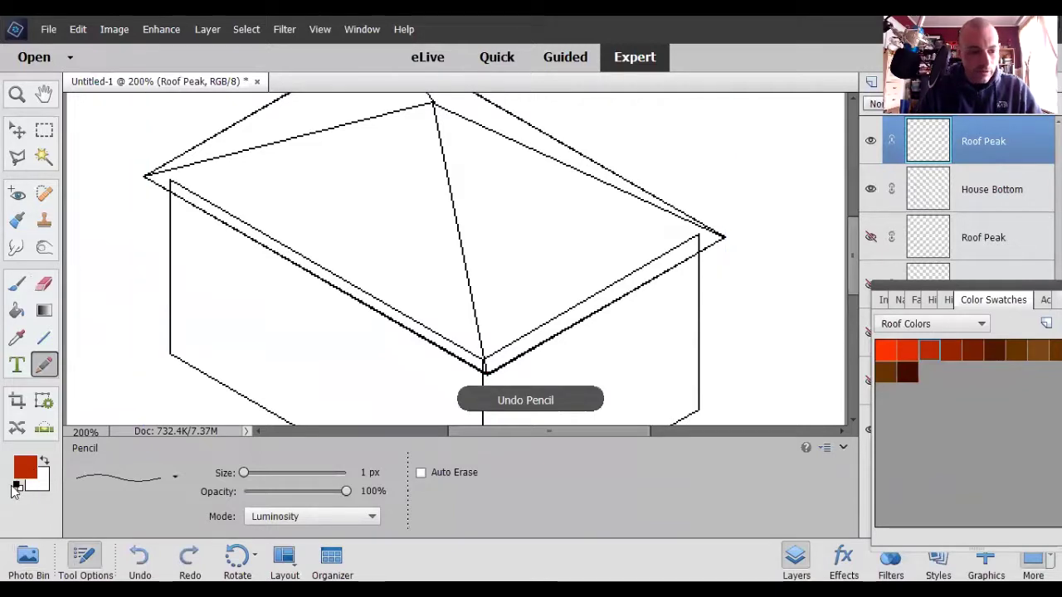
left_click(17, 486)
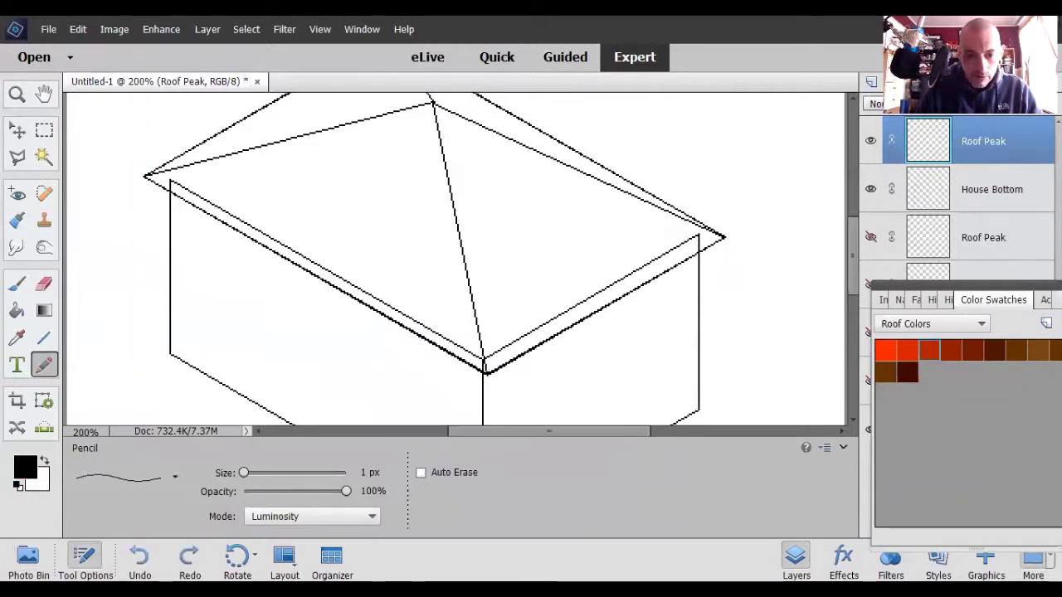
key("ctrl+y")
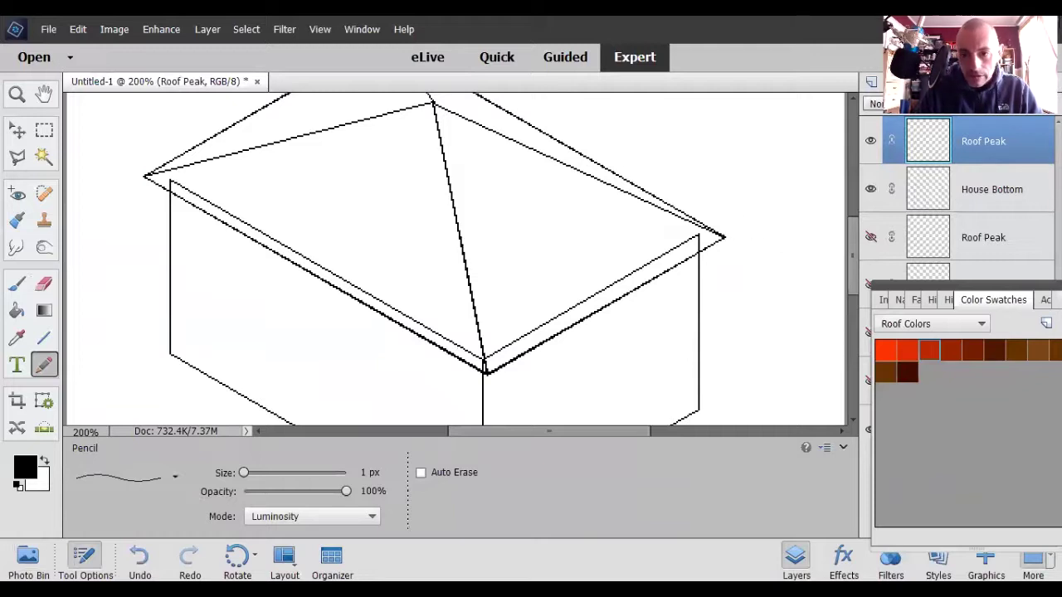
left_click_drag(434, 103, 568, 166)
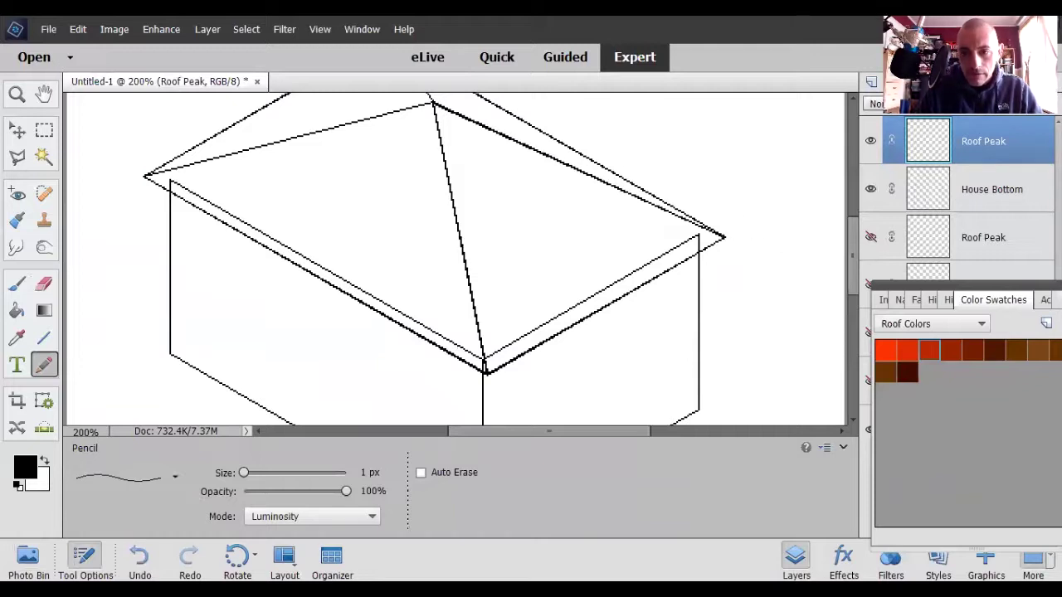
scroll(474, 199, "up", 3)
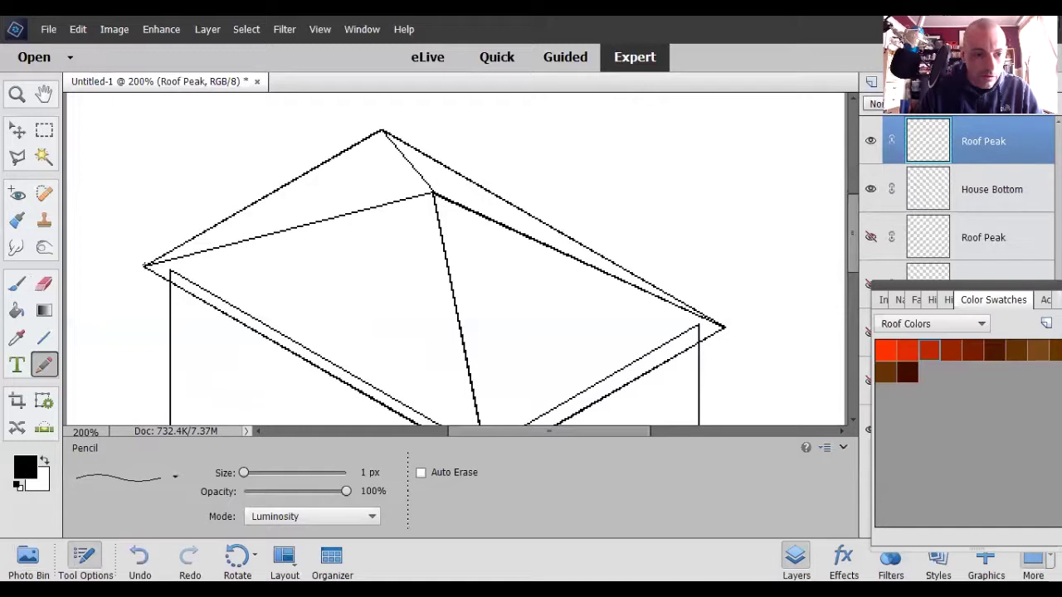
left_click(145, 265, "shift")
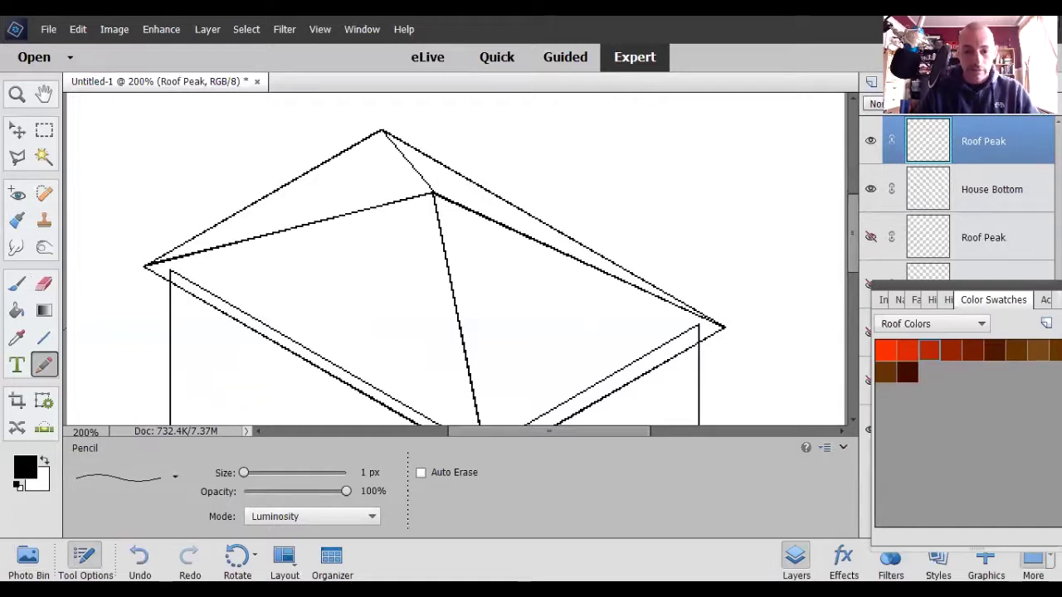
- Hide House Bottom and fill the roof's front-right face with the third Roof Colors swatch and the front-left face with the fourth
left_click(870, 189)
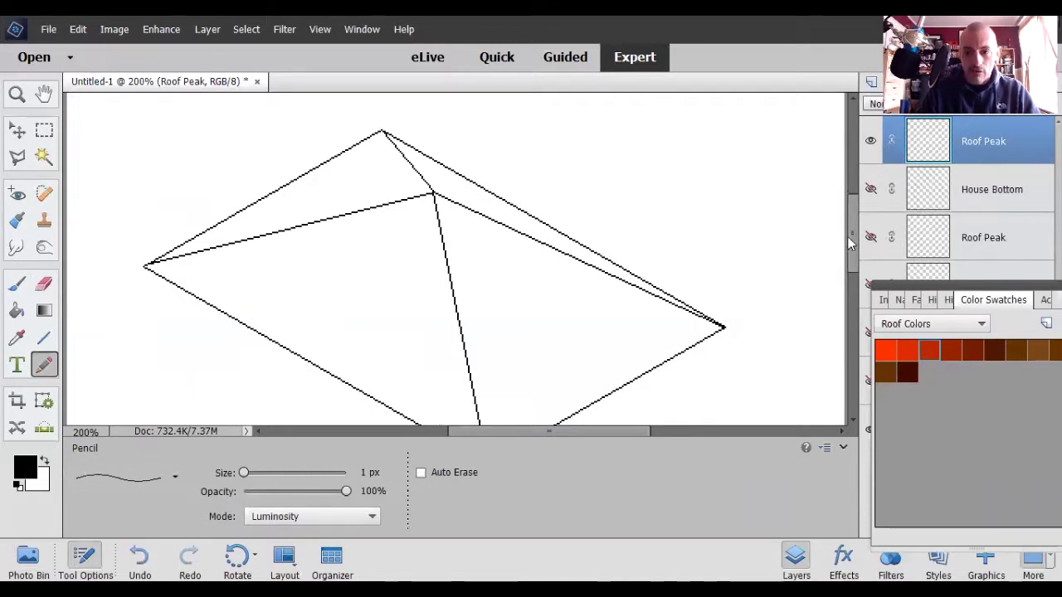
left_click_drag(854, 245, 854, 254)
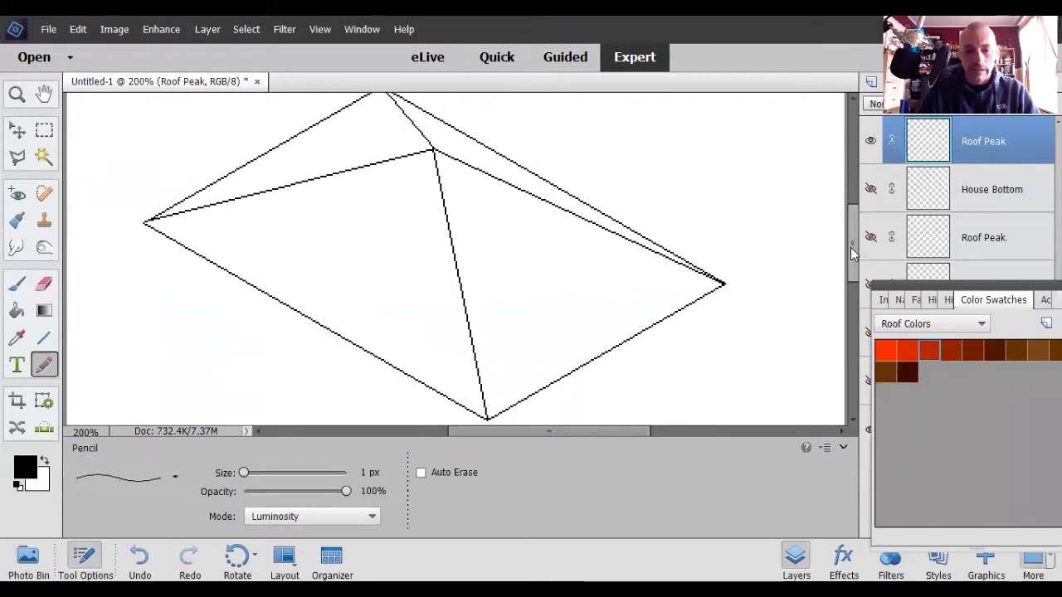
left_click(17, 310)
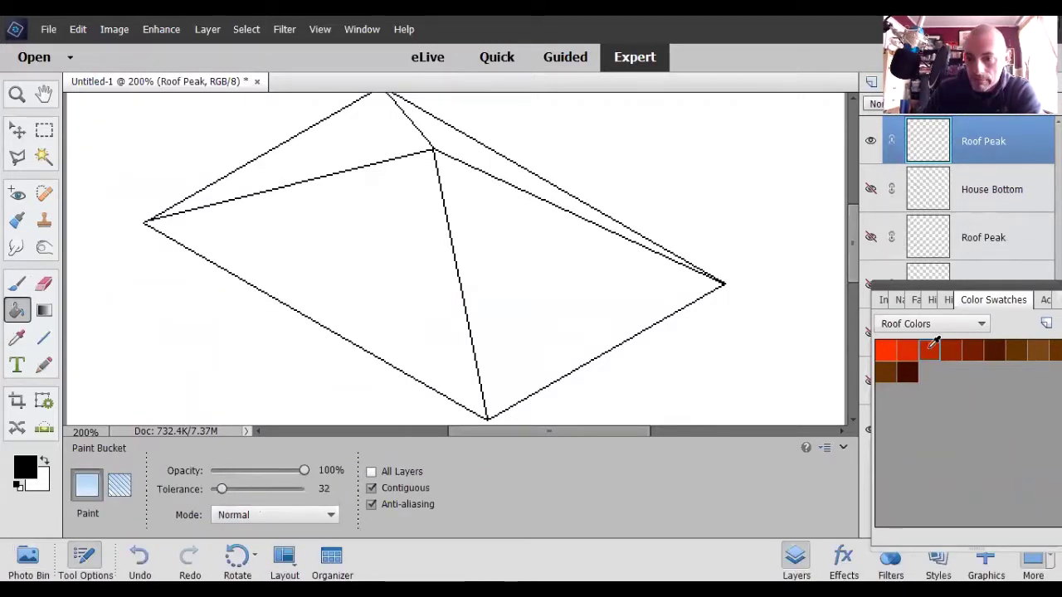
left_click(928, 349)
left_click(508, 277)
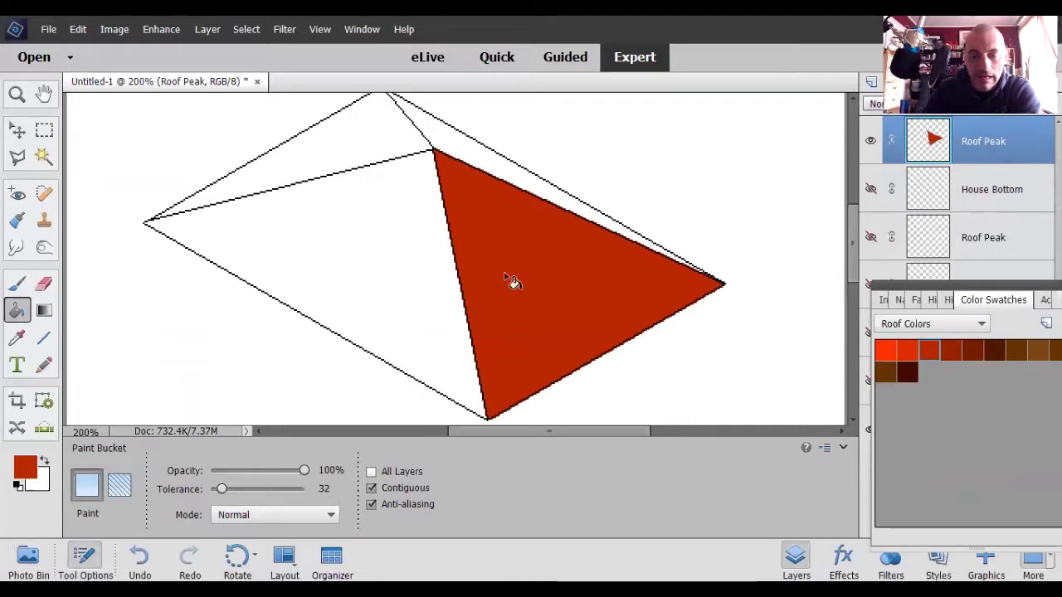
left_click(947, 349)
left_click(407, 274)
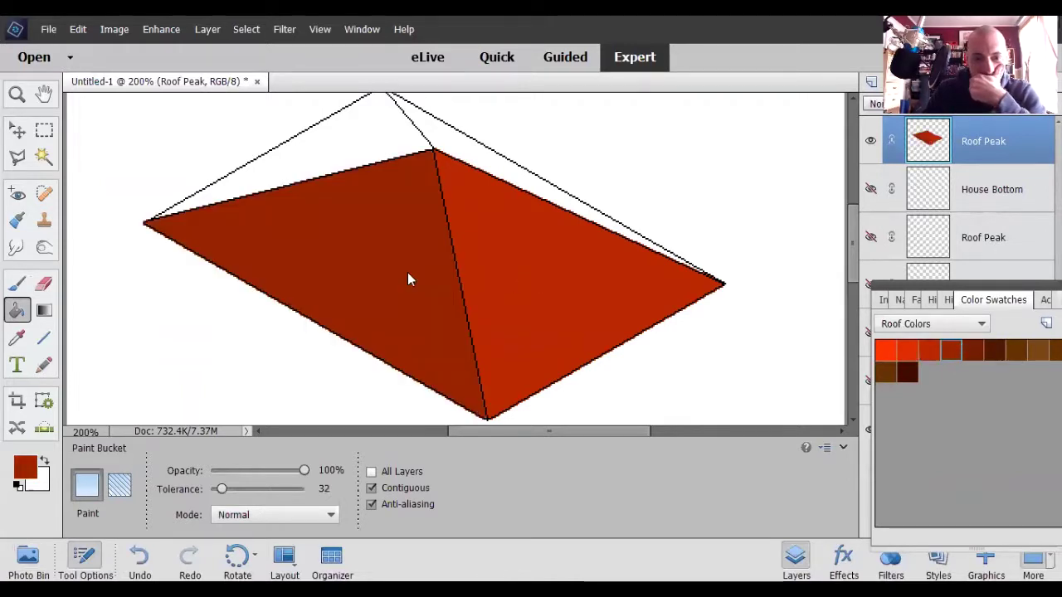
- Fill the roof's back-right face with the fifth Roof Colors swatch and the back-left face with the sixth
left_click(971, 351)
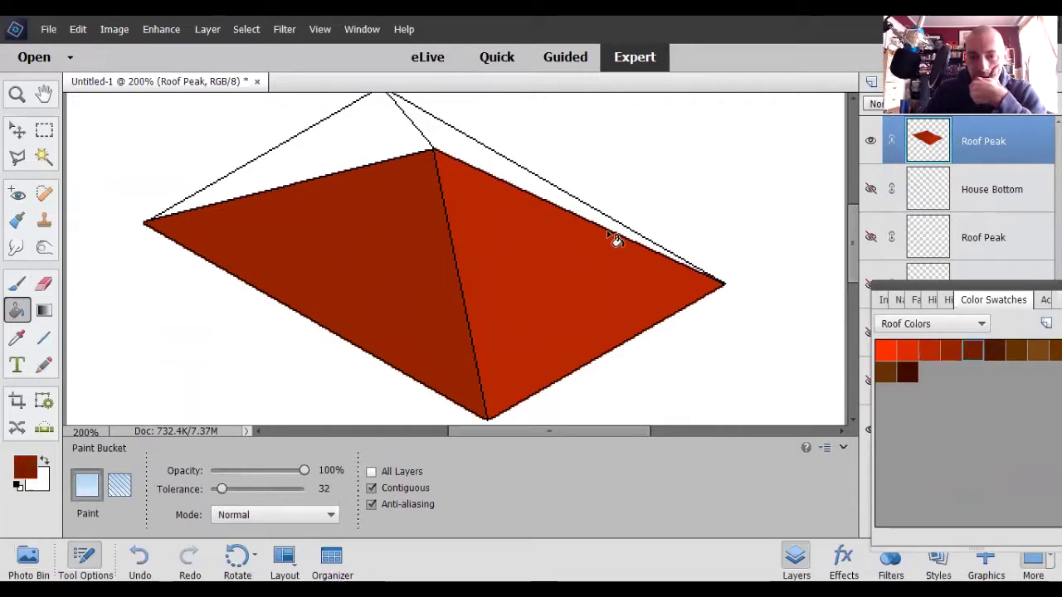
left_click(518, 176)
left_click(994, 351)
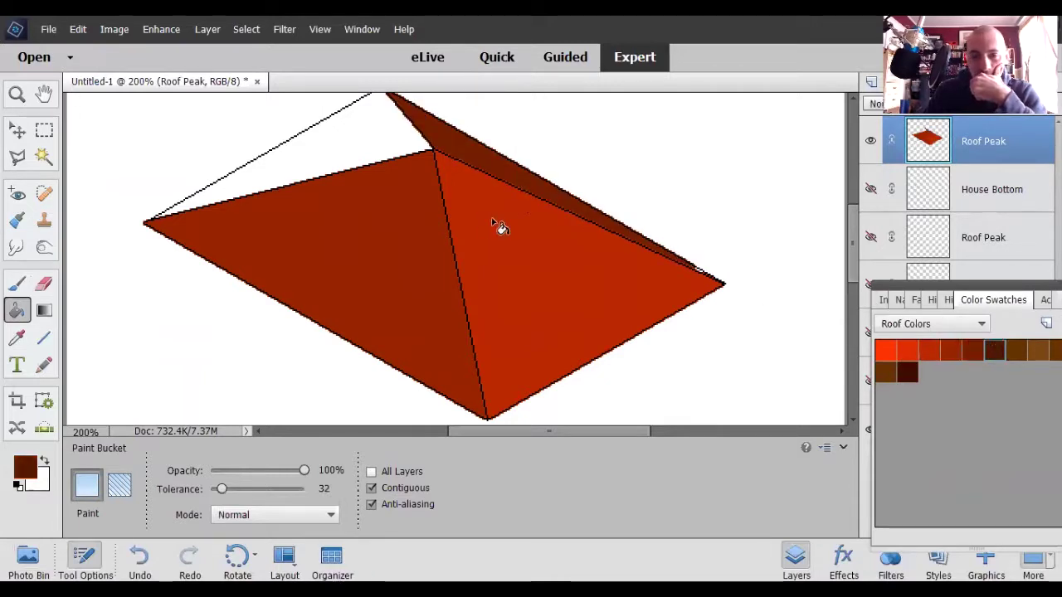
left_click(350, 143)
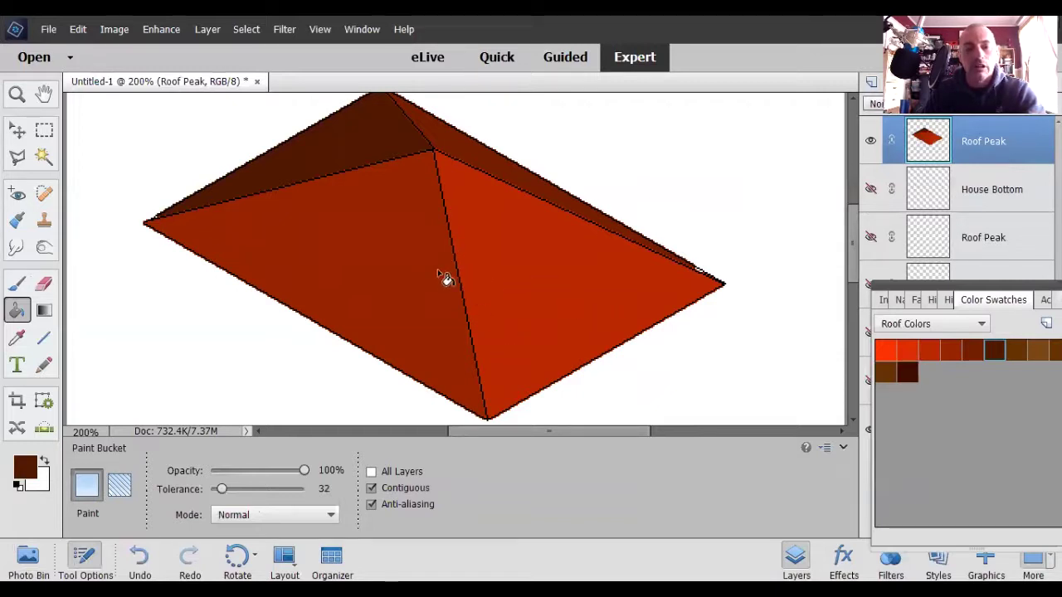
- Show the House Bottom layer and view the whole building at 100%
left_click(869, 189)
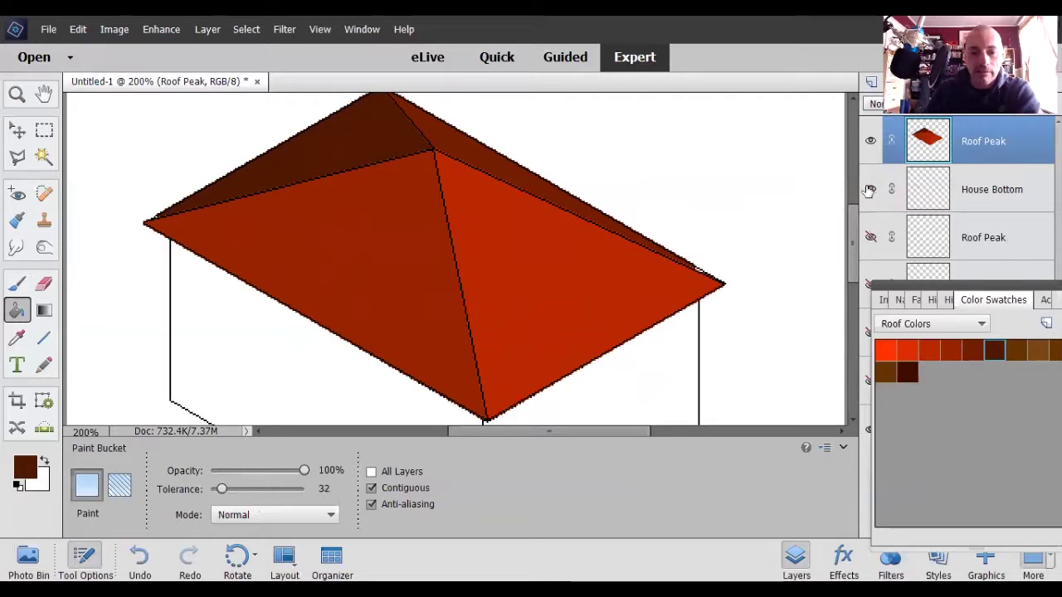
left_click_drag(854, 217, 855, 250)
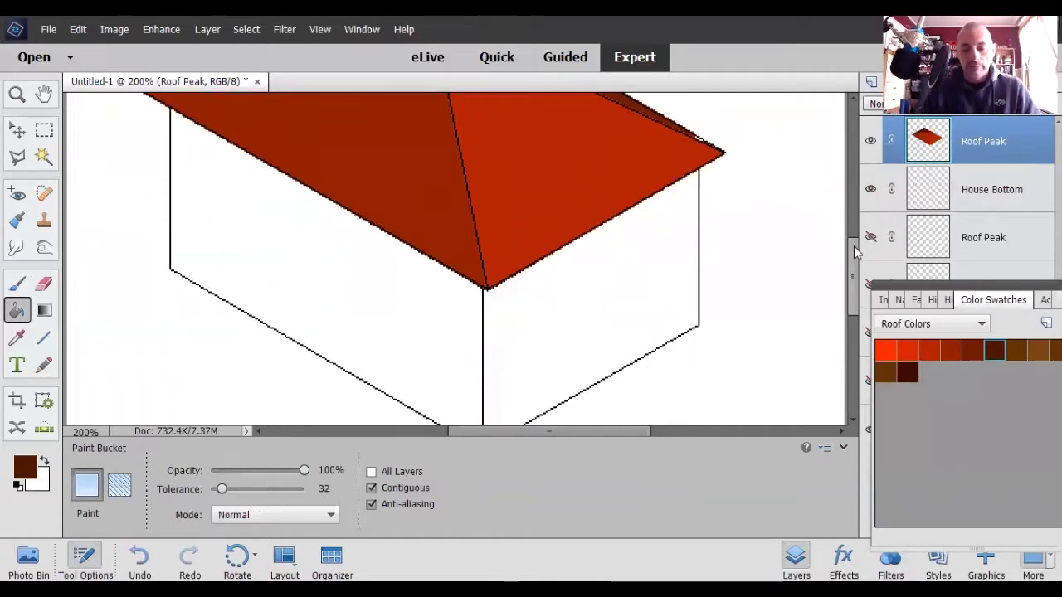
key("ctrl+minus")
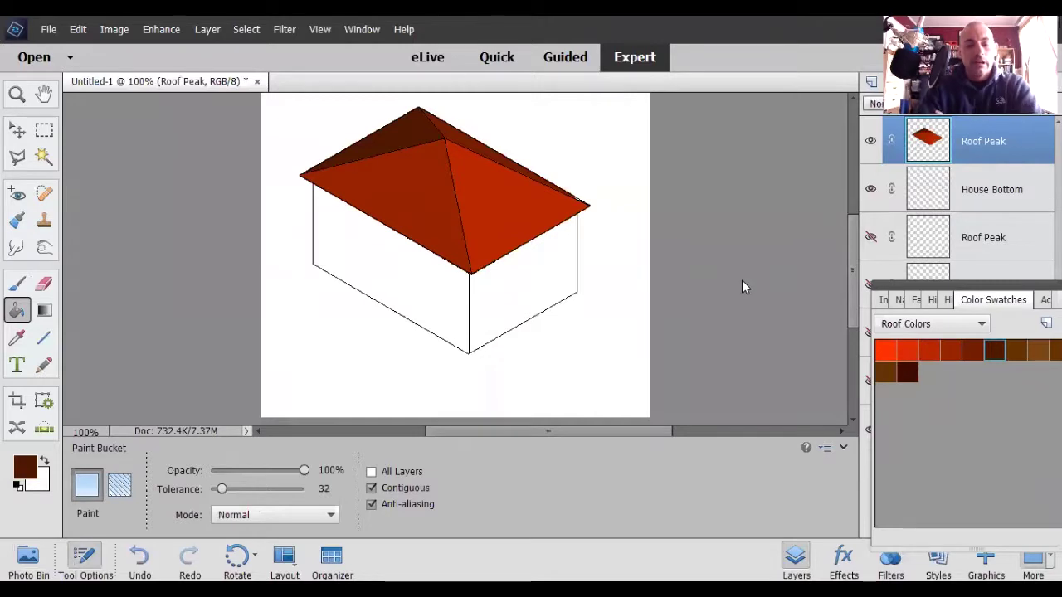